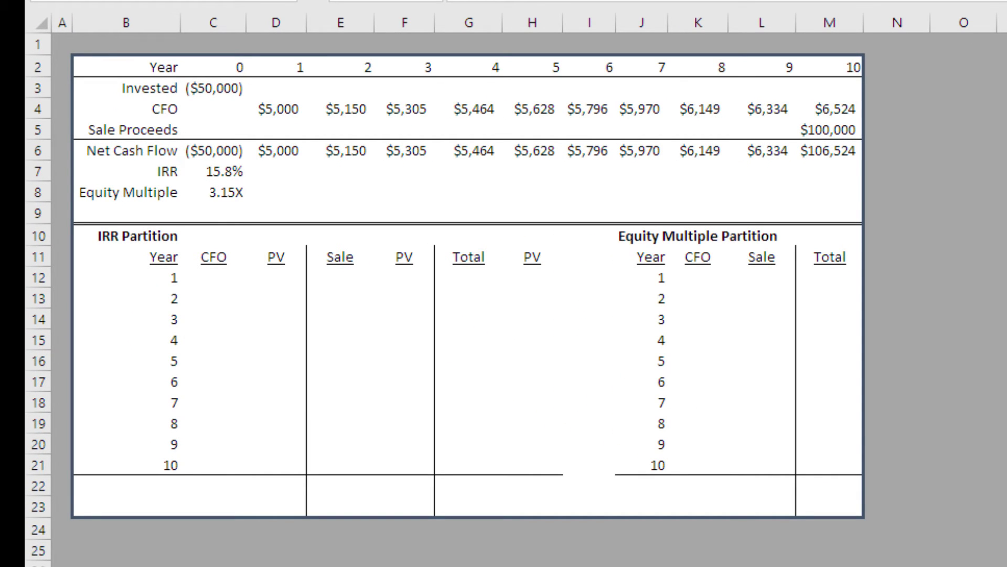
Walk through the Year, Invested, CFO and Sale Proceeds rows, noting the ($50,000) investment and $100,000 sale.
{"action": "left_click", "coordinate": [138, 83]}
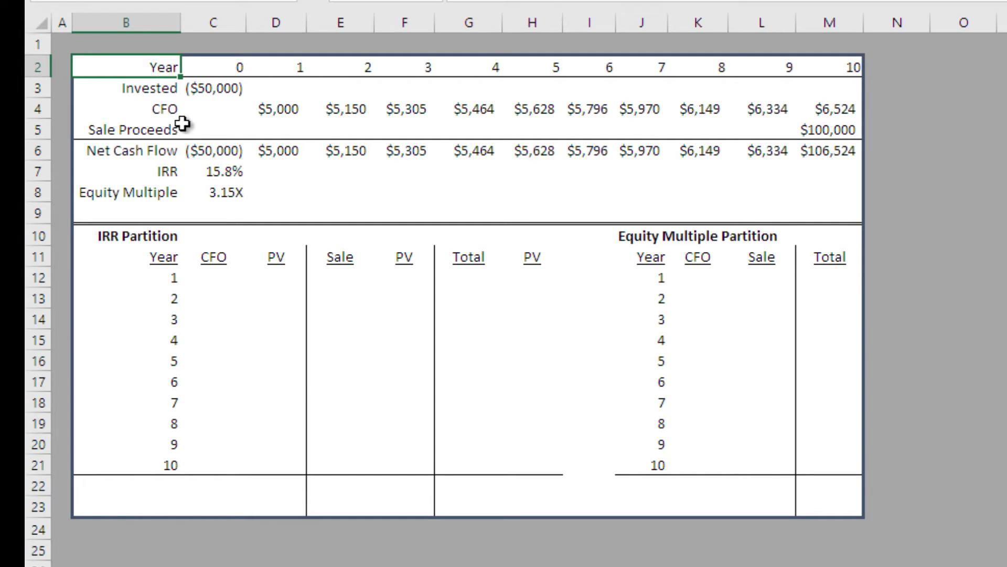
{"action": "left_click_drag", "start_coordinate": [153, 109], "coordinate": [851, 110]}
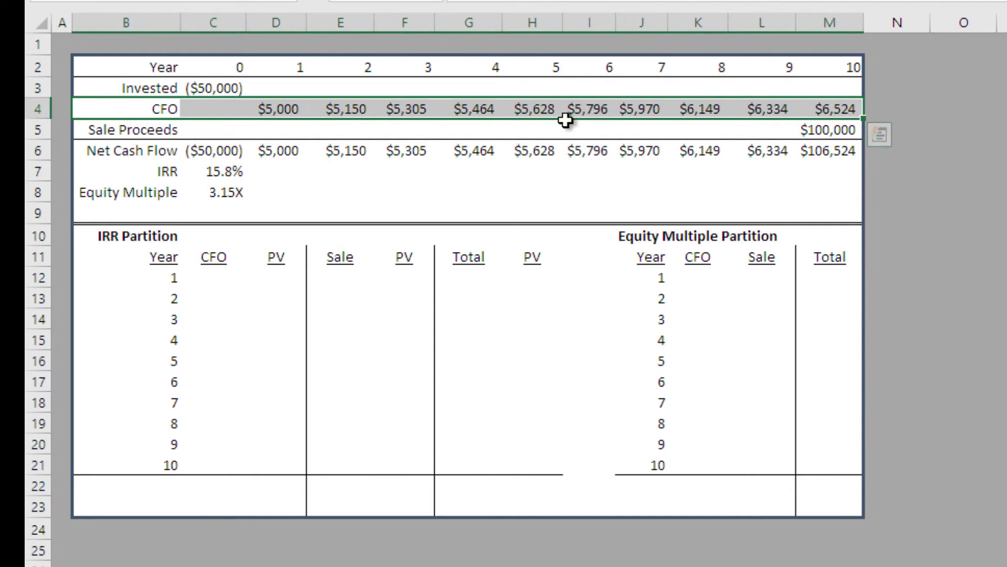
{"action": "left_click_drag", "start_coordinate": [156, 131], "coordinate": [825, 136]}
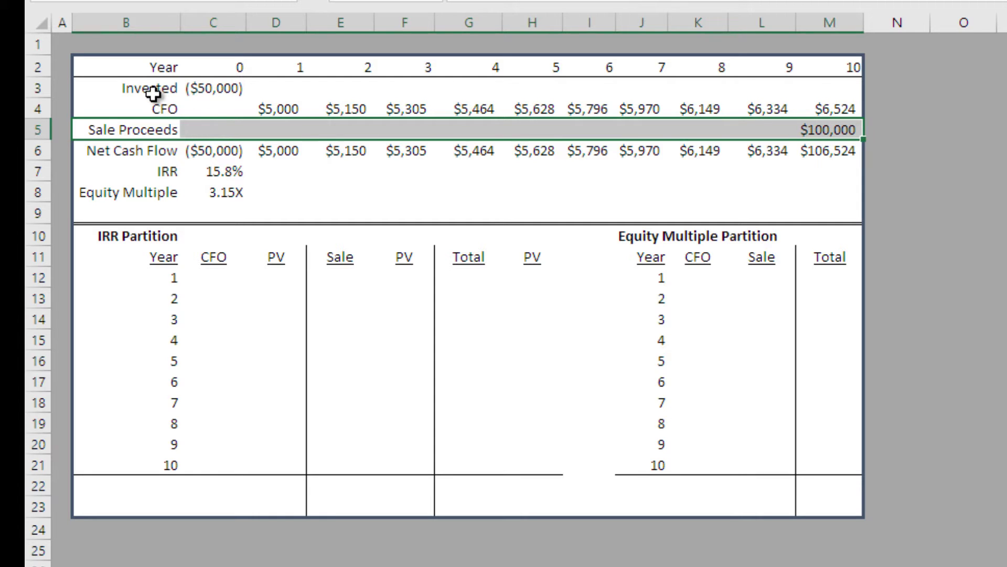
{"action": "left_click_drag", "start_coordinate": [152, 93], "coordinate": [819, 90]}
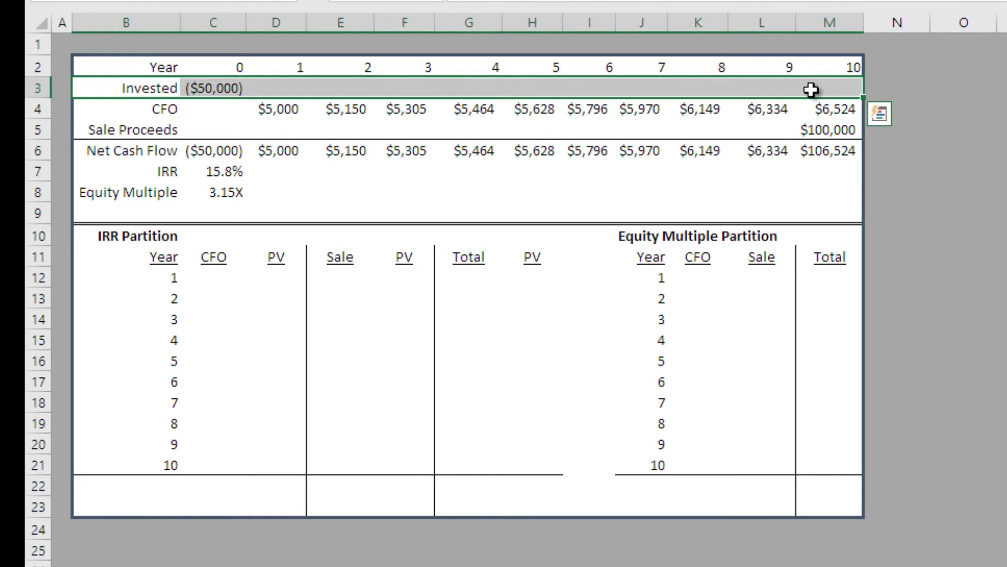
{"action": "left_click", "coordinate": [215, 90]}
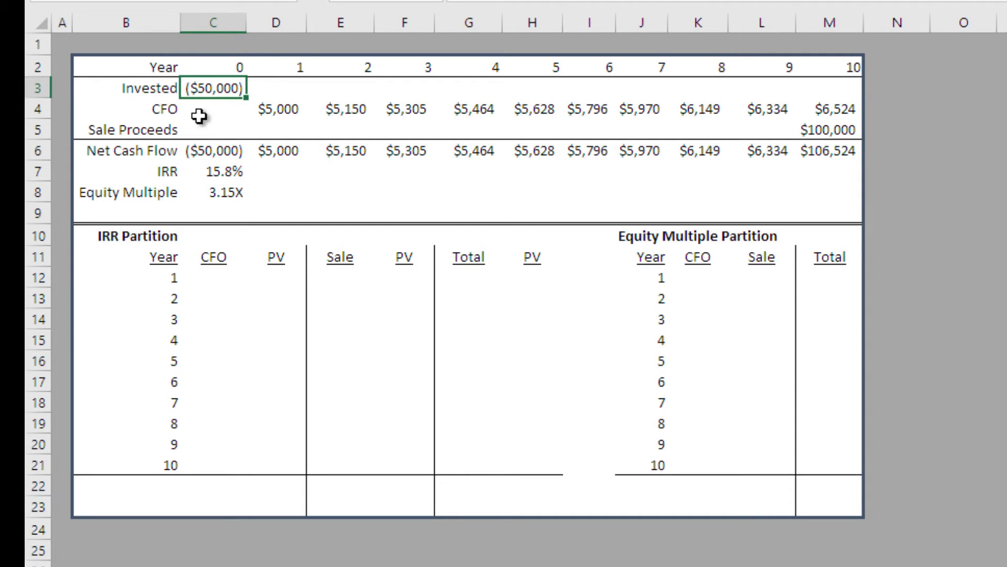
{"action": "left_click", "coordinate": [147, 112]}
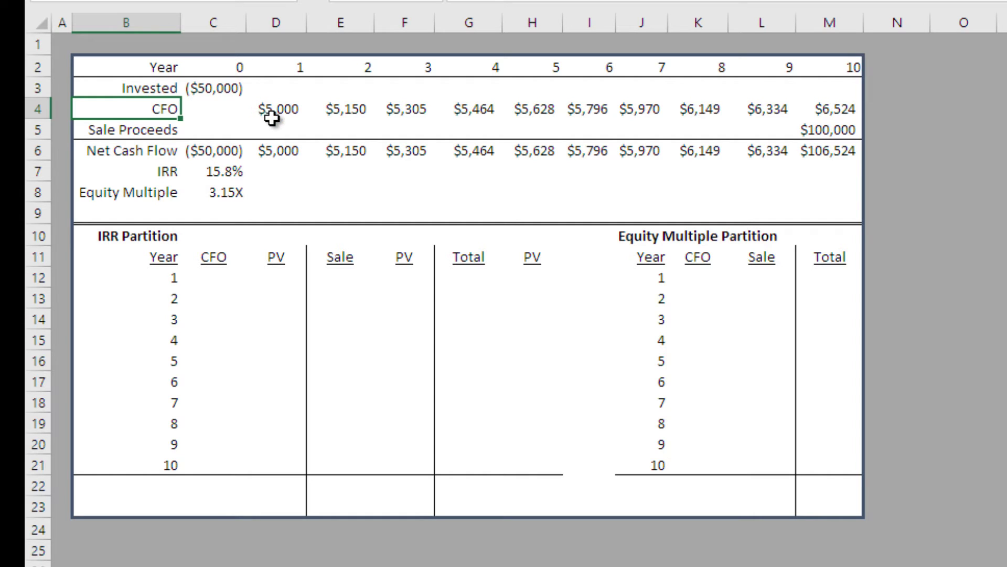
{"action": "left_click_drag", "start_coordinate": [277, 112], "coordinate": [821, 97]}
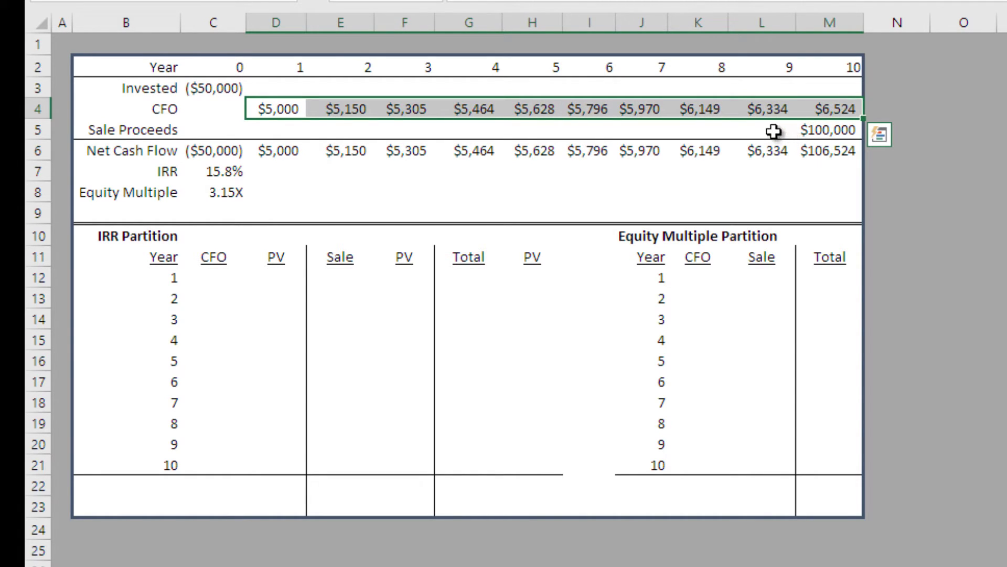
{"action": "left_click", "coordinate": [288, 68]}
{"action": "left_click", "coordinate": [848, 67]}
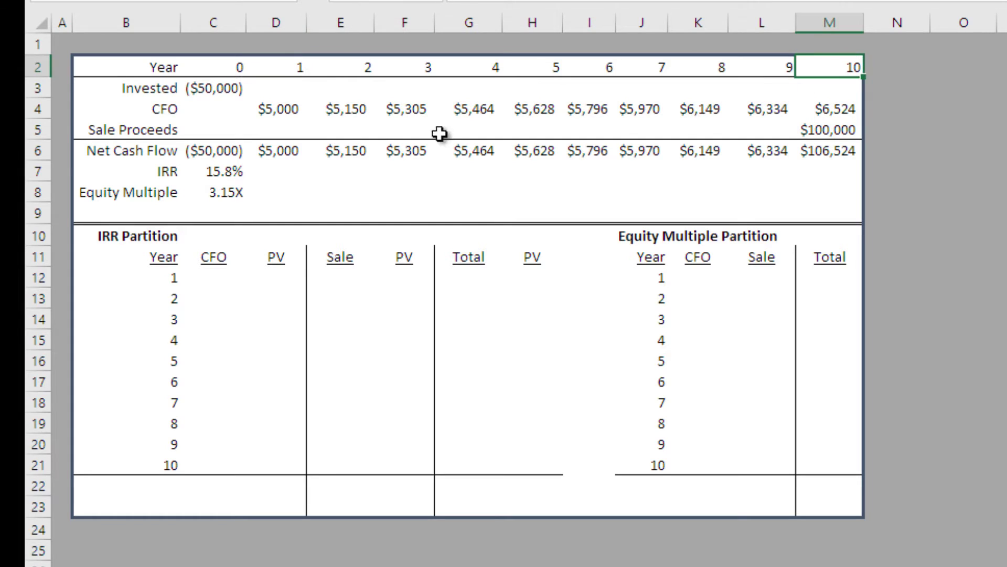
{"action": "left_click_drag", "start_coordinate": [208, 130], "coordinate": [810, 131]}
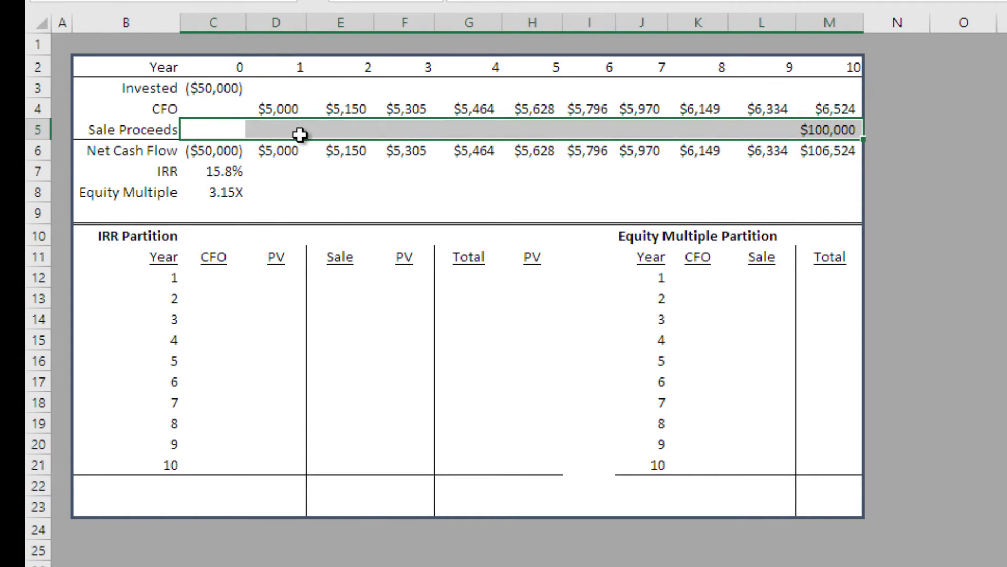
{"action": "left_click", "coordinate": [822, 126]}
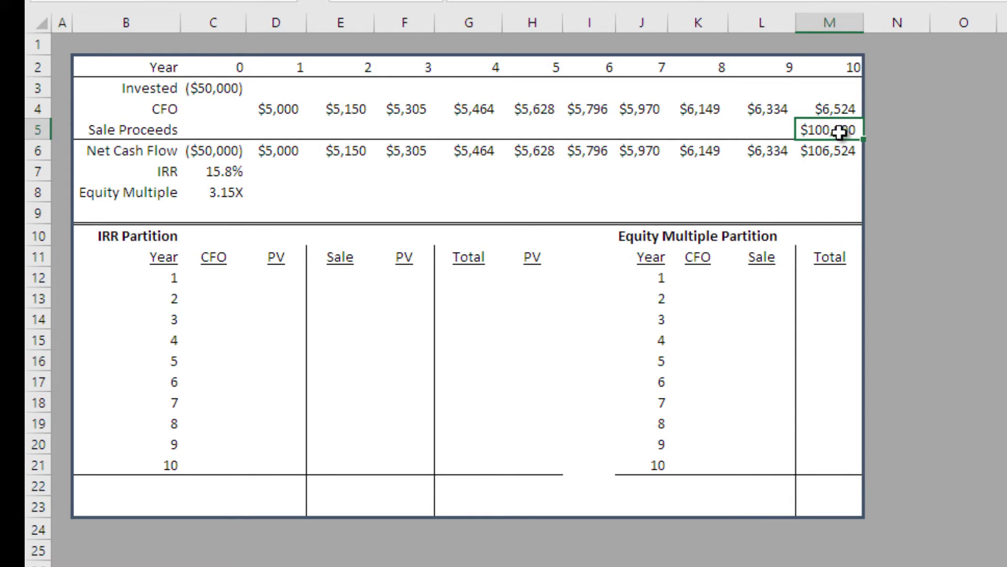
{"action": "left_click", "coordinate": [225, 87]}
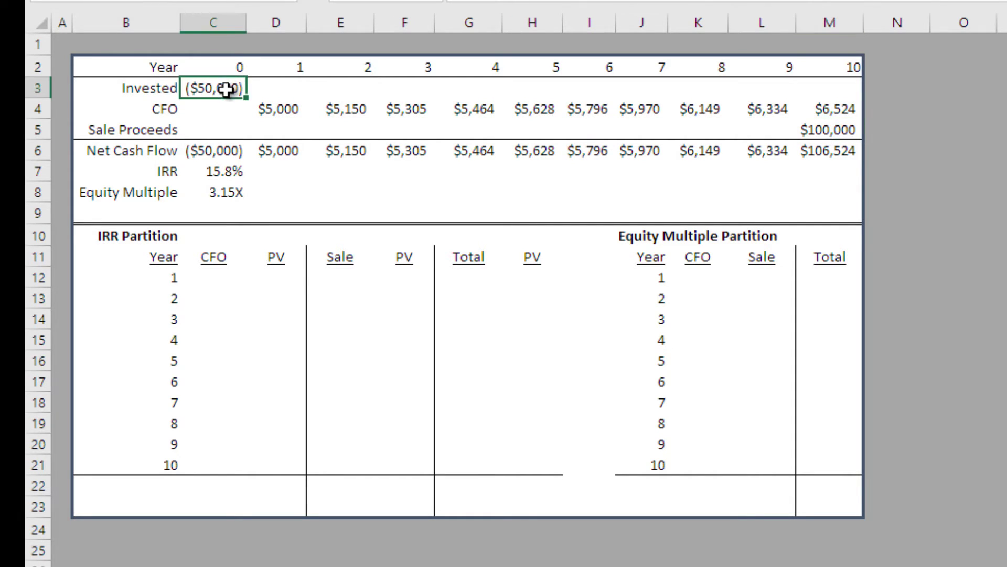
{"action": "left_click", "coordinate": [833, 126]}
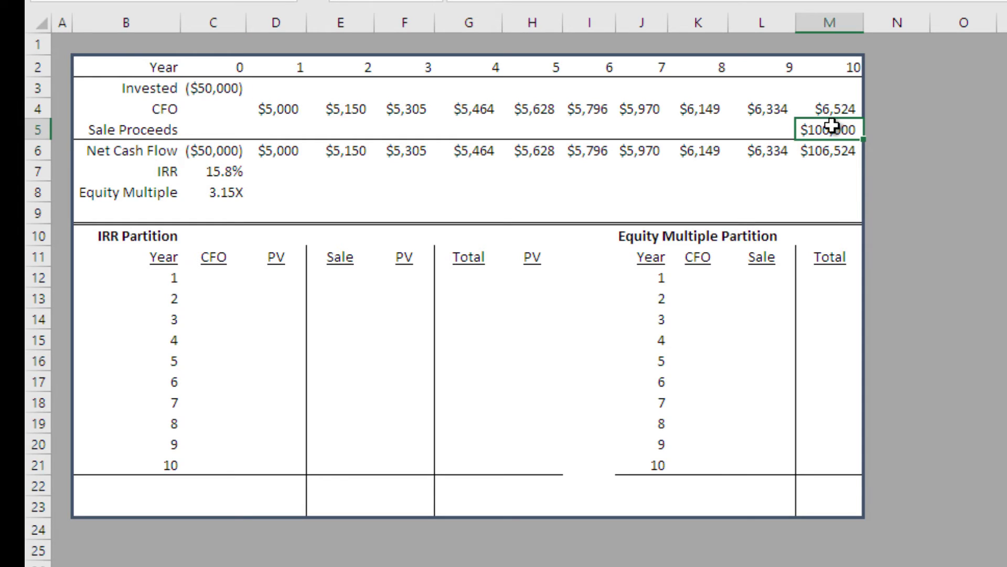
{"action": "left_click", "coordinate": [209, 89]}
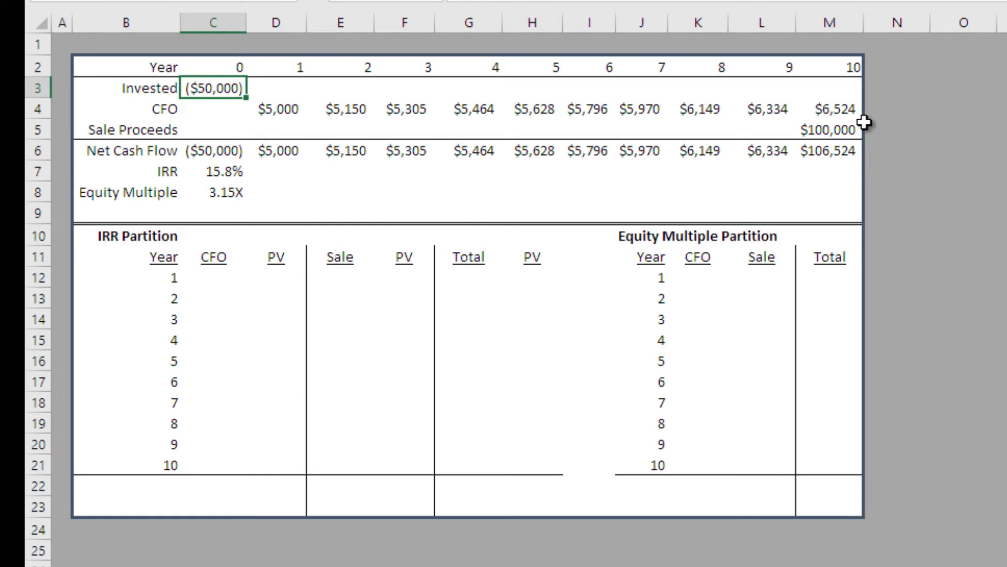
Review the Net Cash Flow row up to $106,524, the 15.8% IRR and the 3.15X equity multiple.
{"action": "left_click", "coordinate": [832, 151]}
{"action": "key", "text": "ctrl+shift+Left"}
{"action": "left_click", "coordinate": [228, 151]}
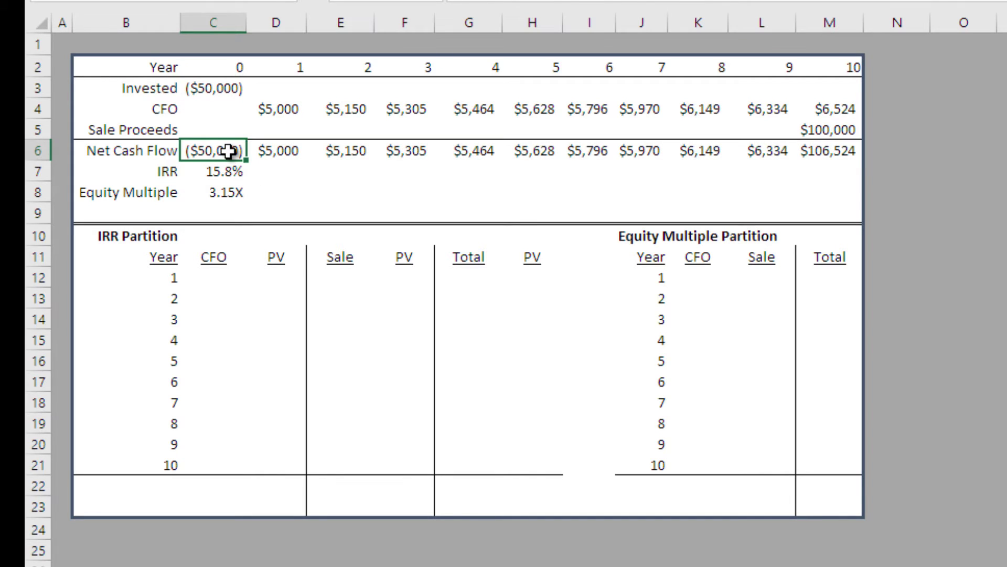
{"action": "left_click", "coordinate": [278, 151]}
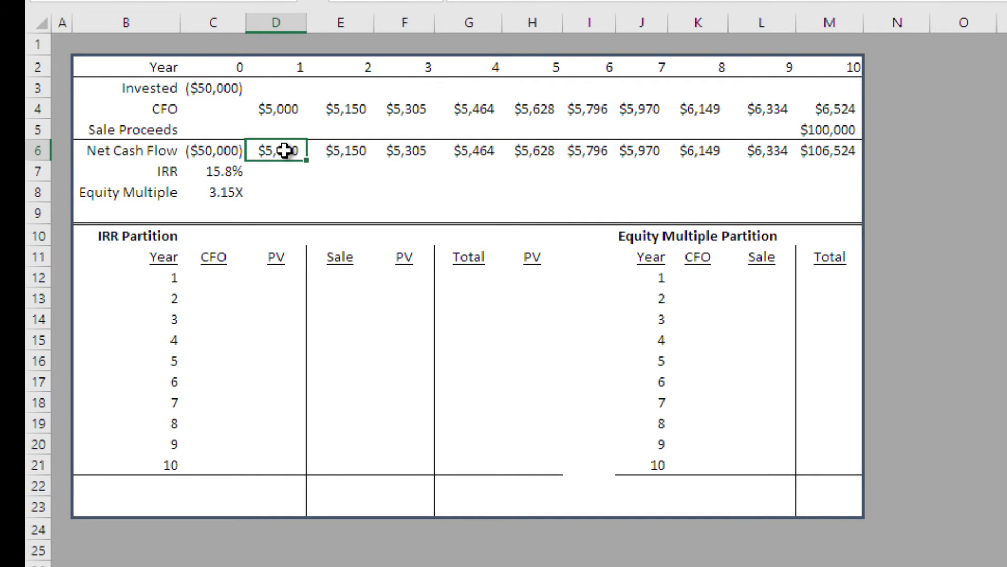
{"action": "left_click_drag", "start_coordinate": [284, 151], "coordinate": [803, 152]}
{"action": "left_click", "coordinate": [822, 151]}
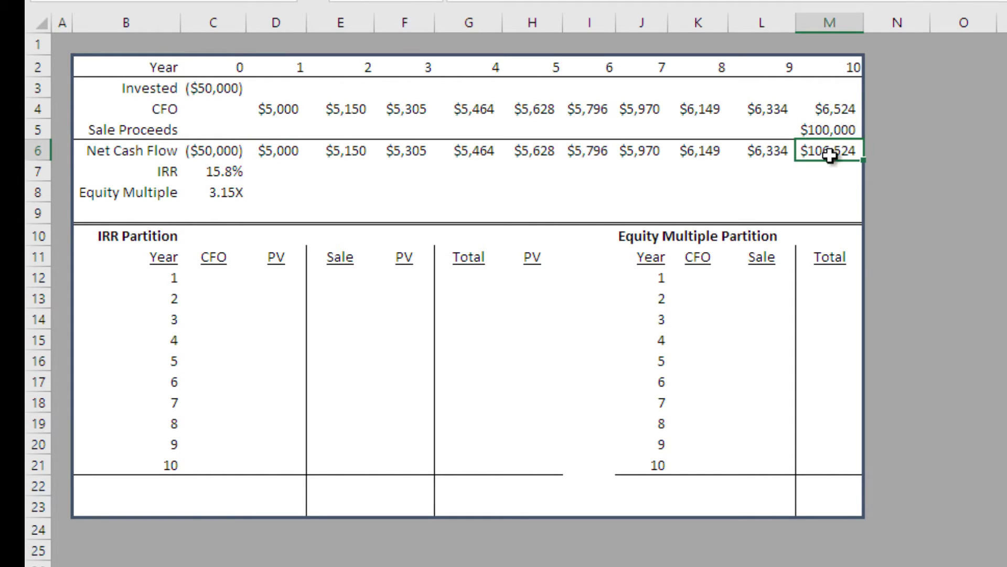
{"action": "left_click", "coordinate": [239, 171]}
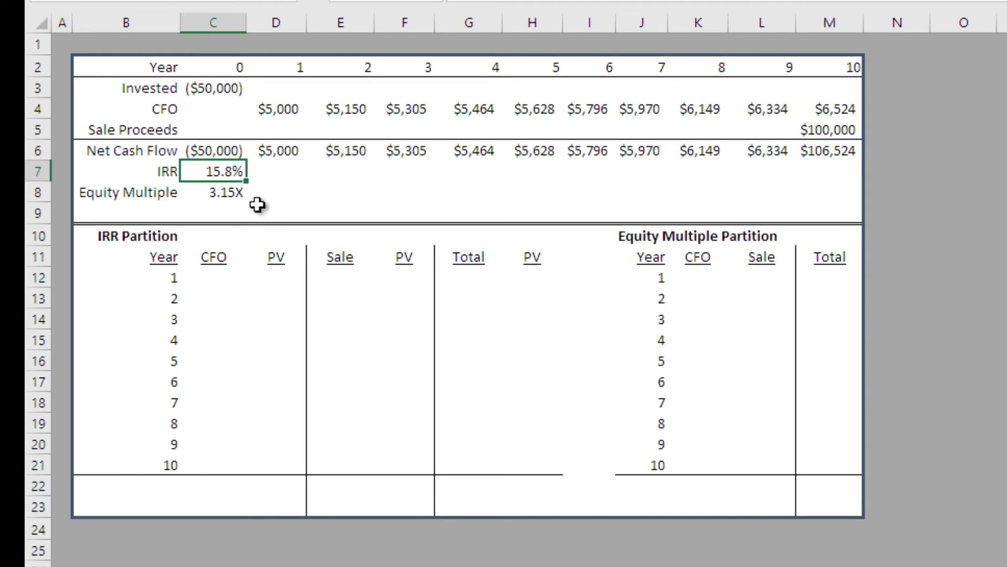
{"action": "key", "text": "F2"}
{"action": "key", "text": "Escape"}
{"action": "left_click", "coordinate": [230, 196]}
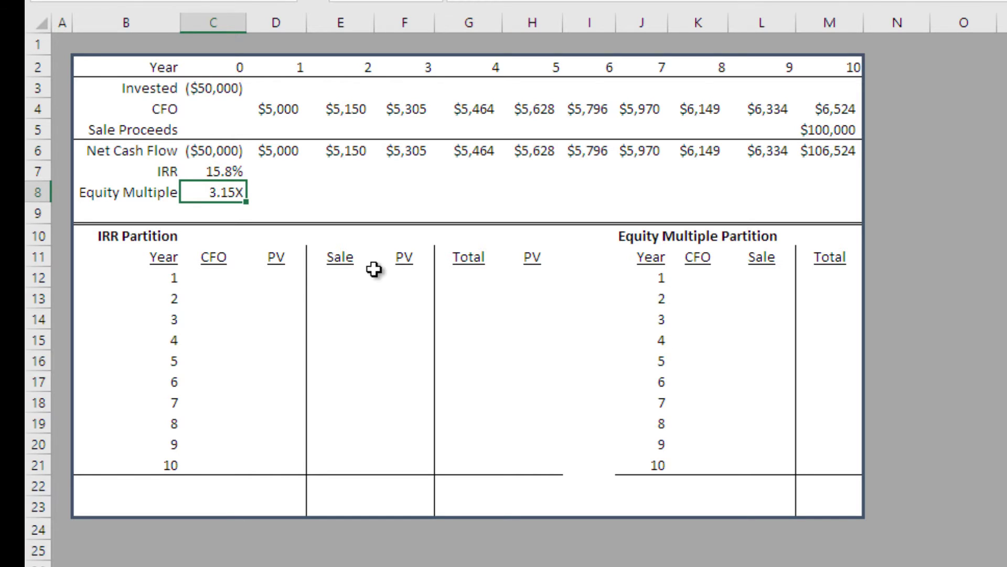
Highlight the IRR and Equity Multiple Partition tables and relate the partition's CFO column to row-4 CFO values.
{"action": "left_click_drag", "start_coordinate": [125, 230], "coordinate": [518, 474]}
{"action": "left_click", "coordinate": [641, 234]}
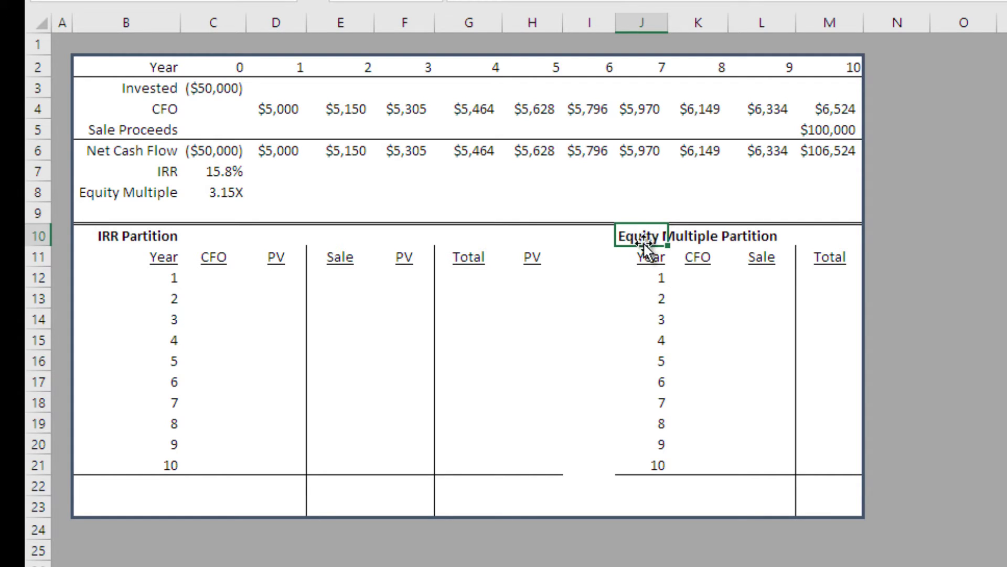
{"action": "mouse_move", "coordinate": [645, 235]}
{"action": "left_mouse_down"}
{"action": "mouse_move", "coordinate": [781, 373]}
{"action": "mouse_move", "coordinate": [836, 512]}
{"action": "mouse_move", "coordinate": [792, 366]}
{"action": "mouse_move", "coordinate": [638, 236]}
{"action": "left_mouse_up"}
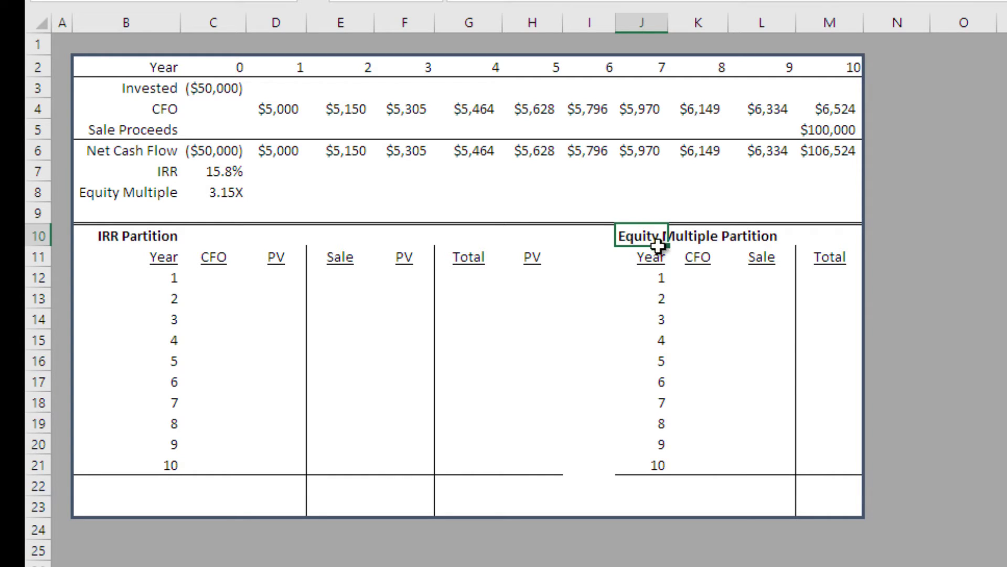
{"action": "left_click_drag", "start_coordinate": [652, 236], "coordinate": [835, 507]}
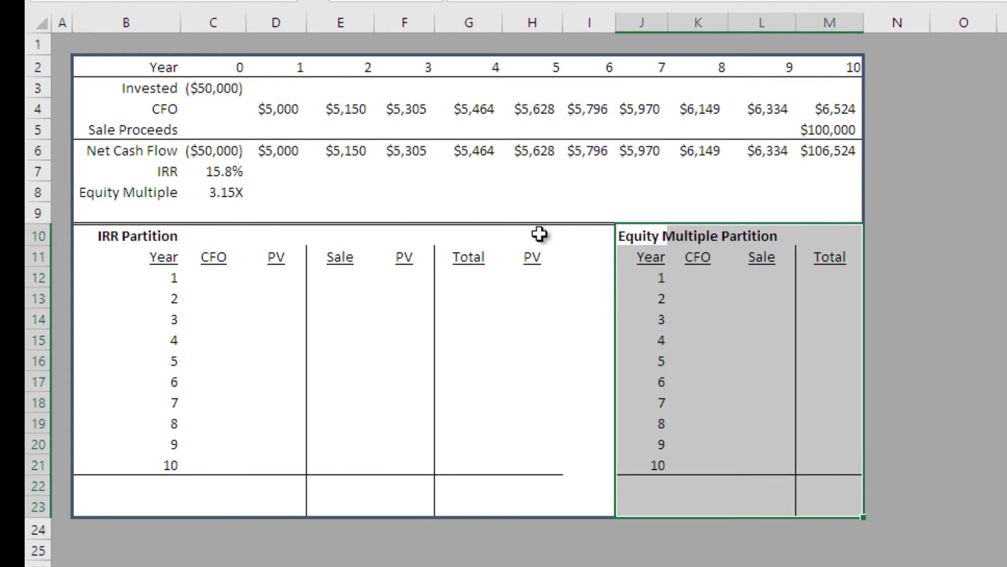
{"action": "left_click", "coordinate": [143, 237]}
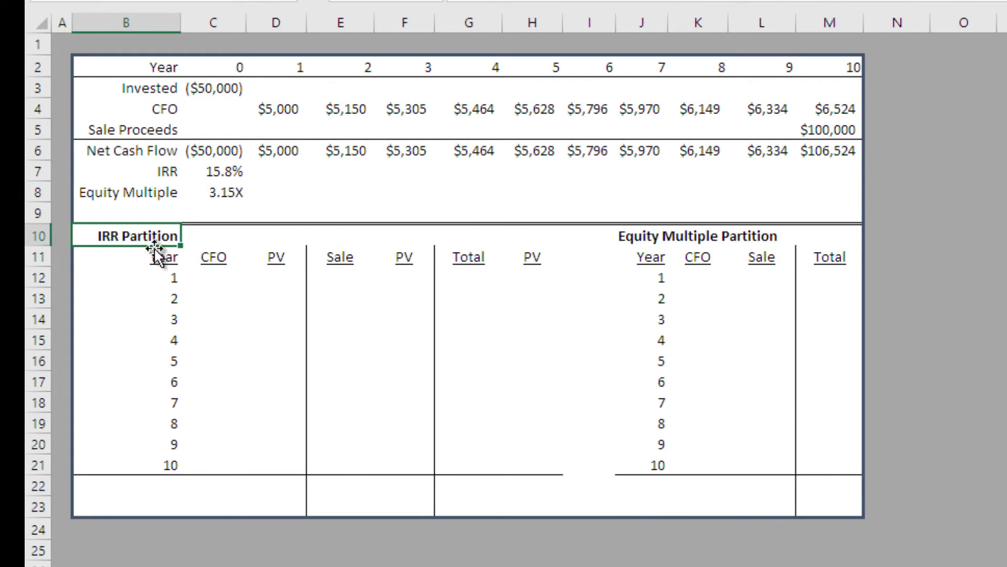
{"action": "left_click", "coordinate": [217, 283]}
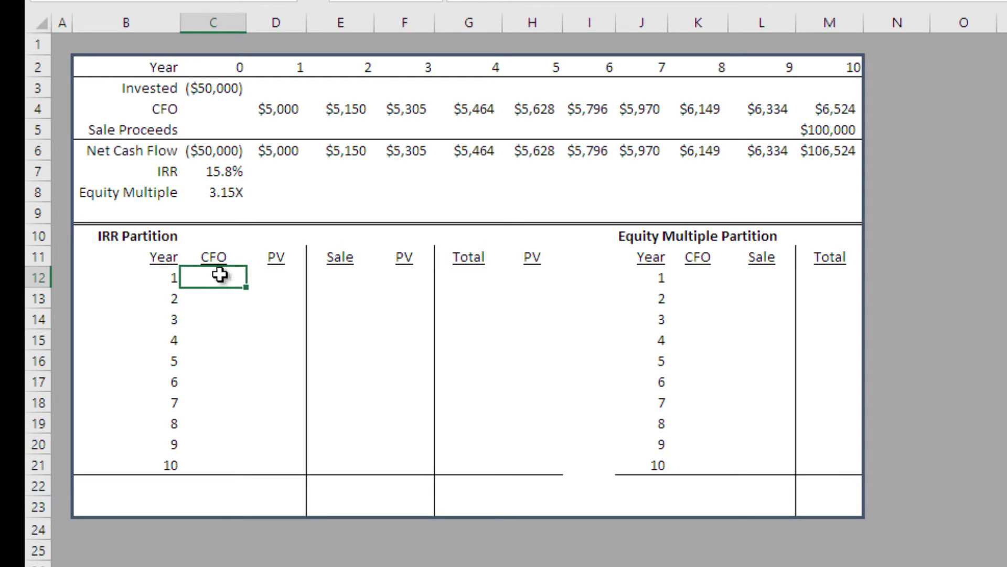
{"action": "left_click_drag", "start_coordinate": [217, 273], "coordinate": [207, 436]}
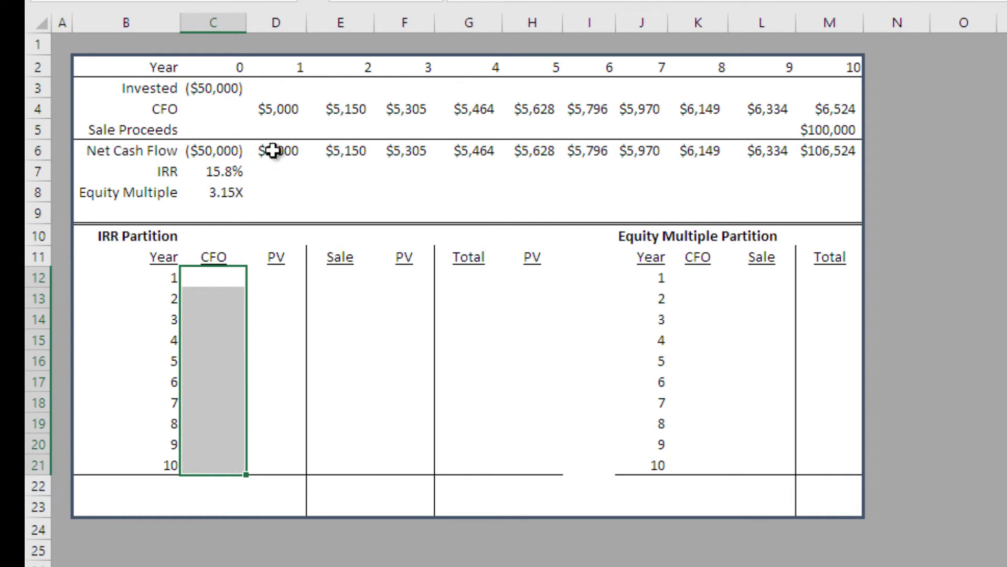
{"action": "left_click", "coordinate": [285, 110]}
{"action": "left_click_drag", "start_coordinate": [285, 111], "coordinate": [836, 110]}
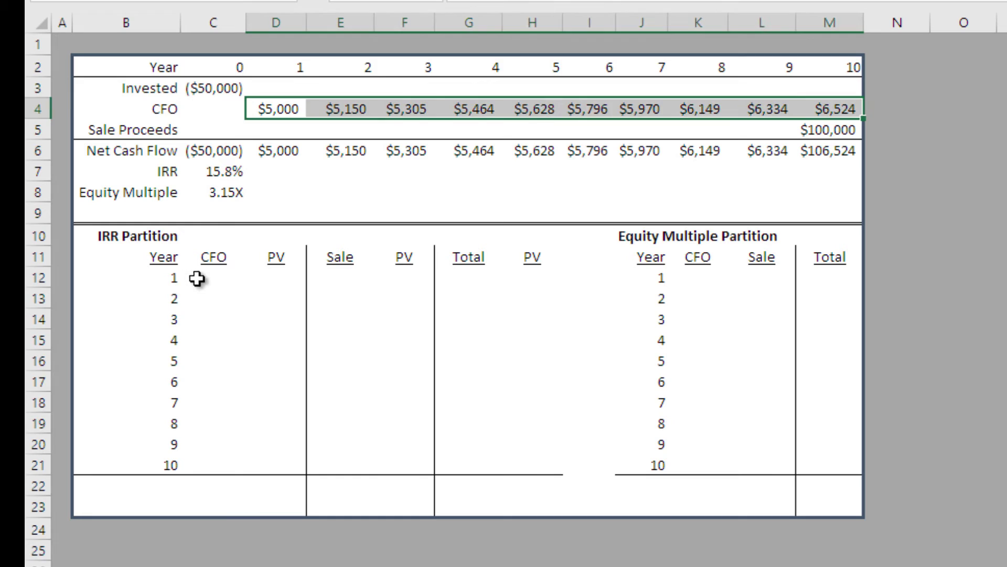
{"action": "left_click_drag", "start_coordinate": [199, 278], "coordinate": [213, 445]}
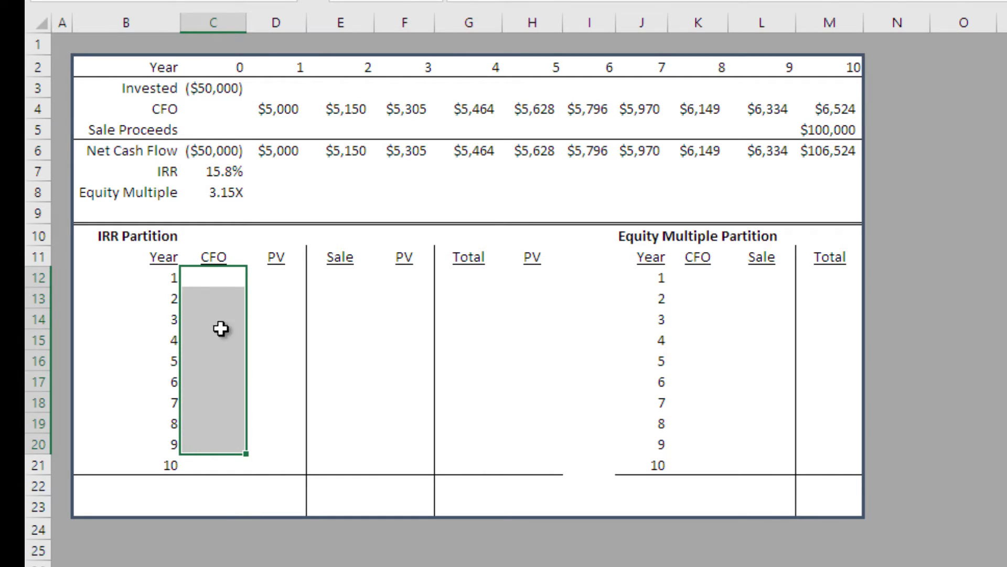
{"action": "left_click", "coordinate": [225, 277]}
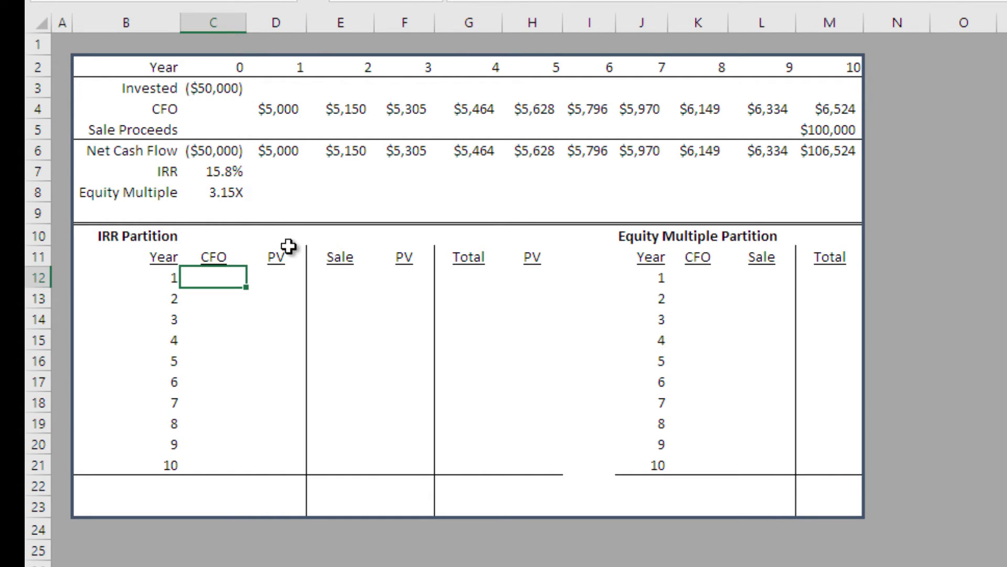
Enter =OFFSET($D$4,,B12-1) in C12 to pull the year-1 CFO of $5,000.
{"action": "type", "text": "="}
{"action": "left_click", "coordinate": [288, 110]}
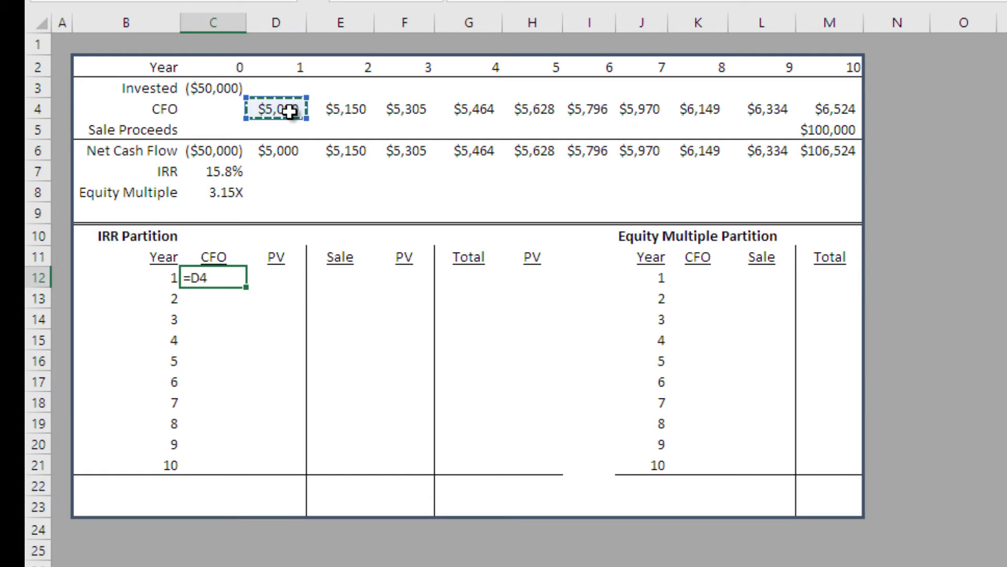
{"action": "key", "text": "Return"}
{"action": "key", "text": "Up"}
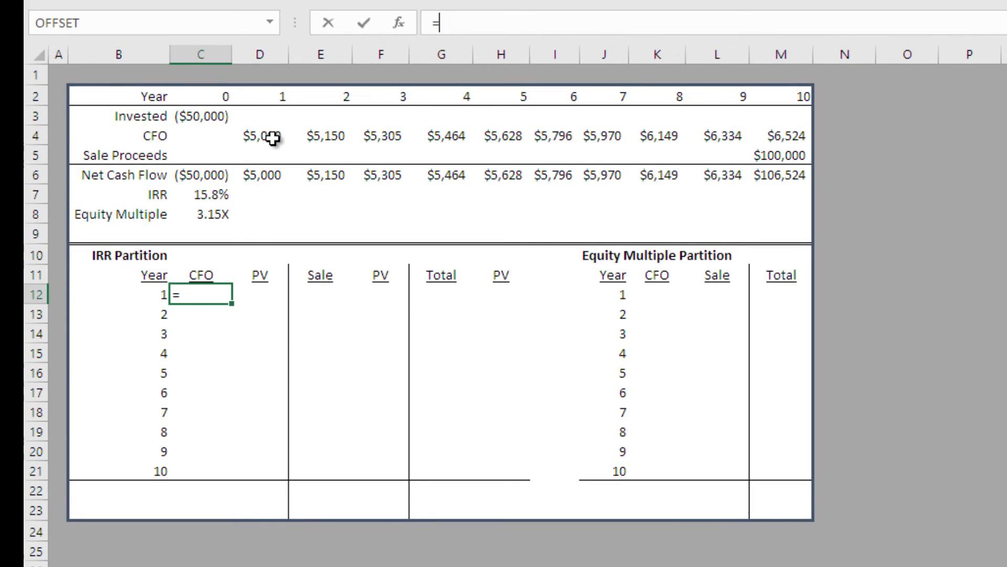
{"action": "type", "text": "offs"}
{"action": "key", "text": "Tab"}
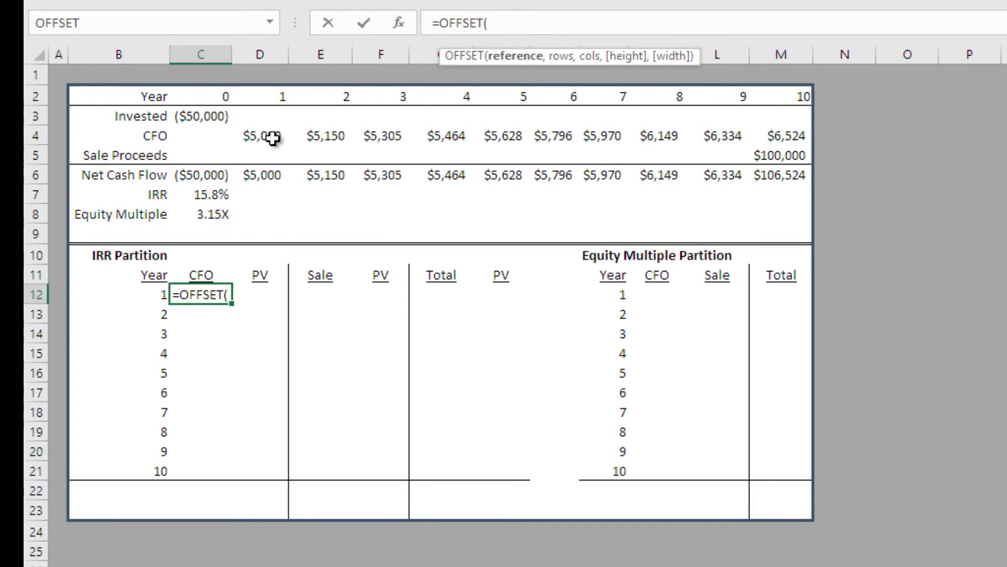
{"action": "key", "text": "Right"}
{"action": "key", "text": "Up"}
{"action": "key", "text": "Up"}
{"action": "key", "text": "Up"}
{"action": "key", "text": "Up"}
{"action": "key", "text": "Up"}
{"action": "key", "text": "Up"}
{"action": "key", "text": "Up"}
{"action": "key", "text": "Up"}
{"action": "key", "text": "F4"}
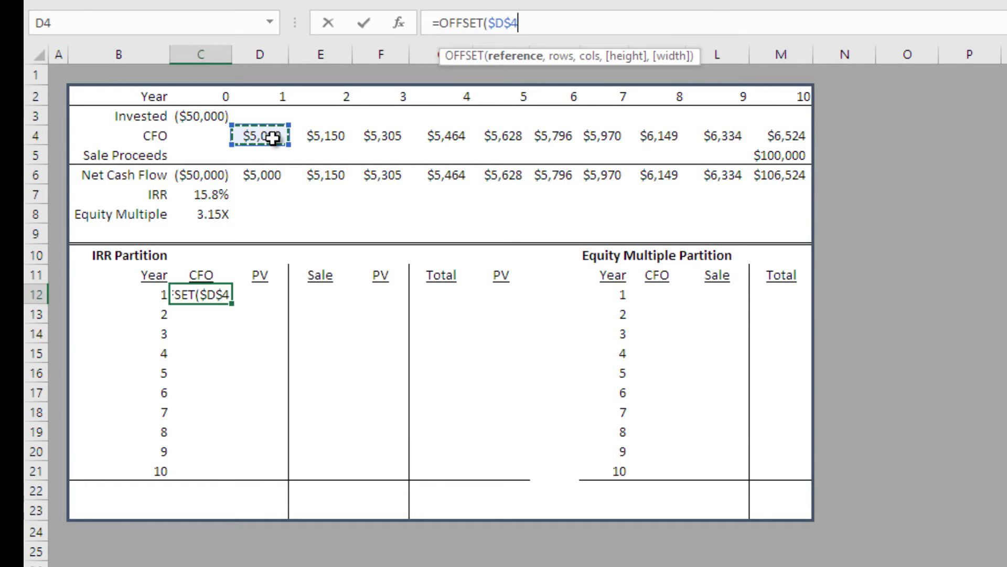
{"action": "type", "text": ",,"}
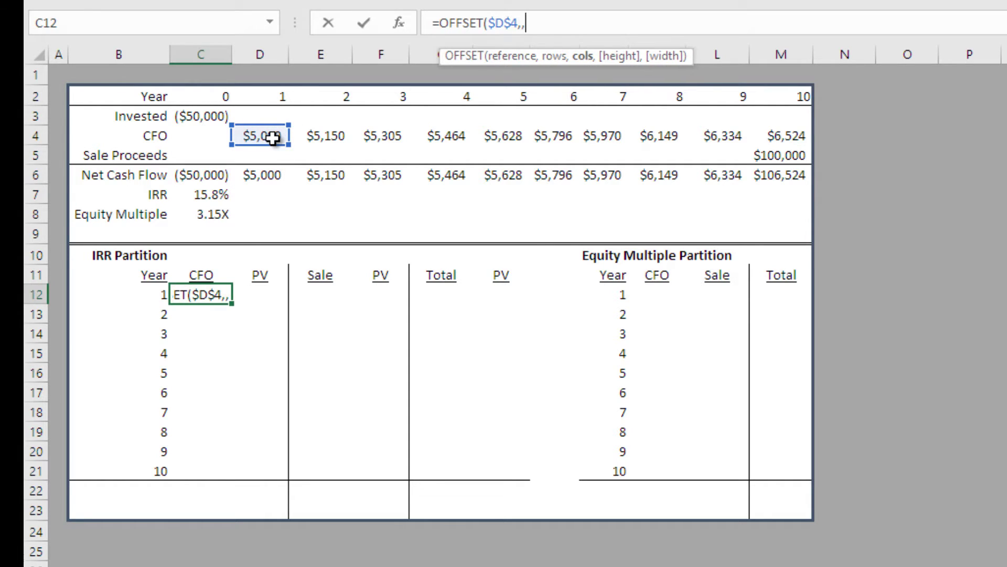
{"action": "key", "text": "Left"}
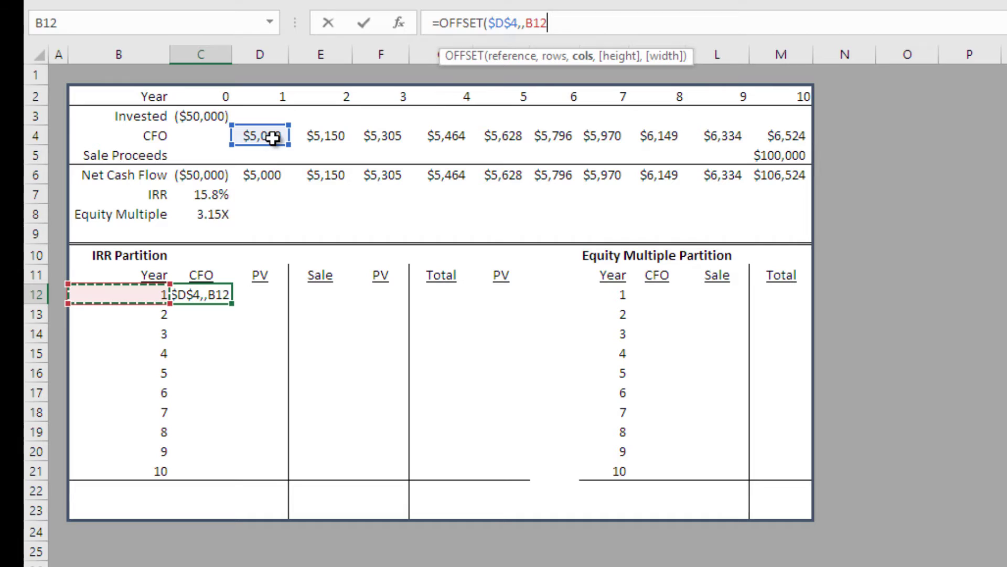
{"action": "type", "text": "-1"}
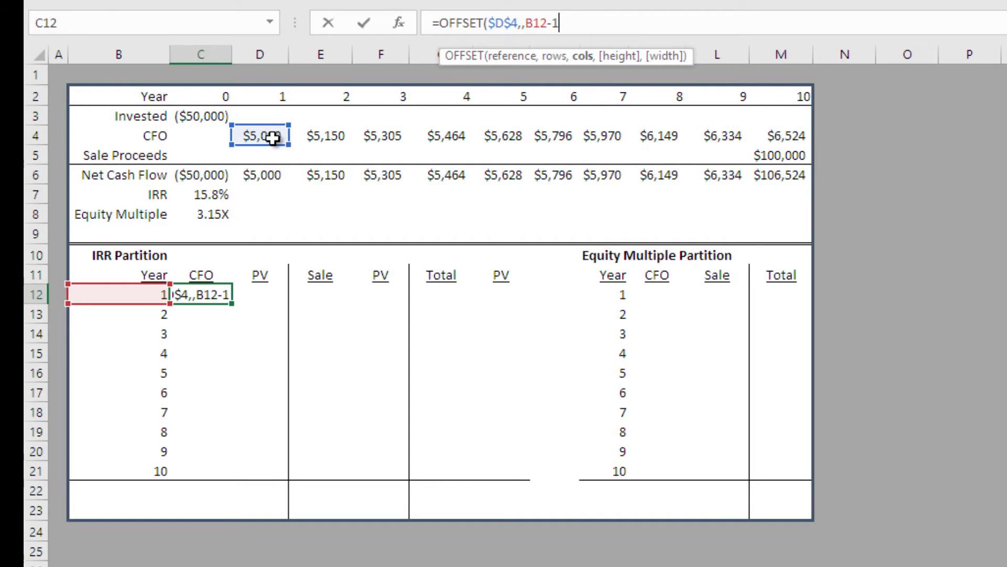
{"action": "key", "text": "ctrl+Return"}
Copy the C12 OFFSET formula into C13:C21 for years 2–10.
{"action": "key", "text": "ctrl+c"}
{"action": "key", "text": "Down"}
{"action": "key", "text": "shift+Down"}
{"action": "key", "text": "shift+Down"}
{"action": "key", "text": "shift+Down"}
{"action": "key", "text": "shift+Down"}
{"action": "key", "text": "shift+Down"}
{"action": "key", "text": "shift+Down"}
{"action": "key", "text": "shift+Down"}
{"action": "key", "text": "shift+Down"}
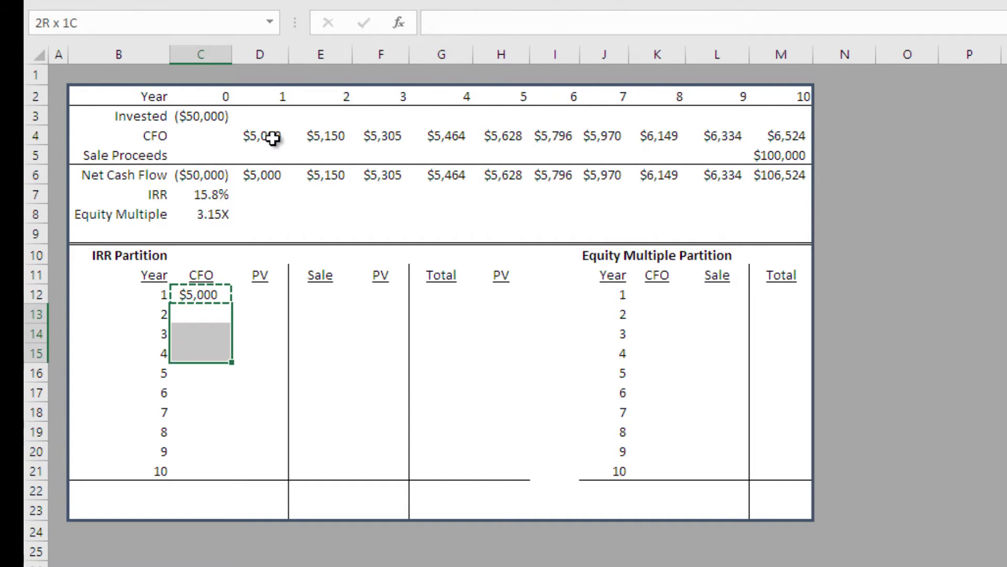
{"action": "key", "text": "Return"}
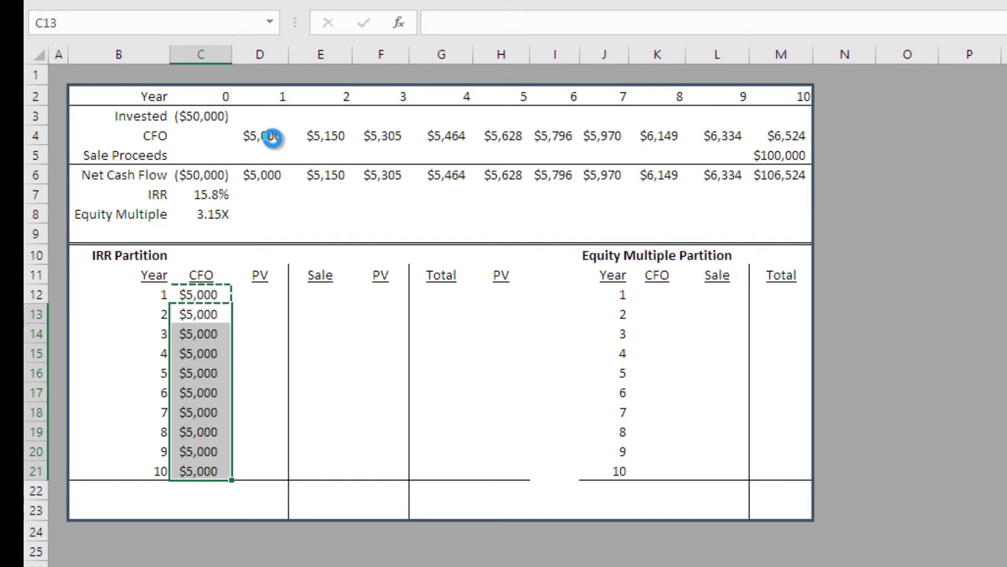
Check the pulled CFO values against row 4, confirming $6,524 in year-10 cell C21.
{"action": "left_click_drag", "start_coordinate": [207, 289], "coordinate": [202, 472]}
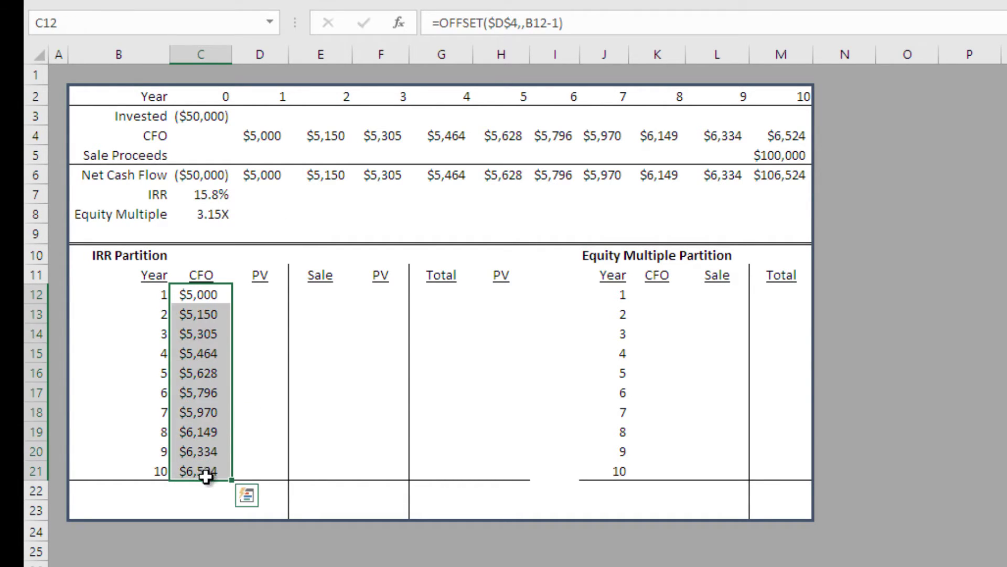
{"action": "left_click", "coordinate": [208, 470]}
{"action": "key", "text": "F2"}
{"action": "key", "text": "Escape"}
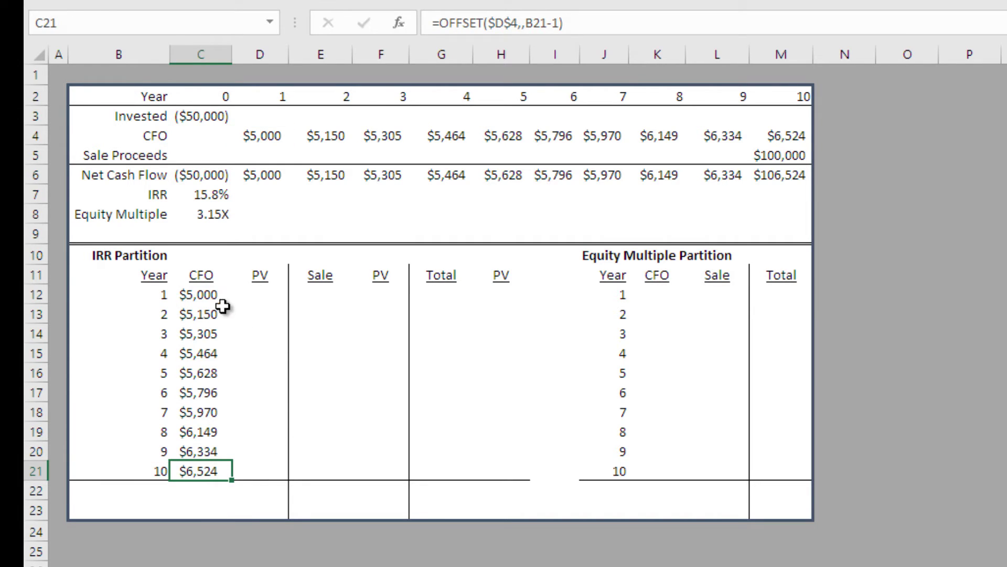
{"action": "left_click", "coordinate": [206, 289]}
{"action": "left_click_drag", "start_coordinate": [259, 136], "coordinate": [782, 135]}
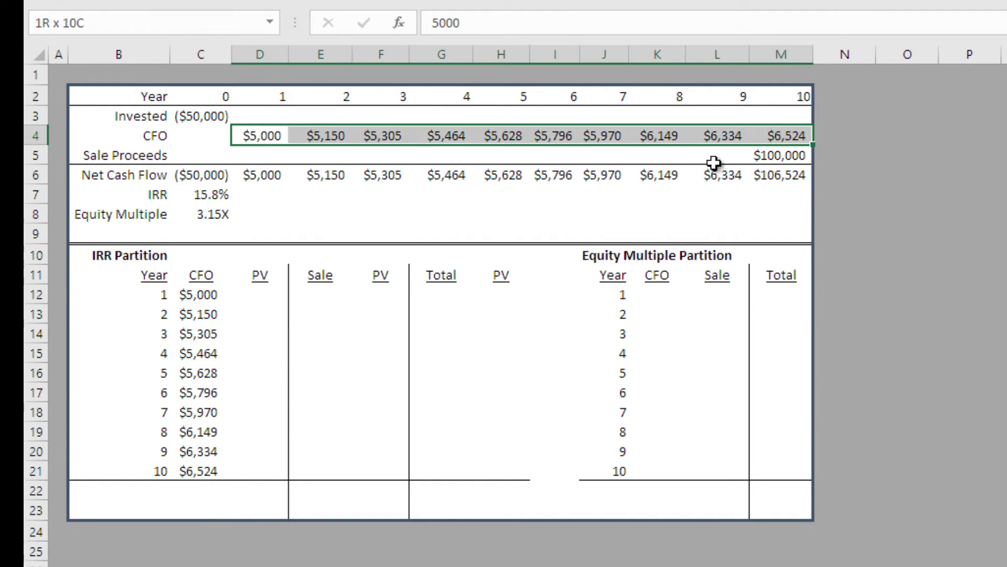
{"action": "left_click_drag", "start_coordinate": [225, 300], "coordinate": [203, 472]}
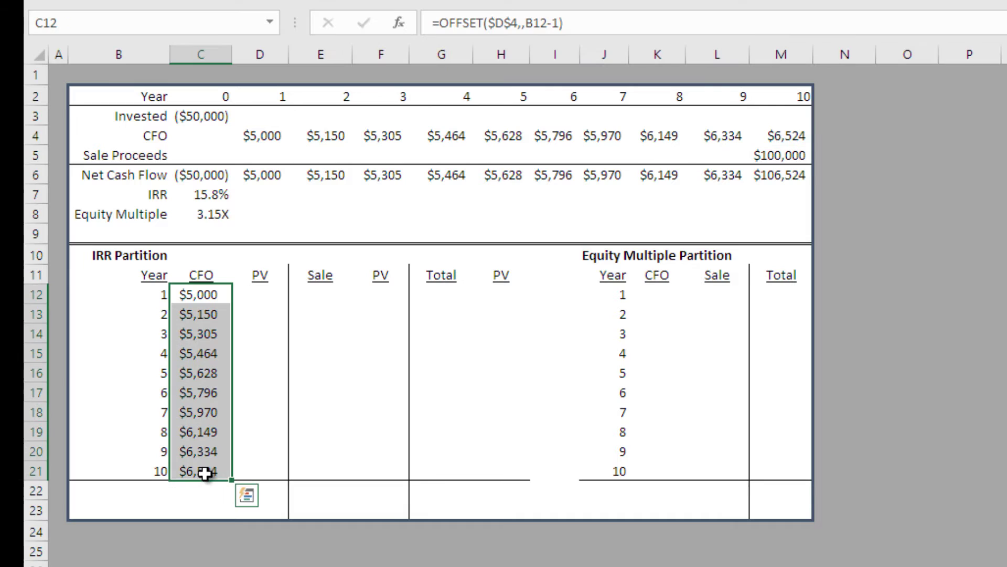
Review the CFO formulas in C12:C15, the IRR in C7 and the invested amount in C3.
{"action": "left_click", "coordinate": [256, 301]}
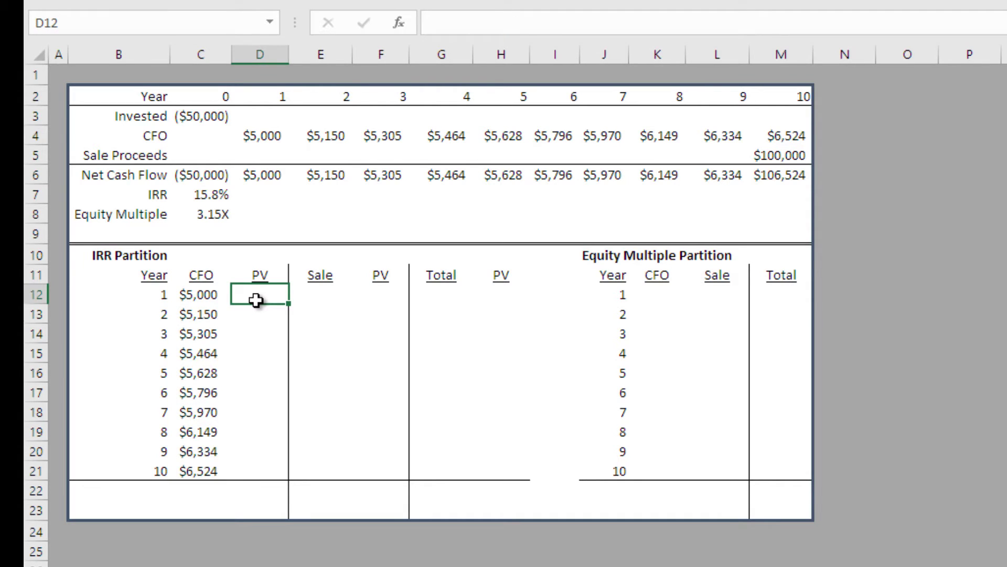
{"action": "left_click", "coordinate": [204, 296]}
{"action": "left_click", "coordinate": [206, 315]}
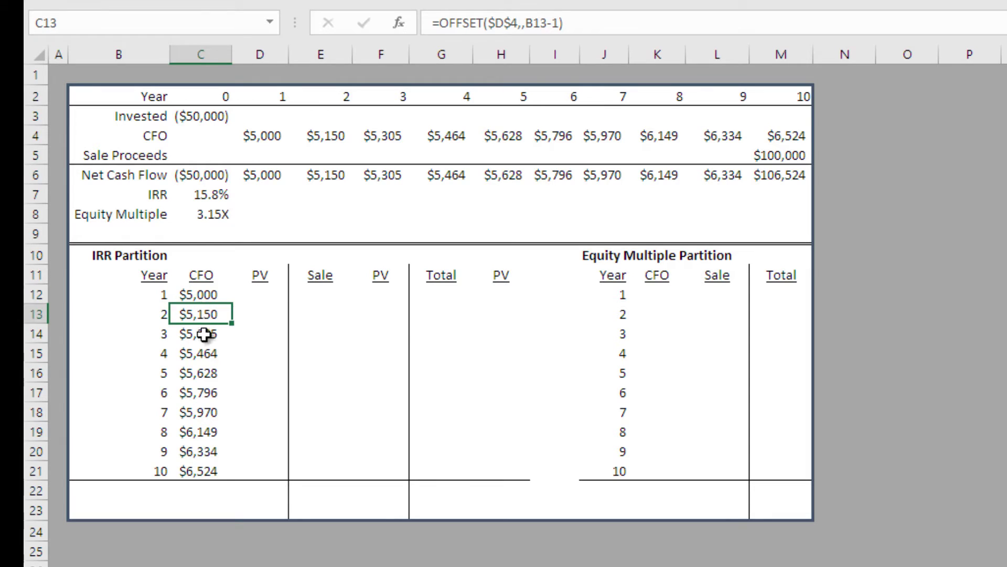
{"action": "left_click", "coordinate": [205, 334]}
{"action": "left_click", "coordinate": [209, 353]}
{"action": "left_click", "coordinate": [262, 293]}
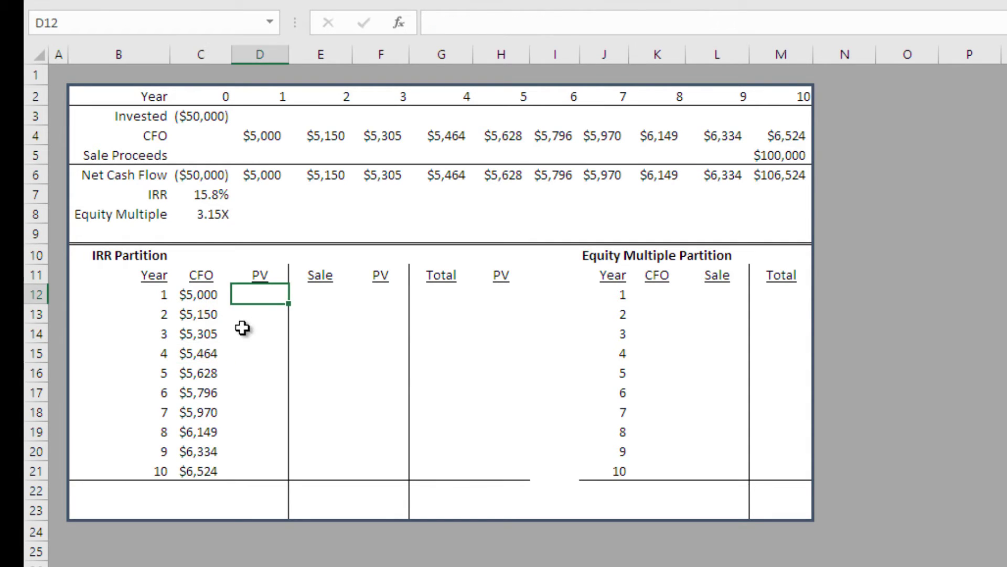
{"action": "left_click", "coordinate": [213, 315]}
{"action": "left_click", "coordinate": [267, 294]}
{"action": "left_click", "coordinate": [202, 316]}
{"action": "left_click", "coordinate": [199, 334]}
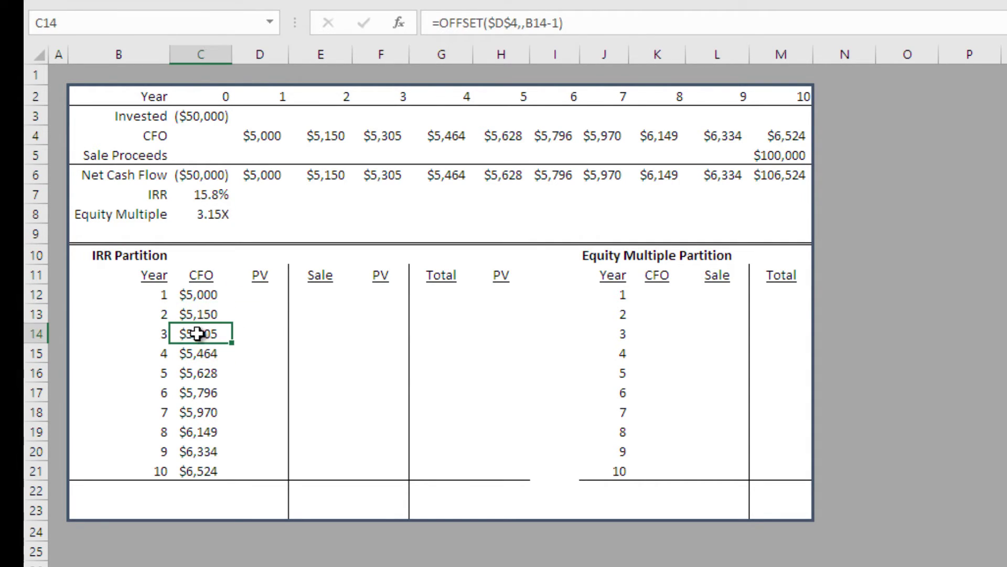
{"action": "left_click", "coordinate": [201, 198]}
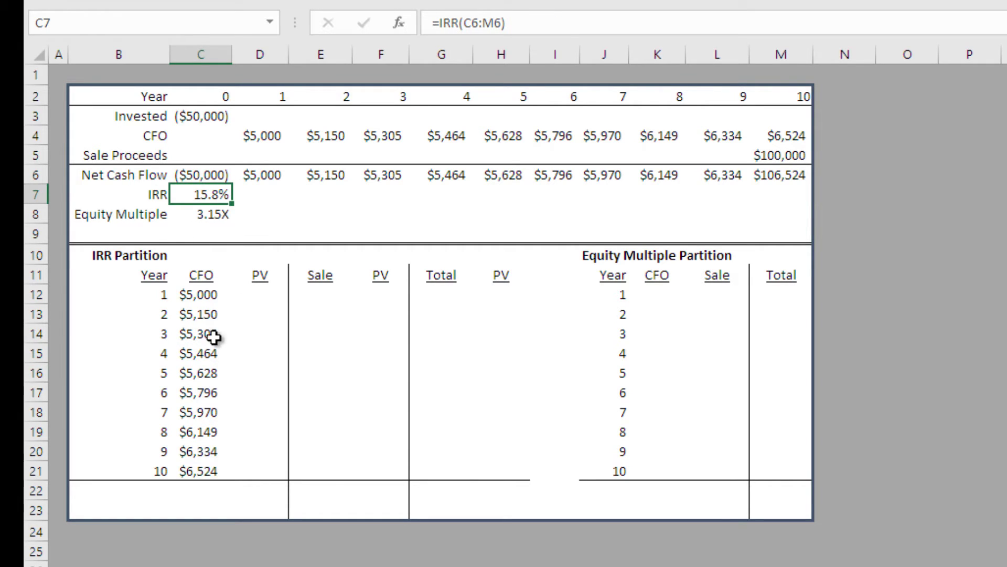
{"action": "left_click", "coordinate": [209, 467]}
{"action": "left_click_drag", "start_coordinate": [268, 462], "coordinate": [270, 288]}
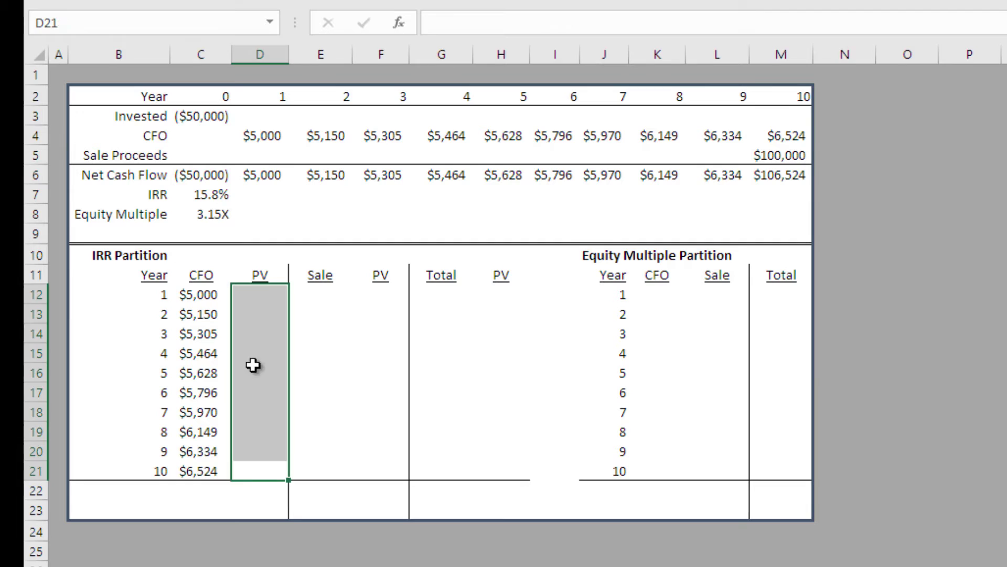
{"action": "left_click", "coordinate": [208, 505]}
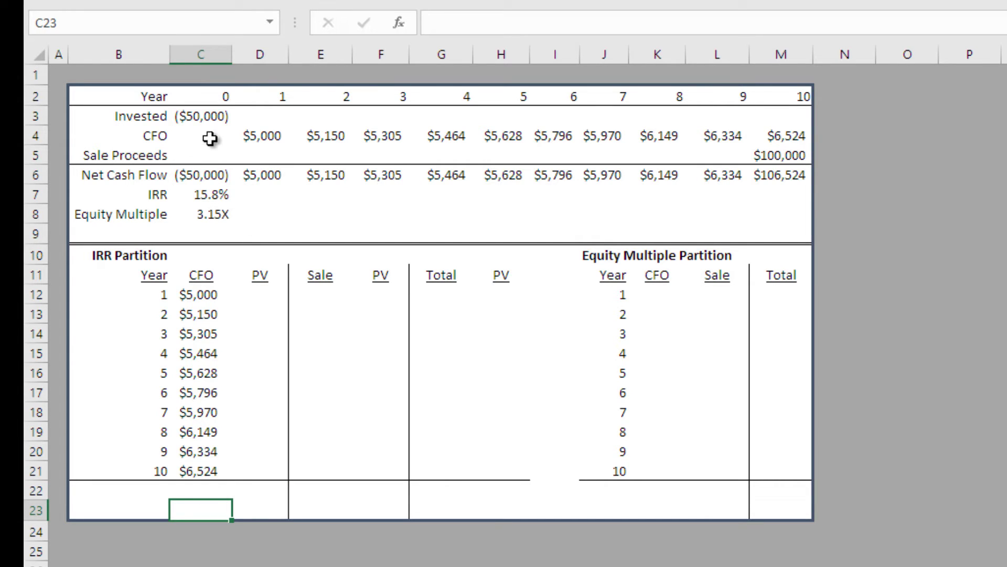
{"action": "left_click", "coordinate": [208, 118]}
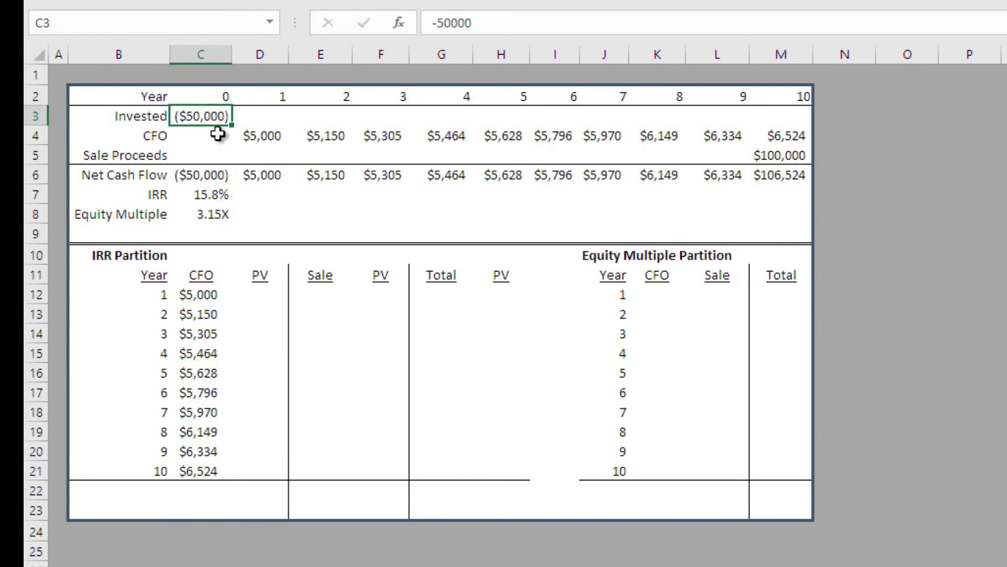
Enter =PV($C$7,$B12,,C12) in D12, discounting the year-1 CFO at the IRR.
{"action": "left_click", "coordinate": [264, 296]}
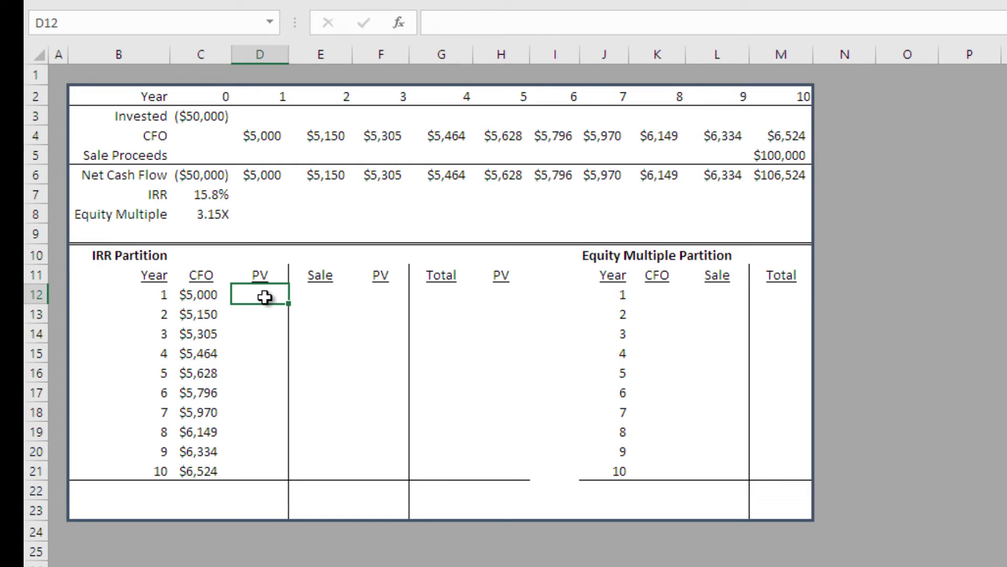
{"action": "type", "text": "=pv"}
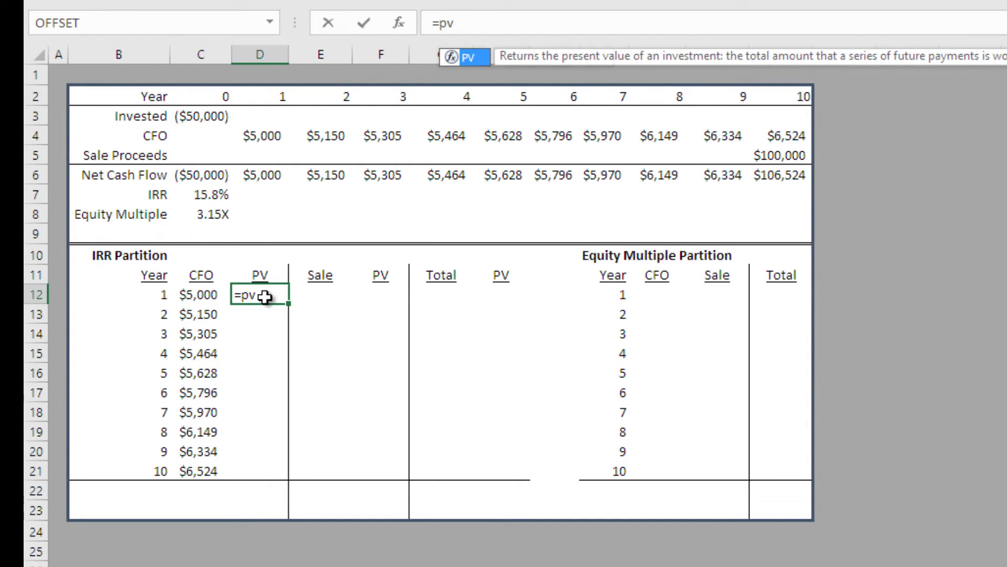
{"action": "key", "text": "Tab"}
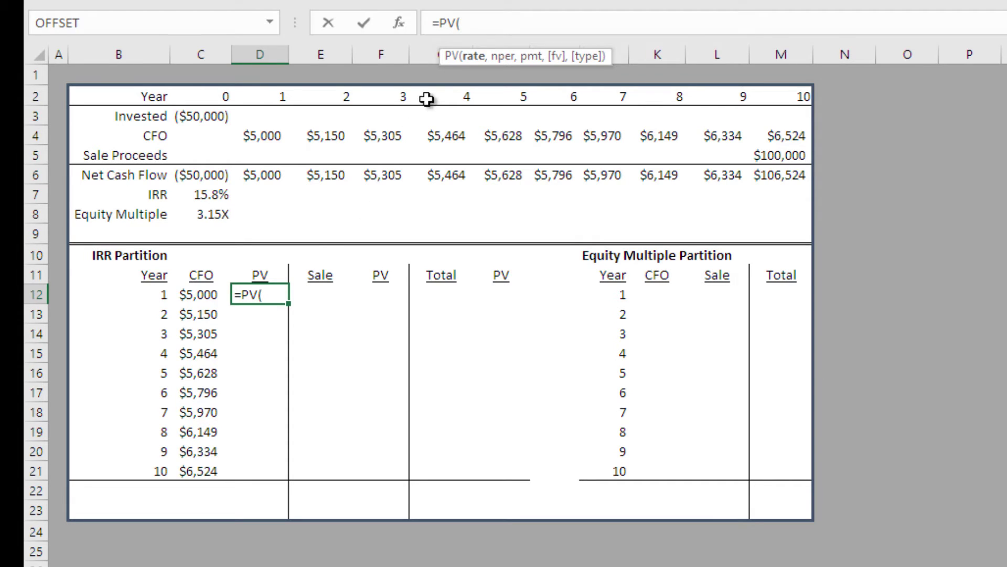
{"action": "left_click", "coordinate": [215, 193]}
{"action": "key", "text": "F4"}
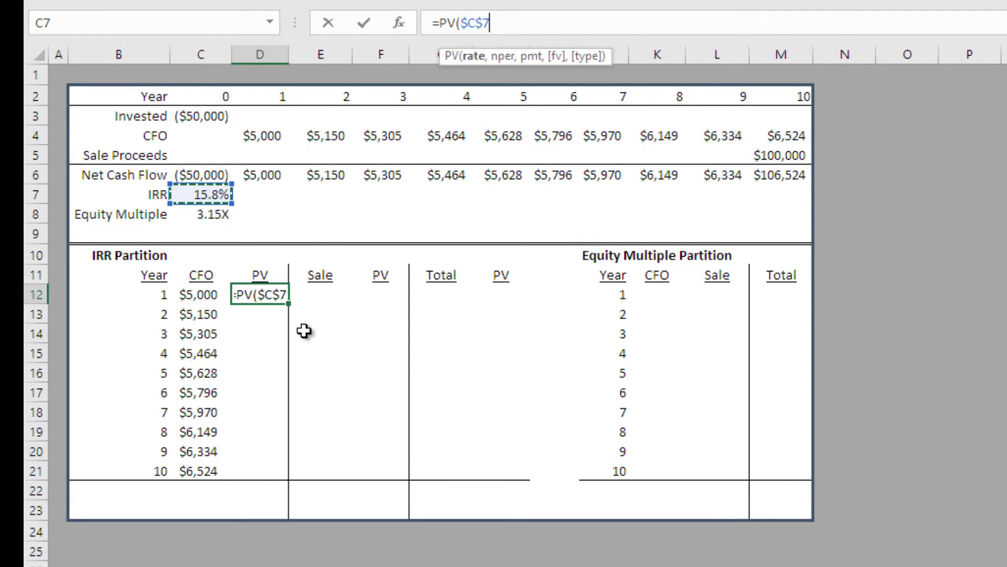
{"action": "type", "text": ","}
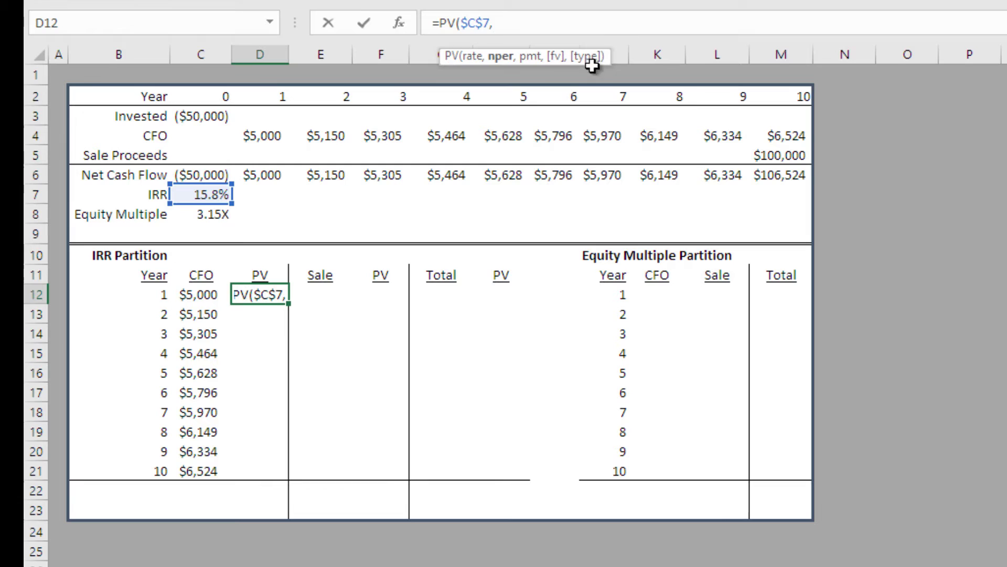
{"action": "left_click", "coordinate": [161, 296]}
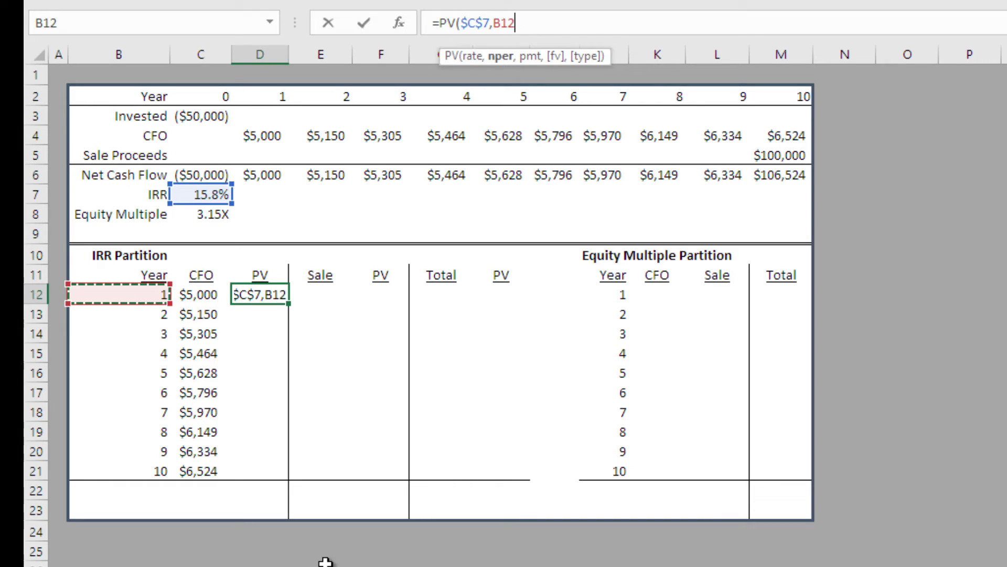
{"action": "key", "text": "F4"}
{"action": "key", "text": "F4"}
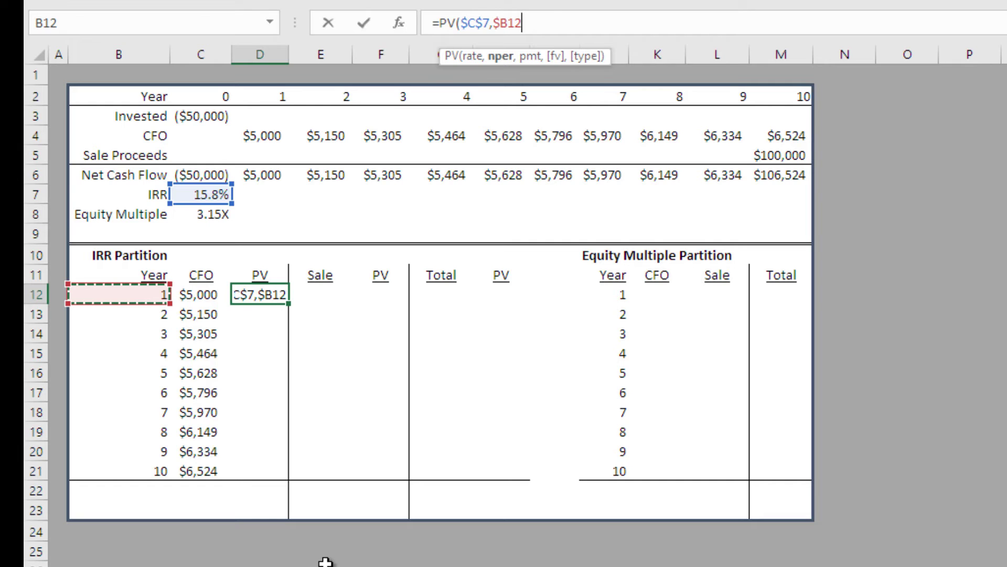
{"action": "type", "text": ",,"}
{"action": "key", "text": "Left"}
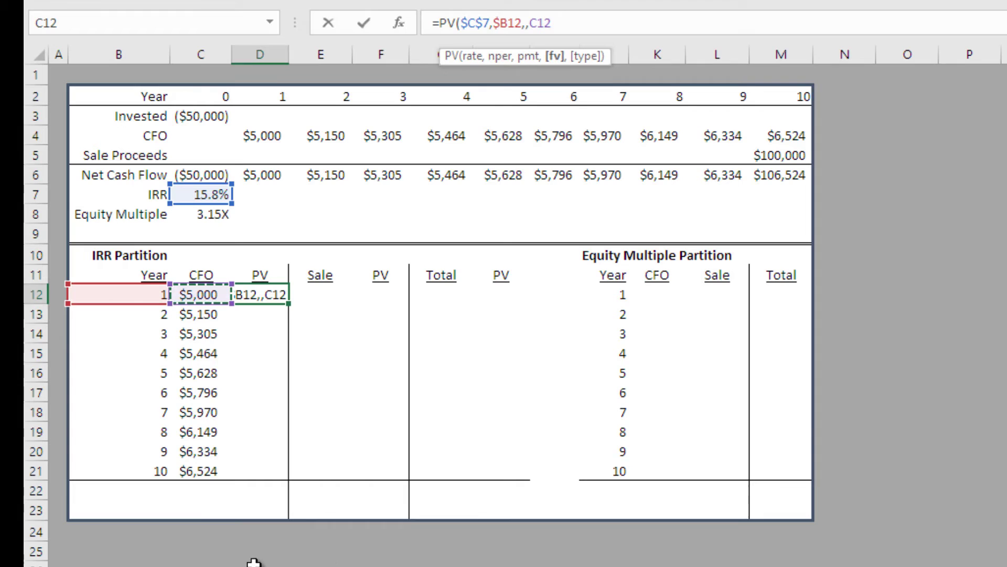
{"action": "key", "text": "Return"}
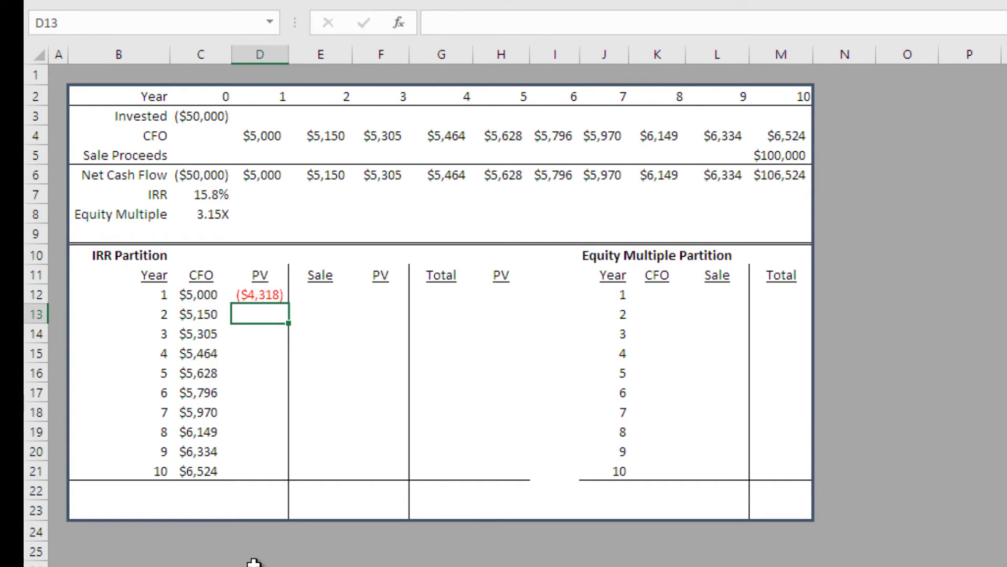
Negate the D12 PV formula so it shows a positive $4,318.
{"action": "key", "text": "Up"}
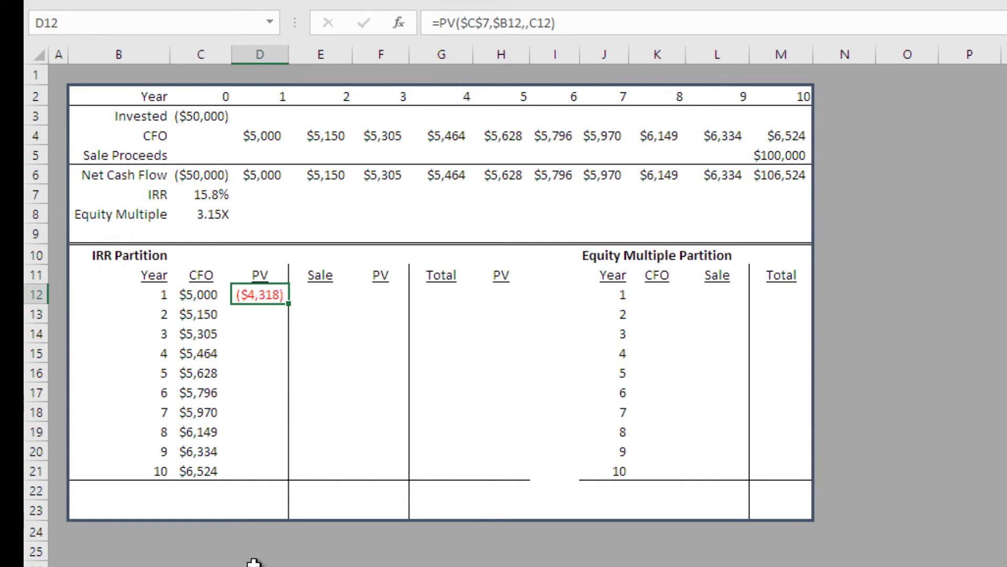
{"action": "left_click", "coordinate": [442, 22]}
{"action": "type", "text": "-"}
{"action": "key", "text": "Return"}
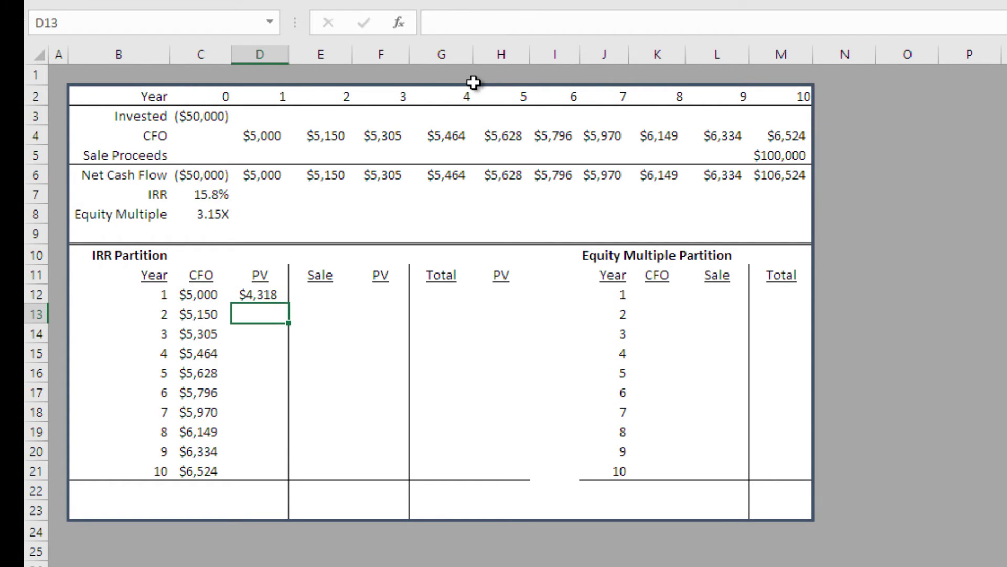
{"action": "key", "text": "Up"}
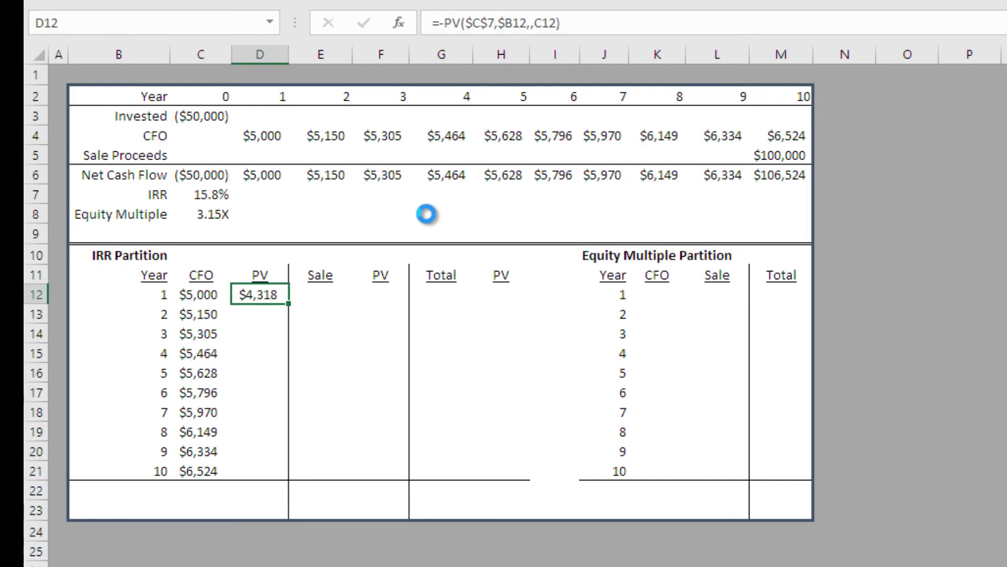
Fill the D12 PV formula down into D13:D21 for years 2–10.
{"action": "key", "text": "ctrl+c"}
{"action": "key", "text": "Down"}
{"action": "key", "text": "shift+Down"}
{"action": "key", "text": "shift+Down"}
{"action": "key", "text": "shift+Down"}
{"action": "key", "text": "shift+Down"}
{"action": "key", "text": "shift+Down"}
{"action": "key", "text": "shift+Down"}
{"action": "key", "text": "shift+Down"}
{"action": "key", "text": "shift+Down"}
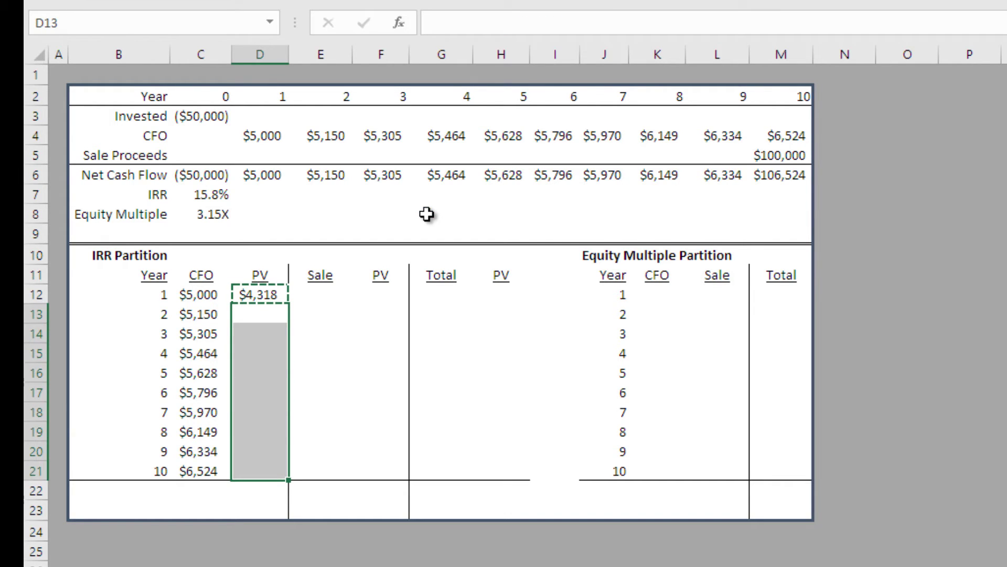
{"action": "key", "text": "ctrl+v"}
{"action": "key", "text": "Escape"}
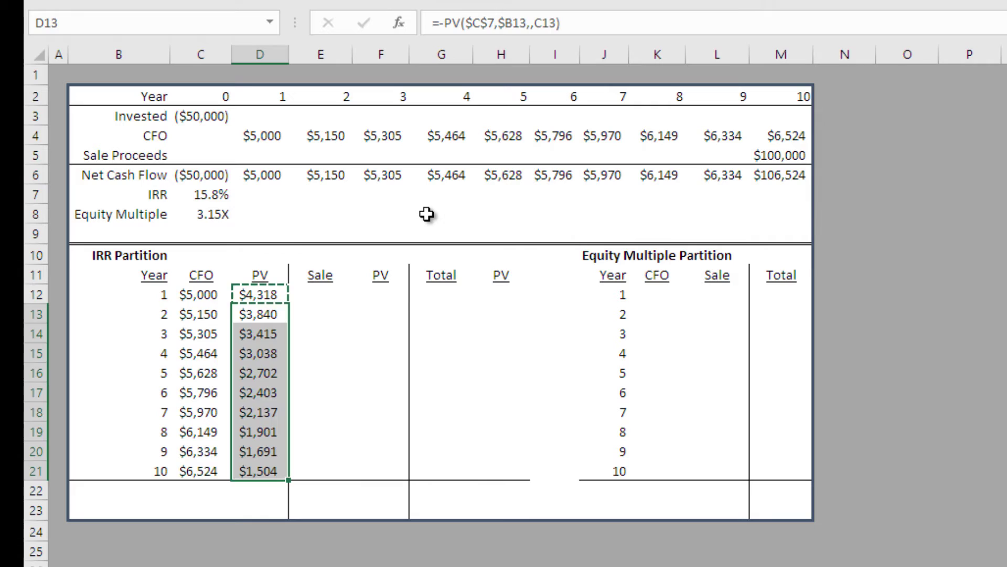
{"action": "key", "text": "Down"}
{"action": "key", "text": "Down"}
{"action": "key", "text": "Down"}
{"action": "key", "text": "Down"}
{"action": "key", "text": "Down"}
{"action": "key", "text": "Down"}
{"action": "key", "text": "Down"}
{"action": "key", "text": "Down"}
AutoSum the CFO and PV columns in row 22, giving $57,319 and $26,949.
{"action": "key", "text": "Left"}
{"action": "key", "text": "Down"}
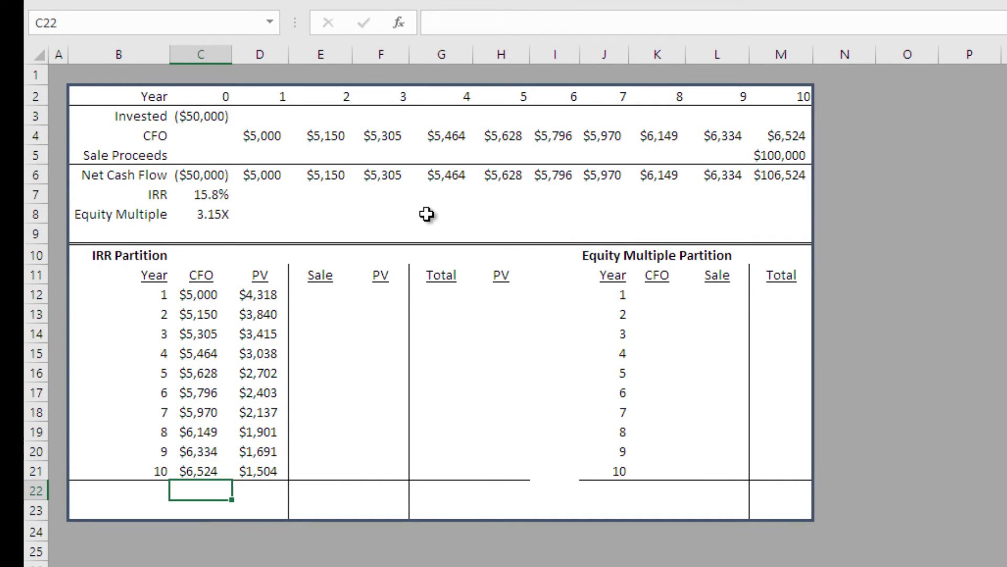
{"action": "key", "text": "alt+equal"}
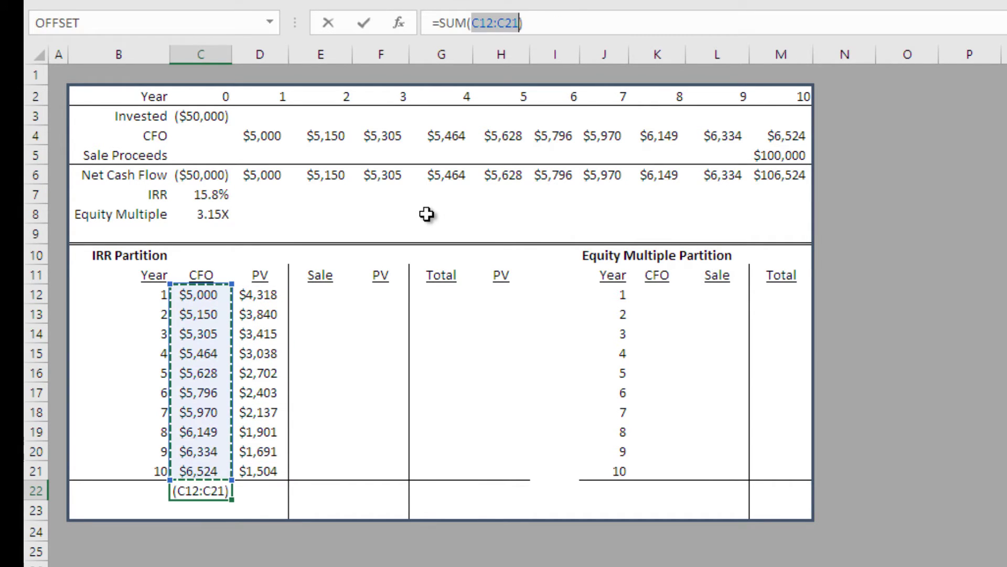
{"action": "key", "text": "Return"}
{"action": "key", "text": "Up"}
{"action": "key", "text": "Right"}
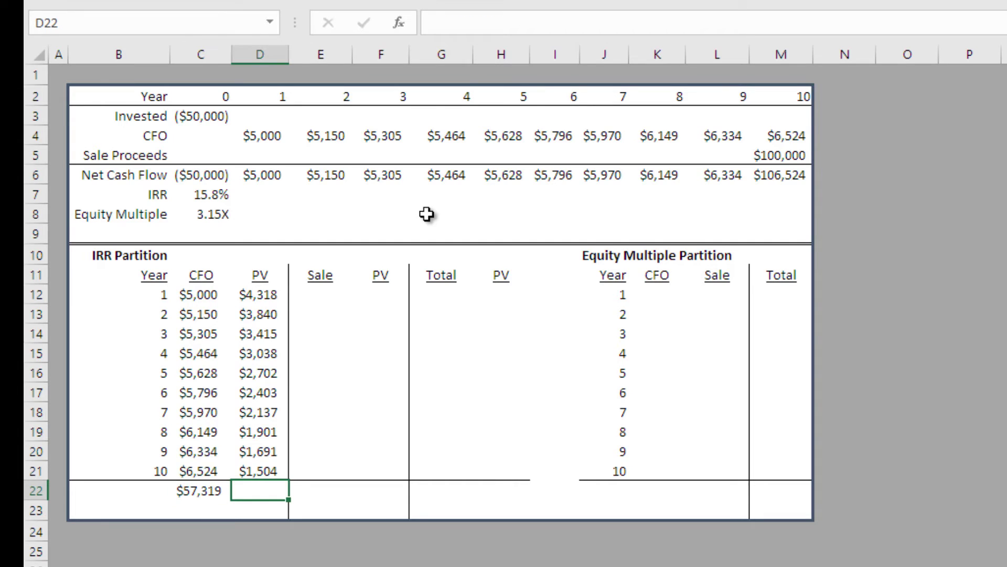
{"action": "key", "text": "alt+equal"}
{"action": "key", "text": "Return"}
{"action": "key", "text": "Up"}
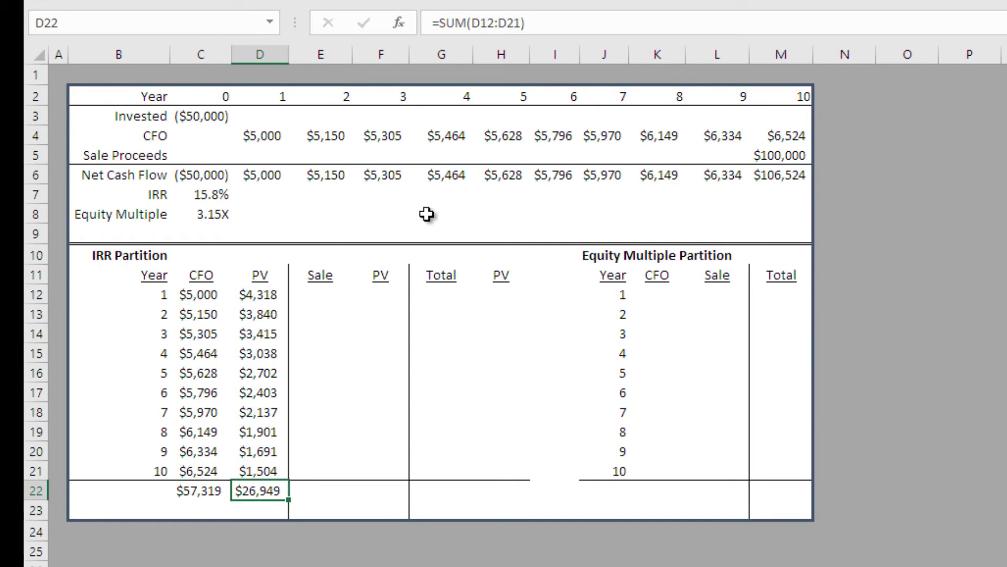
{"action": "key", "text": "Down"}
{"action": "key", "text": "Up"}
{"action": "key", "text": "Left"}
{"action": "key", "text": "Right"}
Compare the PV total with the yearly CFO values, the IRR formula and the year-0 investment.
{"action": "left_click_drag", "start_coordinate": [199, 295], "coordinate": [206, 472]}
{"action": "left_click", "coordinate": [247, 493]}
{"action": "left_click", "coordinate": [199, 198]}
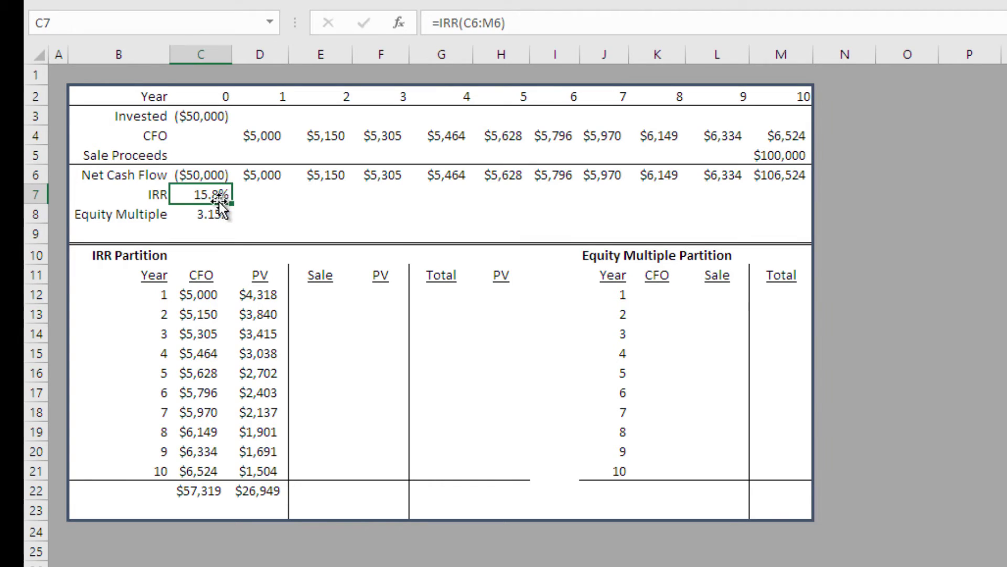
{"action": "left_click", "coordinate": [261, 485]}
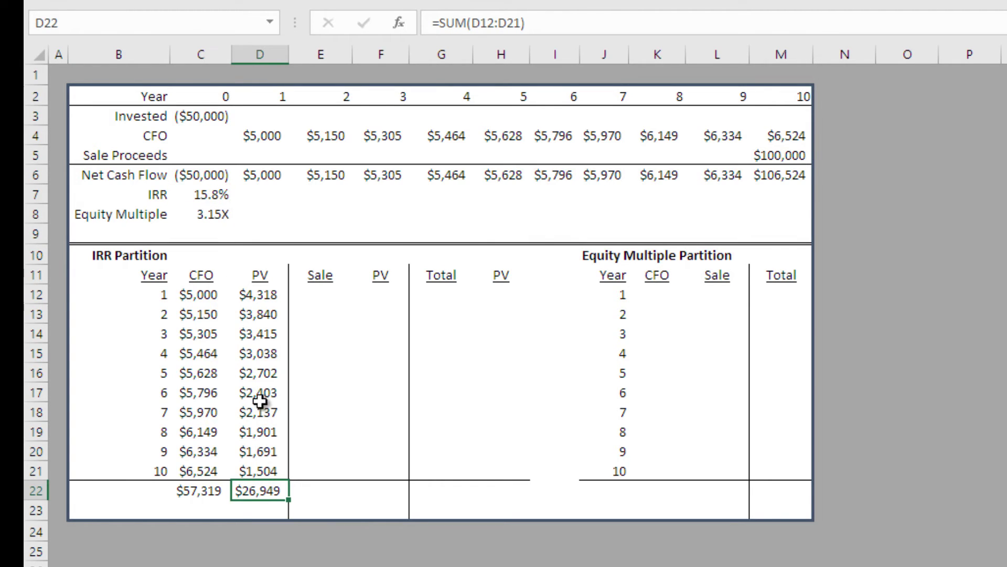
{"action": "left_click_drag", "start_coordinate": [198, 293], "coordinate": [197, 414]}
{"action": "left_click", "coordinate": [262, 490]}
{"action": "left_click", "coordinate": [208, 116]}
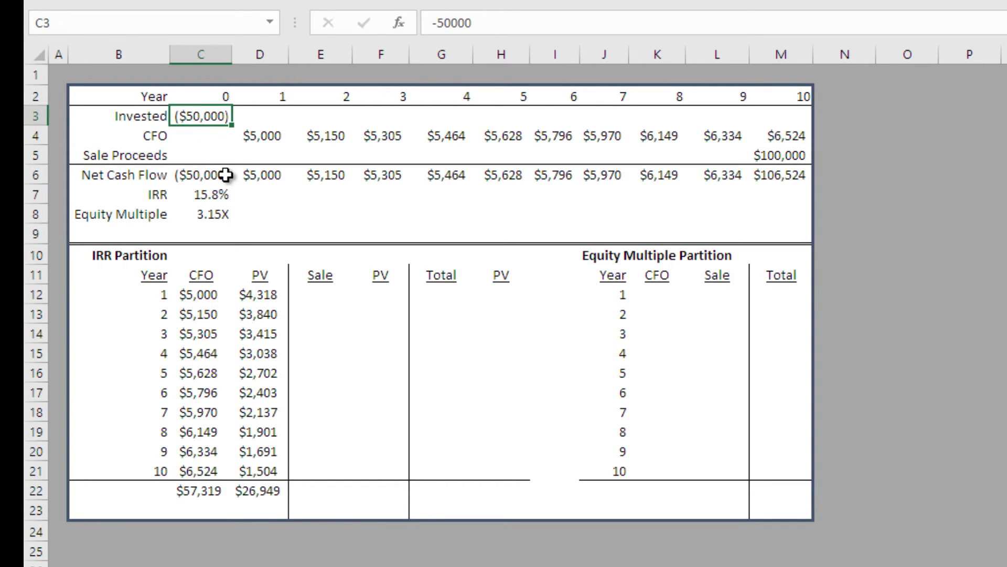
Copy C12's OFFSET formula text into the year-1 Sale cell E12.
{"action": "left_click", "coordinate": [323, 297]}
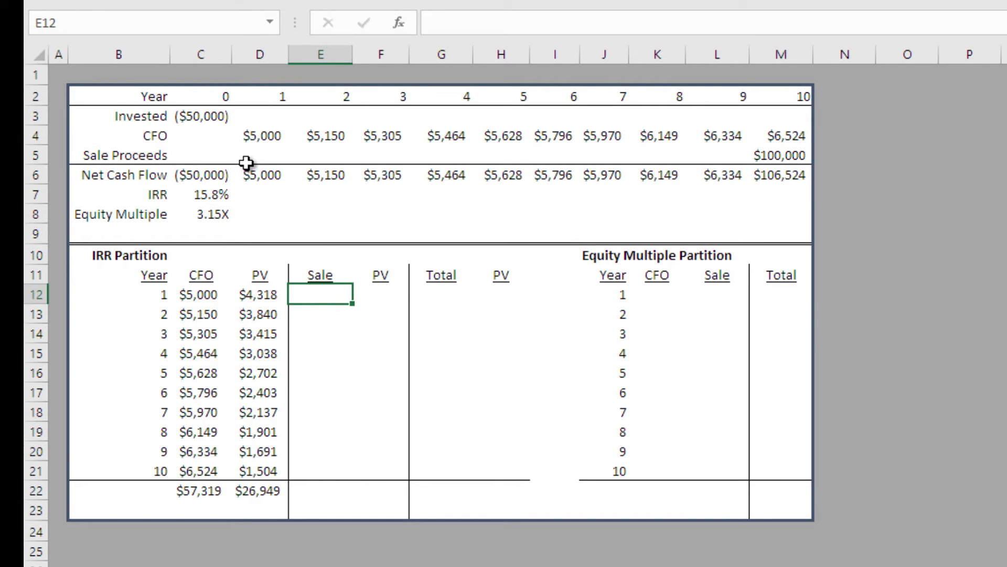
{"action": "left_click", "coordinate": [223, 291]}
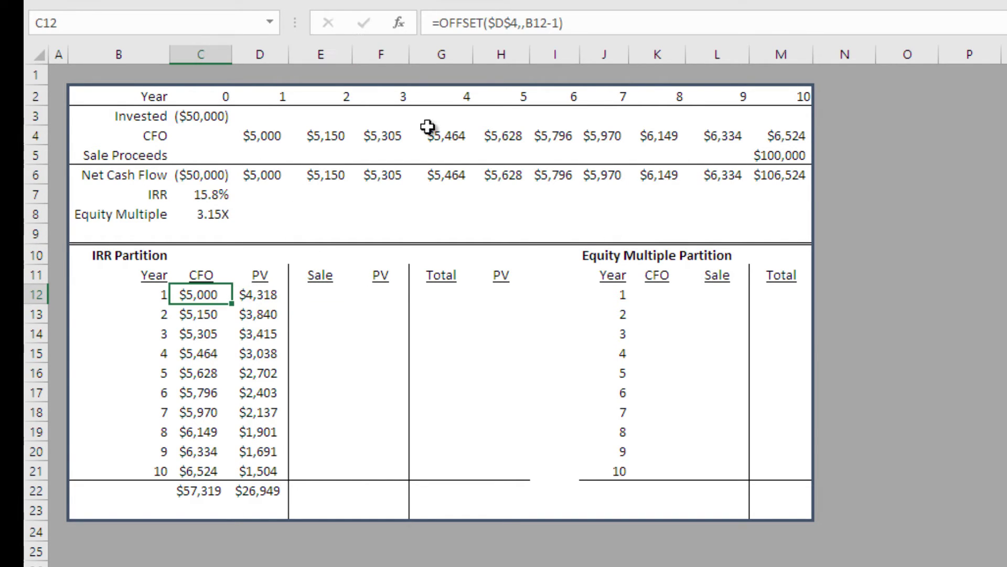
{"action": "left_click_drag", "start_coordinate": [583, 33], "coordinate": [347, 20]}
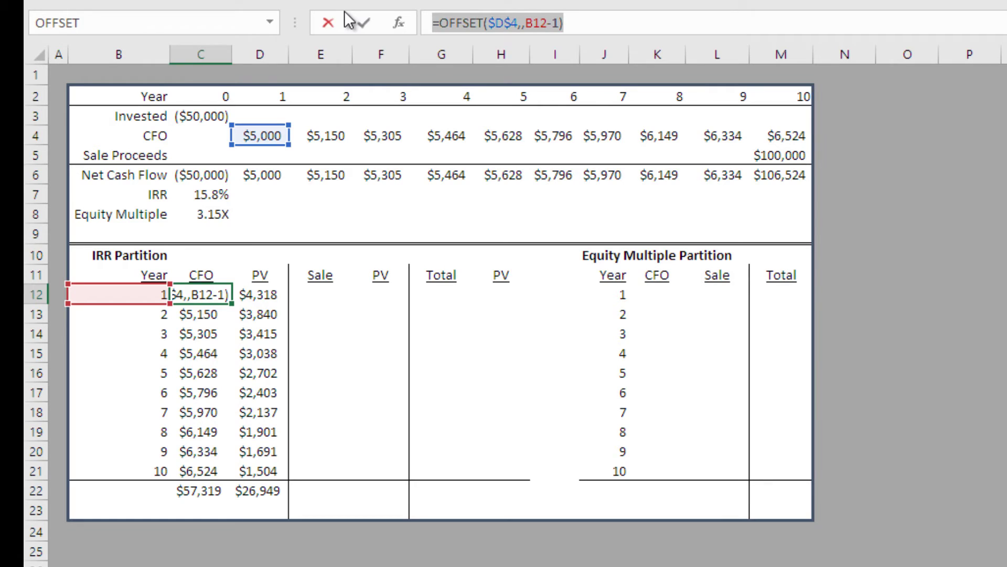
{"action": "key", "text": "Tab"}
{"action": "key", "text": "Tab"}
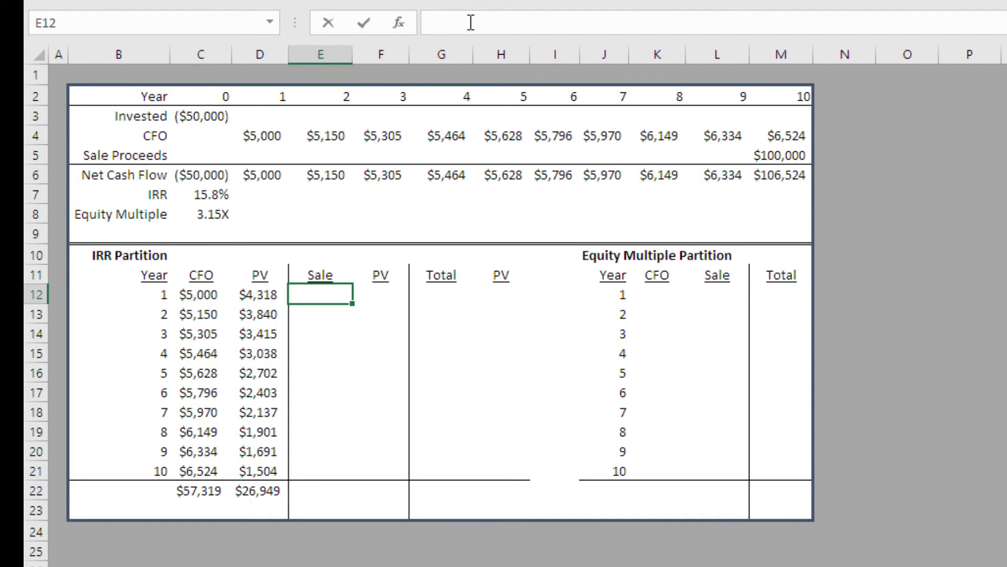
{"action": "key", "text": "ctrl+v"}
{"action": "key", "text": "Return"}
{"action": "key", "text": "Up"}
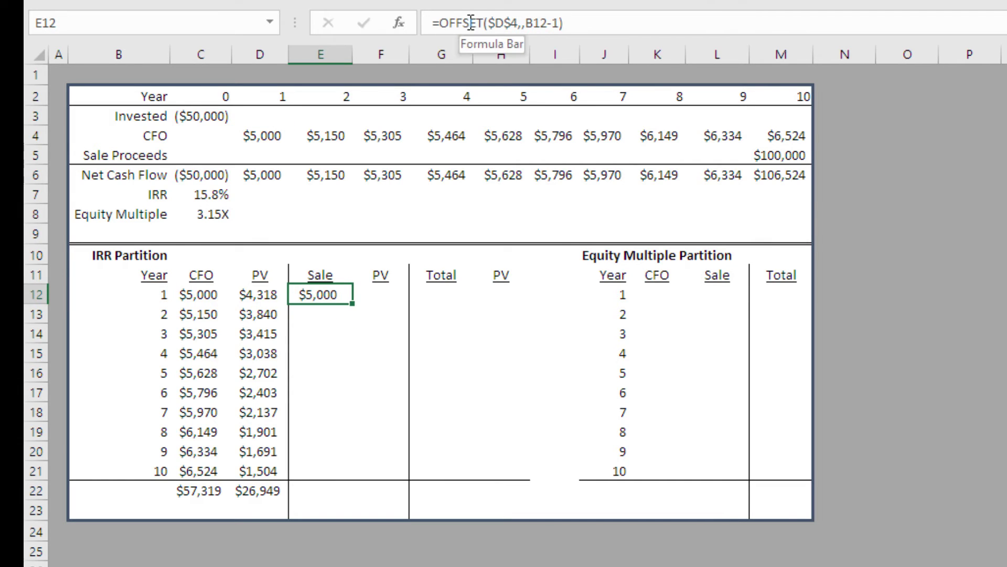
Repoint E12's reference from the CFO row D4 to the Sale Proceeds row D5.
{"action": "left_click", "coordinate": [450, 23]}
{"action": "left_click_drag", "start_coordinate": [259, 122], "coordinate": [265, 132]}
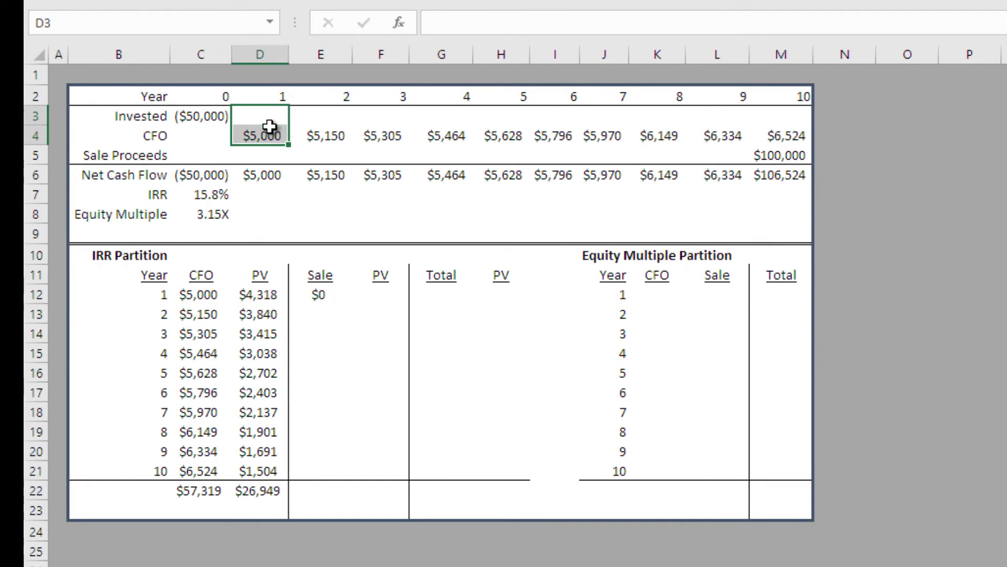
{"action": "left_click", "coordinate": [306, 294]}
{"action": "double_click", "coordinate": [303, 289]}
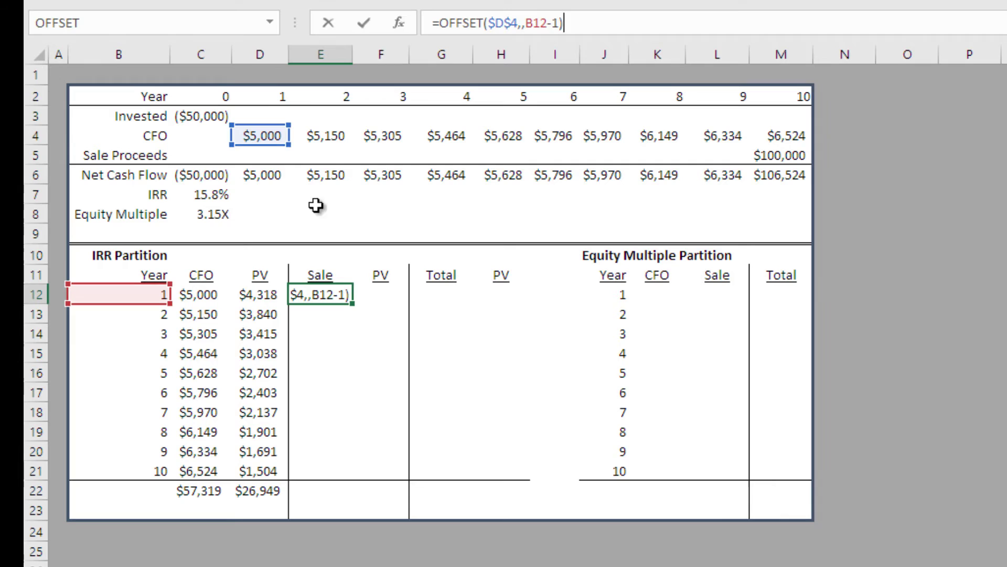
{"action": "left_click_drag", "start_coordinate": [273, 128], "coordinate": [273, 152]}
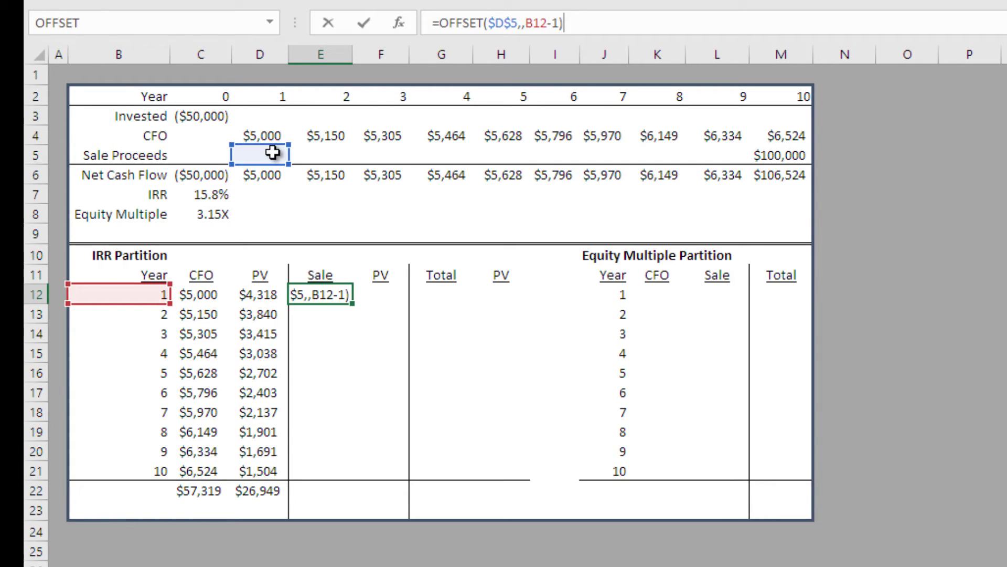
{"action": "key", "text": "Return"}
{"action": "key", "text": "Up"}
Copy the E12 Sale formula into E13:E21, showing $0 through year 9 and $100,000 in year 10.
{"action": "key", "text": "ctrl+c"}
{"action": "key", "text": "Down"}
{"action": "key", "text": "shift+Down"}
{"action": "key", "text": "shift+Down"}
{"action": "key", "text": "shift+Down"}
{"action": "key", "text": "shift+Down"}
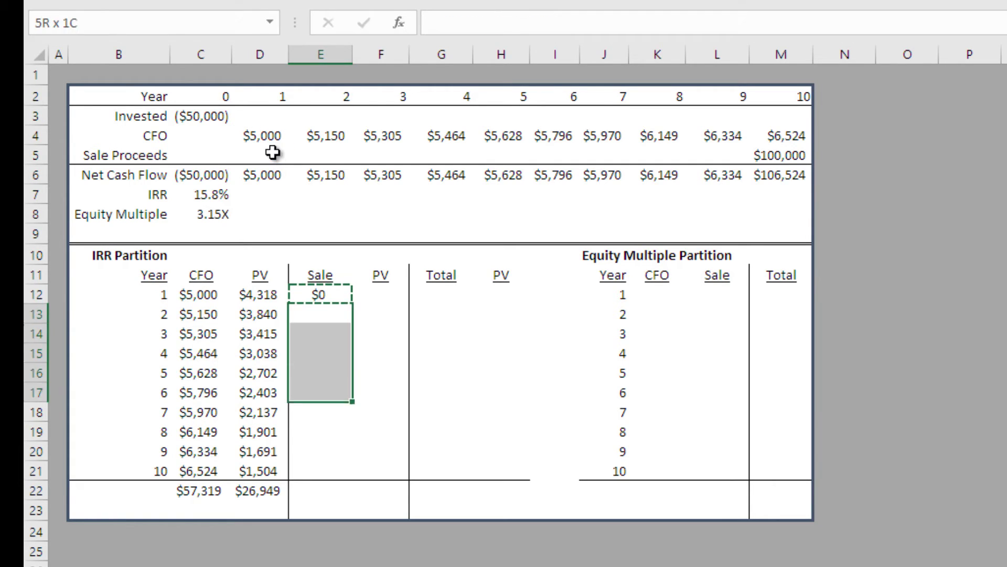
{"action": "key", "text": "shift+Down"}
{"action": "key", "text": "shift+Down"}
{"action": "key", "text": "shift+Down"}
{"action": "key", "text": "shift+Down"}
{"action": "key", "text": "Return"}
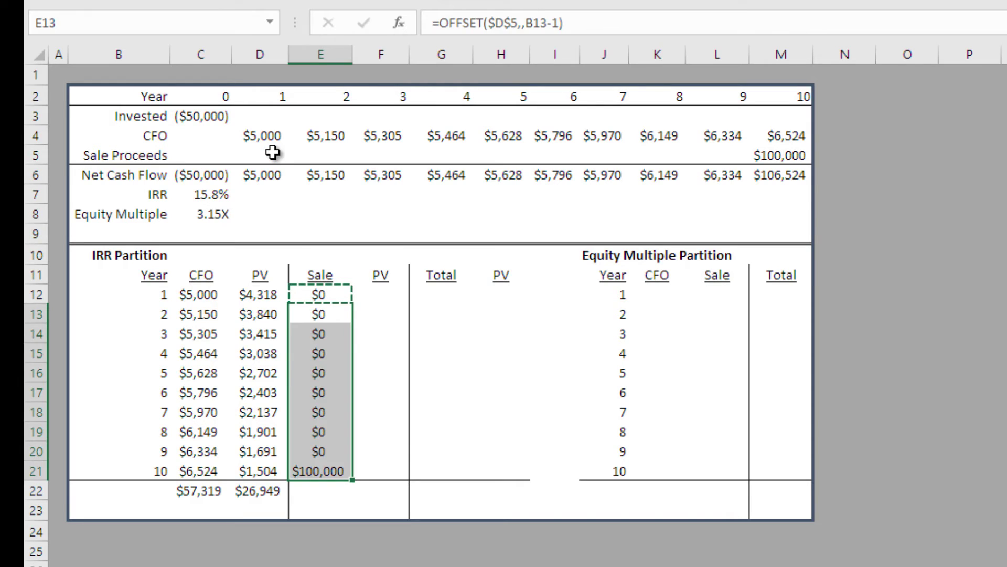
Total the ten Sale values in row 22 with AutoSum, giving $100,000.
{"action": "left_click_drag", "start_coordinate": [312, 295], "coordinate": [328, 409]}
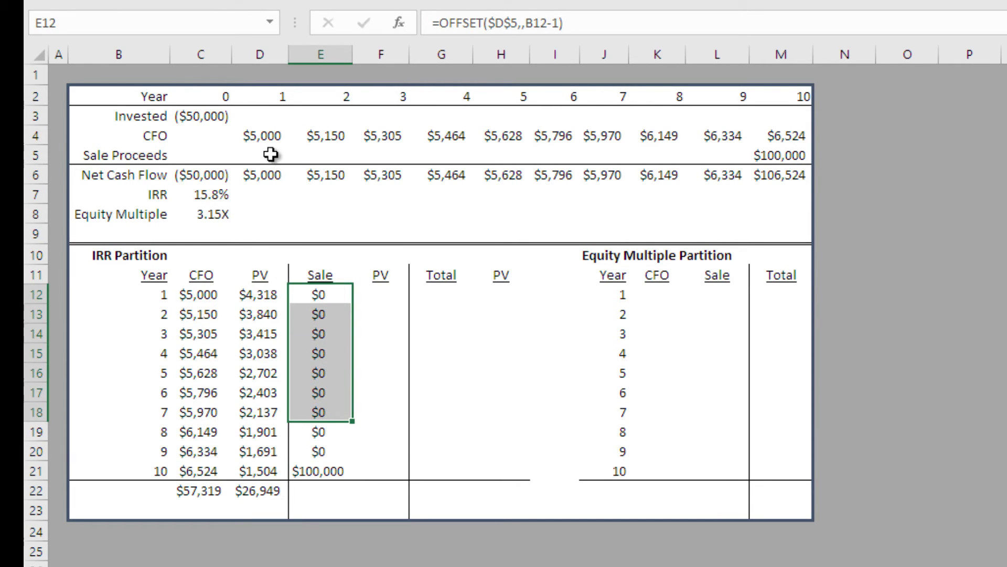
{"action": "left_click_drag", "start_coordinate": [271, 153], "coordinate": [763, 164]}
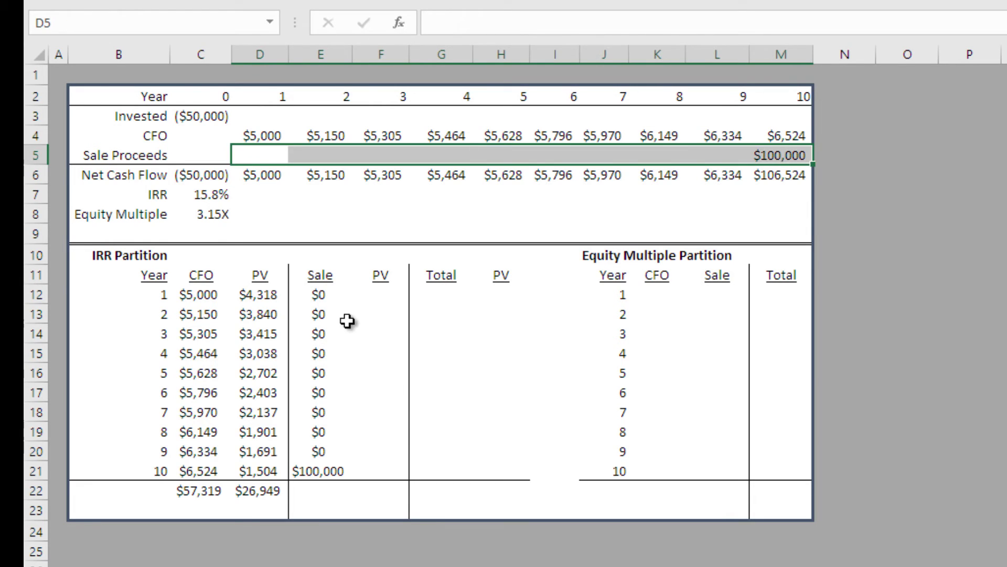
{"action": "left_click_drag", "start_coordinate": [319, 295], "coordinate": [326, 471]}
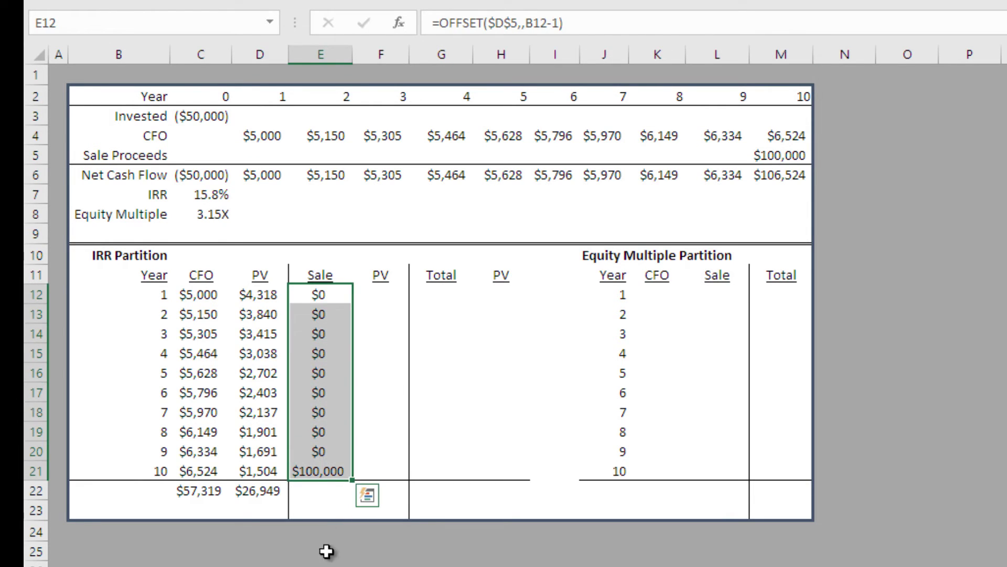
{"action": "left_click", "coordinate": [318, 496]}
{"action": "key", "text": "alt+equal"}
{"action": "key", "text": "Return"}
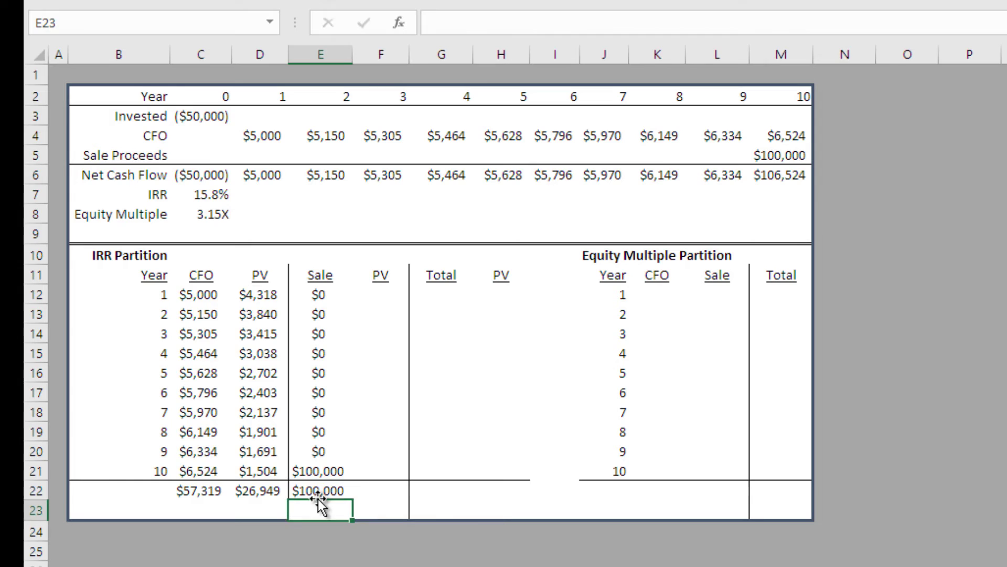
Review the year 1 CFO PV formula in D12 without changing it.
{"action": "key", "text": "Up"}
{"action": "key", "text": "Up"}
{"action": "key", "text": "Up"}
{"action": "key", "text": "Up"}
{"action": "key", "text": "Up"}
{"action": "key", "text": "Up"}
{"action": "key", "text": "Right"}
{"action": "key", "text": "Left"}
{"action": "key", "text": "Up"}
{"action": "key", "text": "Up"}
{"action": "key", "text": "Up"}
{"action": "key", "text": "Up"}
{"action": "key", "text": "Up"}
{"action": "key", "text": "Left"}
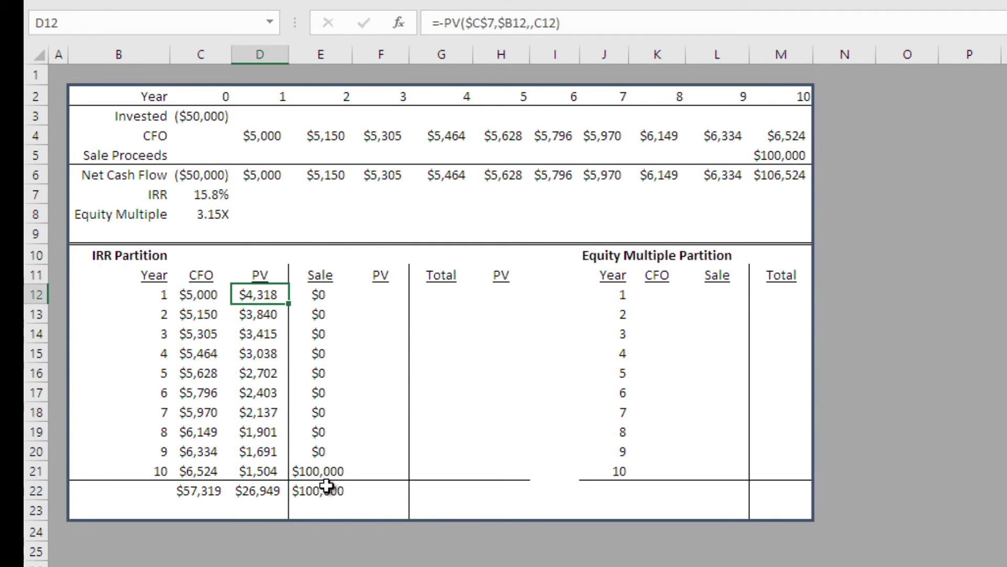
{"action": "left_click", "coordinate": [503, 30]}
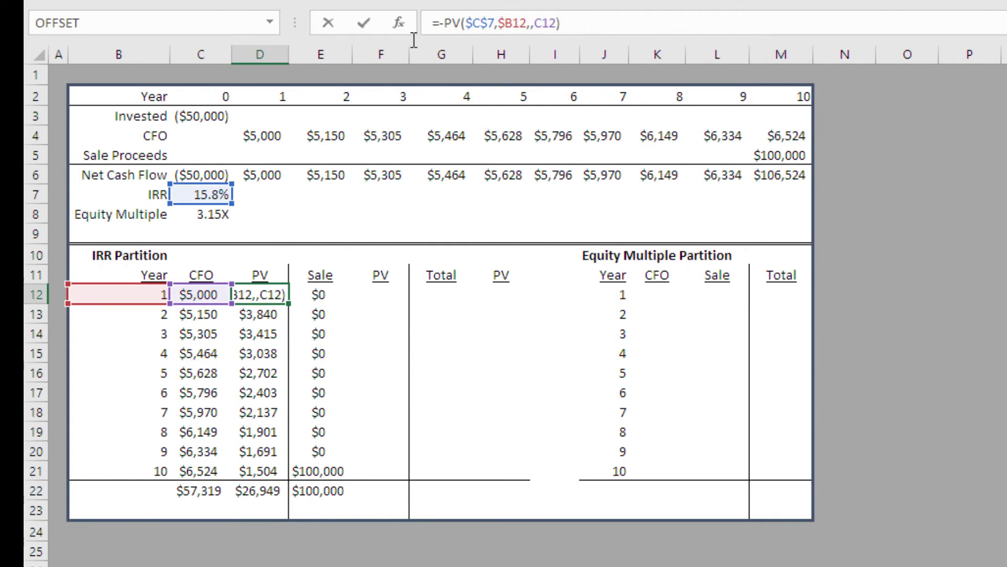
{"action": "key", "text": "shift+Home"}
{"action": "key", "text": "Return"}
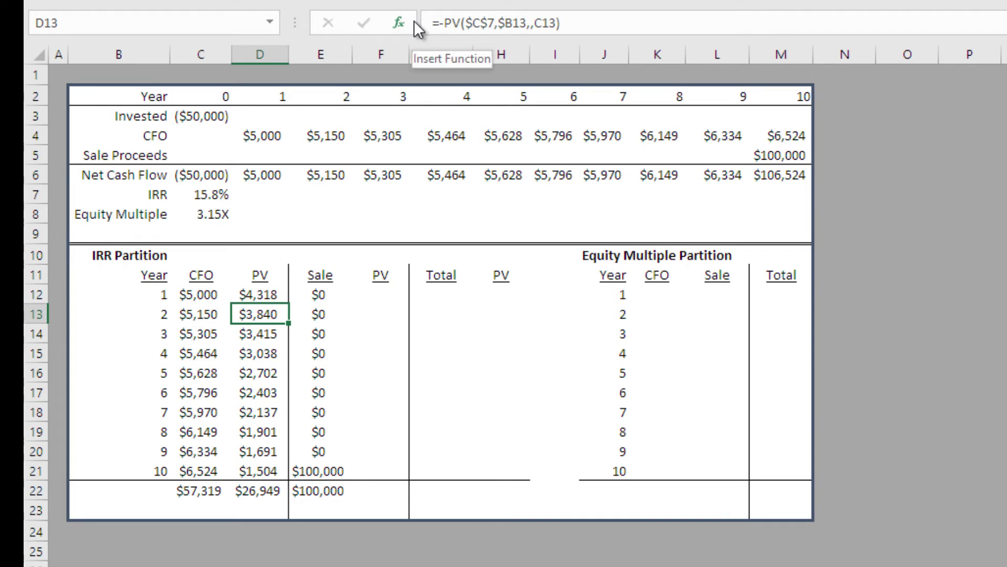
Copy D12's PV formula into F12 and start editing it for the sale amount.
{"action": "key", "text": "Up"}
{"action": "key", "text": "ctrl+c"}
{"action": "key", "text": "Right"}
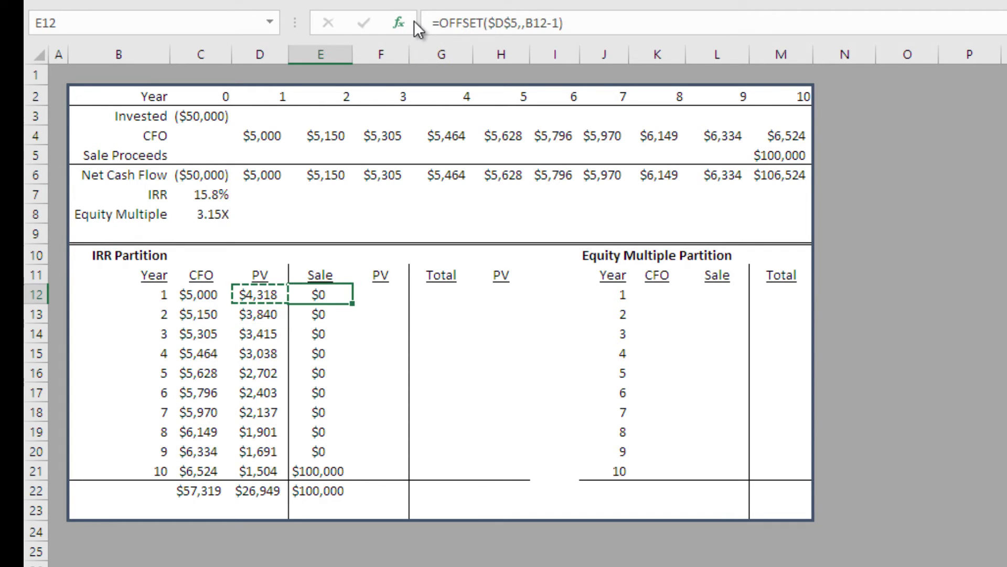
{"action": "key", "text": "Right"}
{"action": "key", "text": "ctrl+v"}
{"action": "key", "text": "Escape"}
{"action": "key", "text": "F2"}
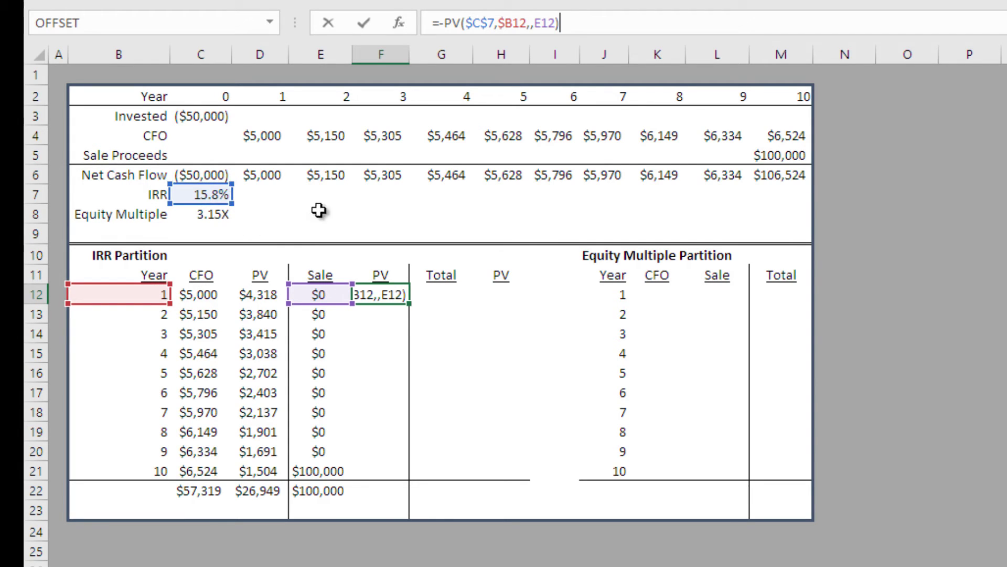
Confirm the year 1 Sale PV formula and fill it down through year 10.
{"action": "key", "text": "Return"}
{"action": "left_click", "coordinate": [378, 298]}
{"action": "key", "text": "ctrl+c"}
{"action": "key", "text": "Down"}
{"action": "key", "text": "shift+Down"}
{"action": "key", "text": "shift+Down"}
{"action": "key", "text": "shift+Down"}
{"action": "key", "text": "shift+Down"}
{"action": "key", "text": "shift+Down"}
{"action": "key", "text": "shift+Down"}
{"action": "key", "text": "shift+Down"}
{"action": "key", "text": "shift+Down"}
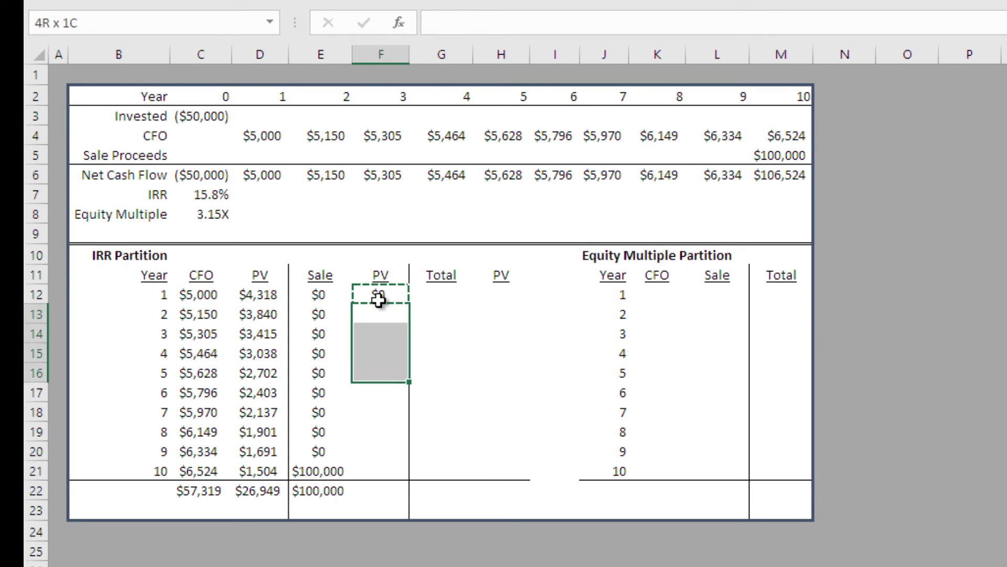
{"action": "key", "text": "ctrl+v"}
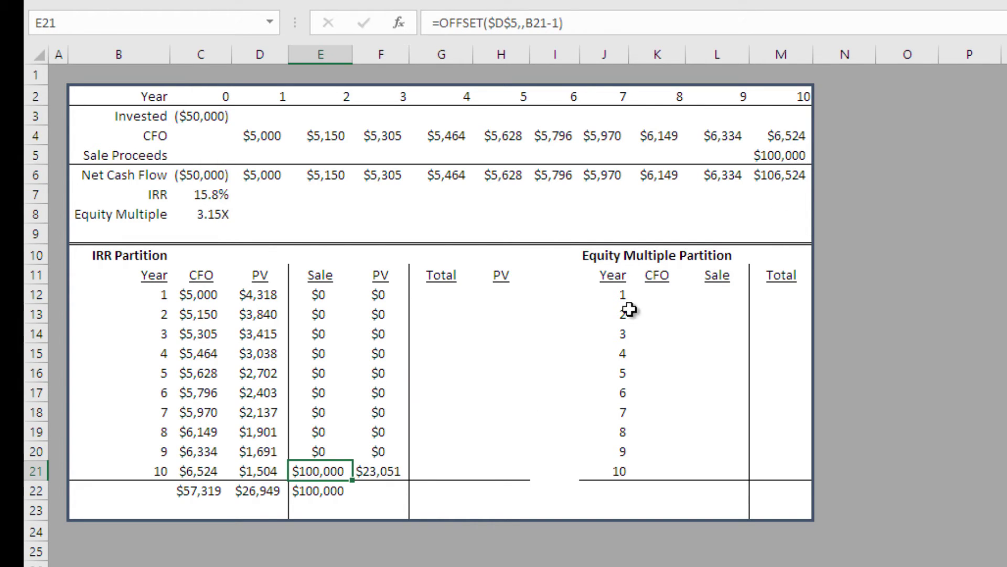
Total the Sale PV column at $23,051 in row 22, then move to G12.
{"action": "left_click", "coordinate": [387, 488]}
{"action": "key", "text": "alt+equal"}
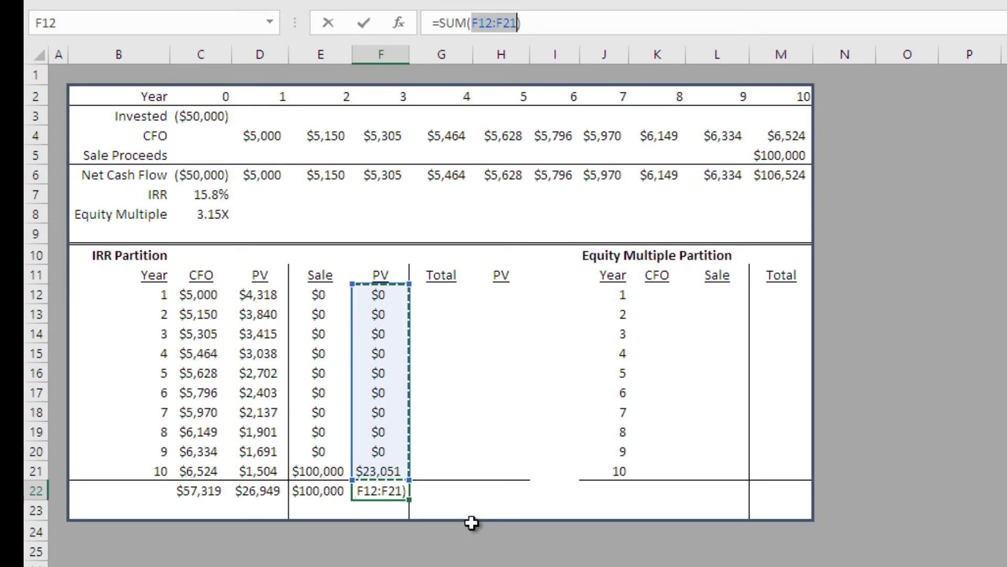
{"action": "key", "text": "Return"}
{"action": "key", "text": "Up"}
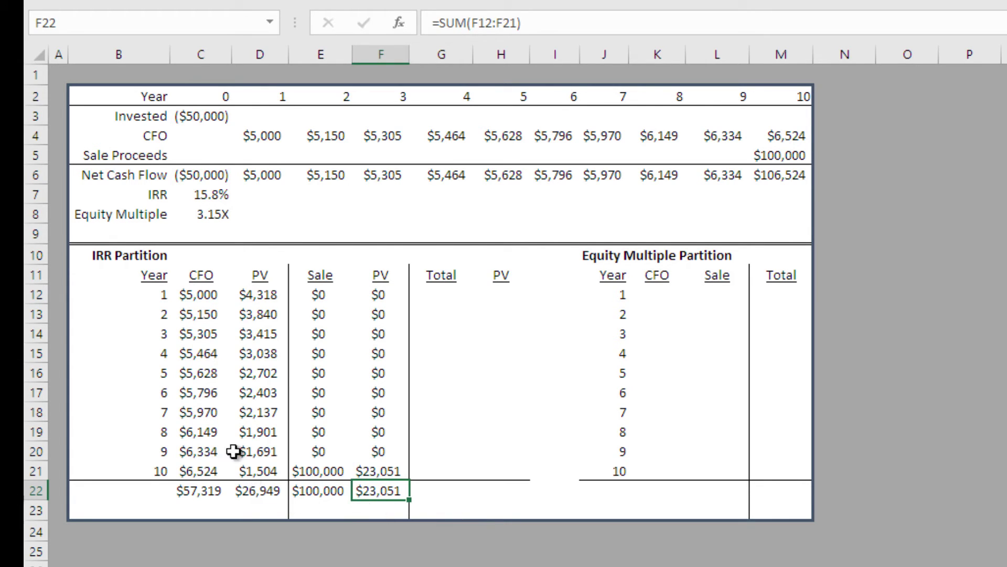
{"action": "left_click", "coordinate": [437, 292]}
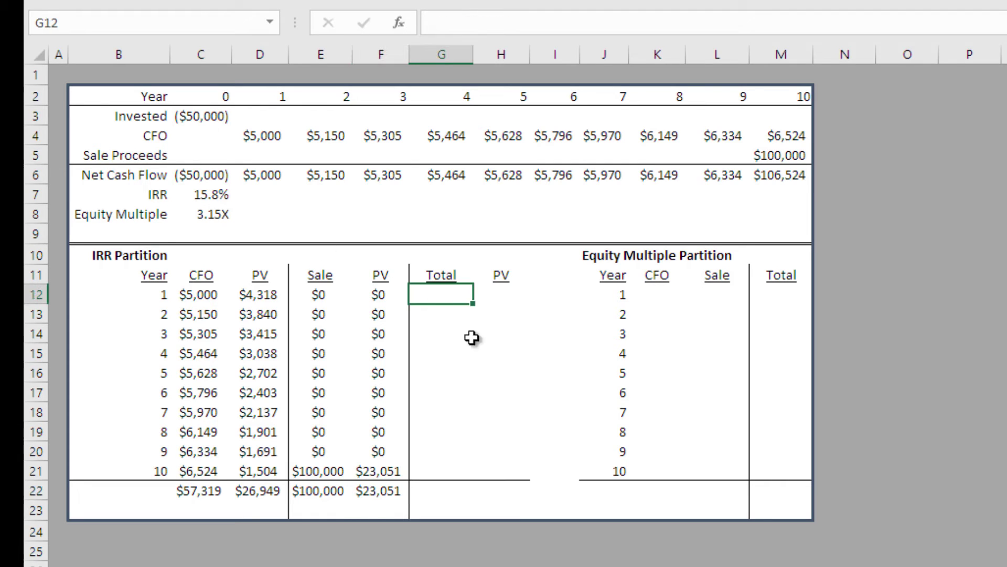
Enter the year 1 total formula =E12+C12 in G12.
{"action": "type", "text": "="}
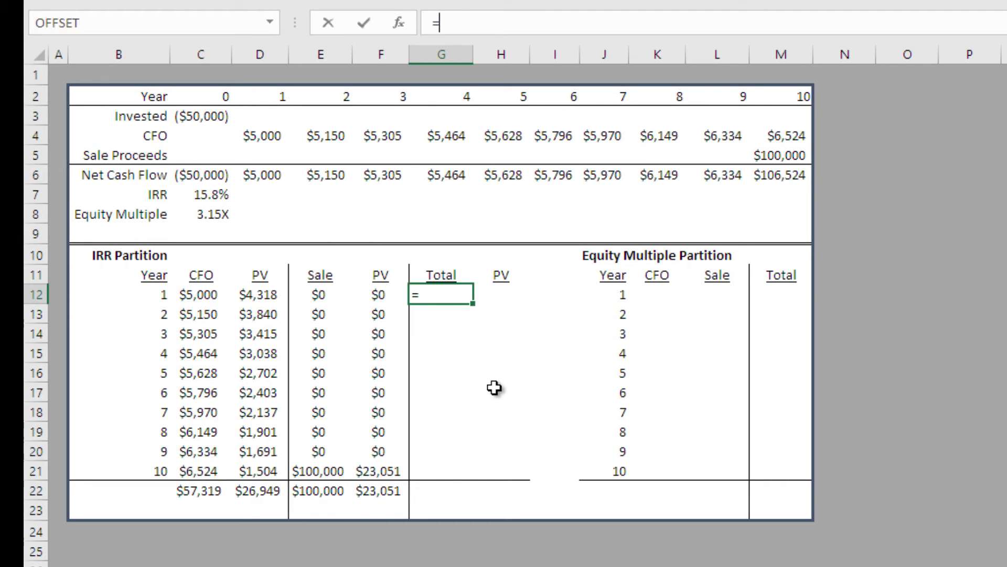
{"action": "key", "text": "Left"}
{"action": "key", "text": "Left"}
{"action": "type", "text": "+"}
{"action": "key", "text": "Left"}
{"action": "key", "text": "Left"}
{"action": "key", "text": "Left"}
{"action": "key", "text": "Left"}
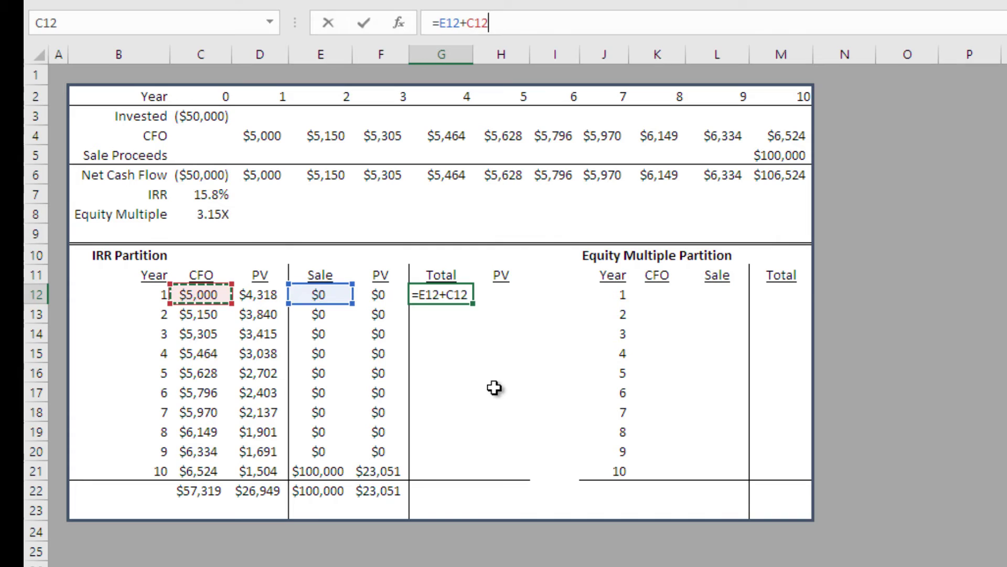
{"action": "key", "text": "Return"}
{"action": "key", "text": "Up"}
Copy the Total formula down through year 10 and sum the column to $157,319.
{"action": "key", "text": "ctrl+c"}
{"action": "key", "text": "Down"}
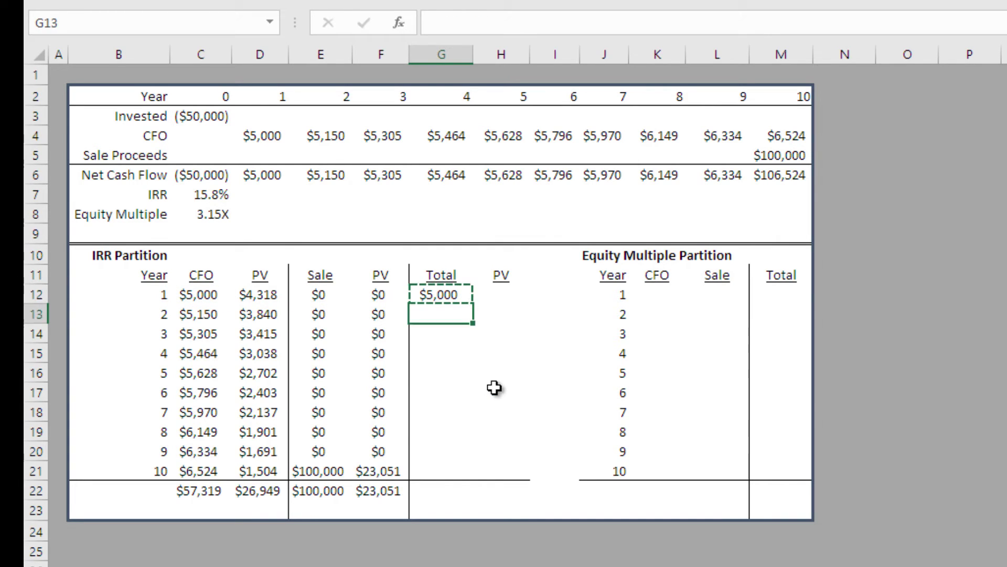
{"action": "key", "text": "shift+Down"}
{"action": "key", "text": "shift+Down"}
{"action": "key", "text": "shift+Down"}
{"action": "key", "text": "shift+Down"}
{"action": "key", "text": "shift+Down"}
{"action": "key", "text": "shift+Down"}
{"action": "key", "text": "shift+Down"}
{"action": "key", "text": "shift+Down"}
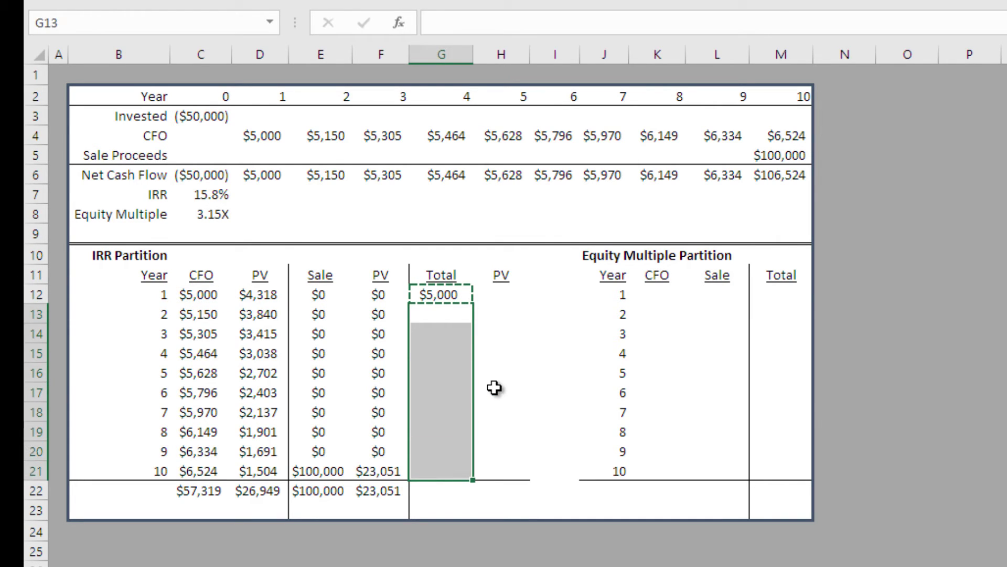
{"action": "key", "text": "ctrl+v"}
{"action": "key", "text": "Escape"}
{"action": "key", "text": "ctrl+Down"}
{"action": "key", "text": "Down"}
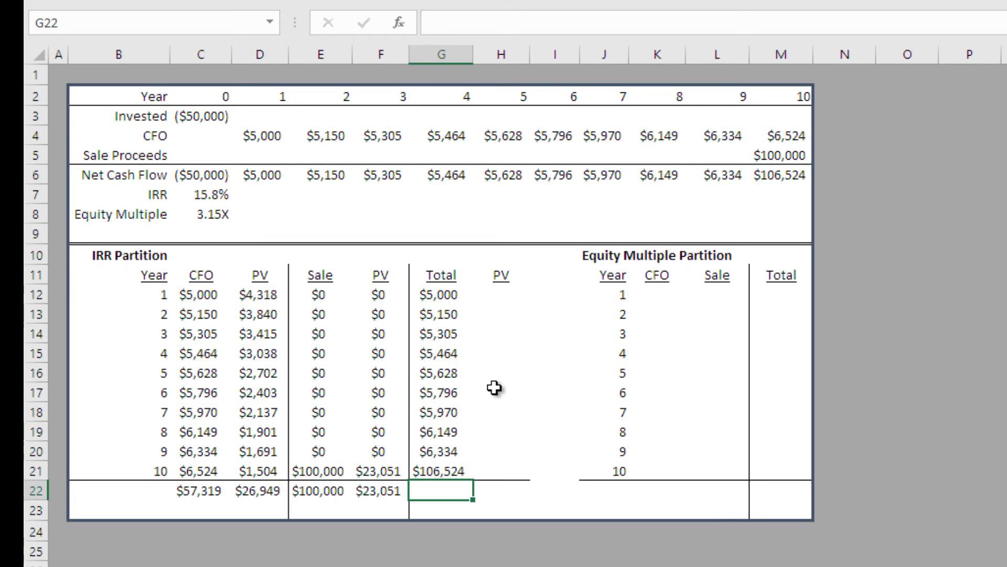
{"action": "key", "text": "alt+equal"}
{"action": "key", "text": "alt+equal"}
Copy the Sale PV formula into H12 to get the year 1 total PV.
{"action": "key", "text": "Right"}
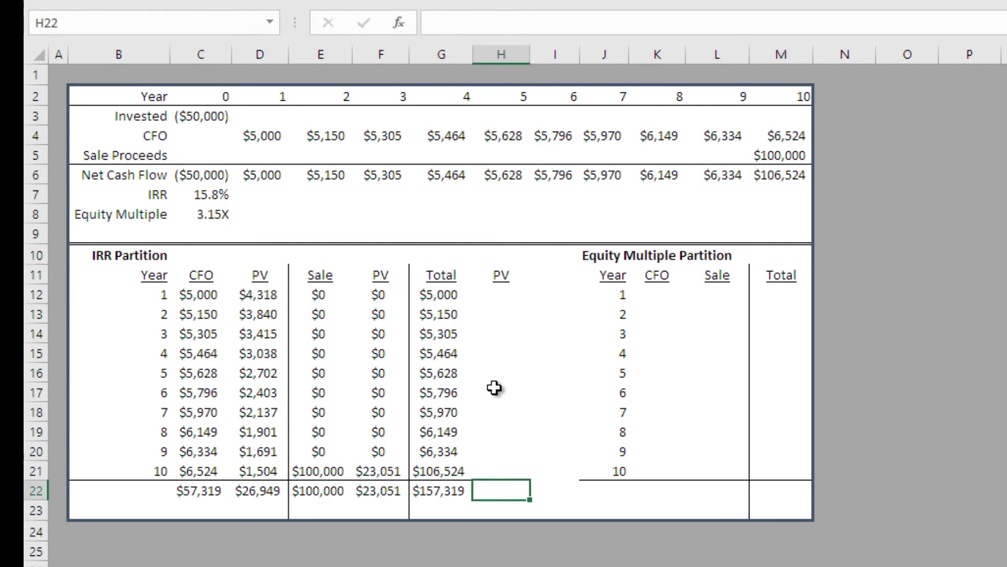
{"action": "key", "text": "Up"}
{"action": "key", "text": "Up"}
{"action": "key", "text": "Up"}
{"action": "key", "text": "Up"}
{"action": "key", "text": "Up"}
{"action": "key", "text": "Up"}
{"action": "key", "text": "Up"}
{"action": "key", "text": "Up"}
{"action": "key", "text": "Up"}
{"action": "key", "text": "Up"}
{"action": "key", "text": "Left"}
{"action": "key", "text": "Left"}
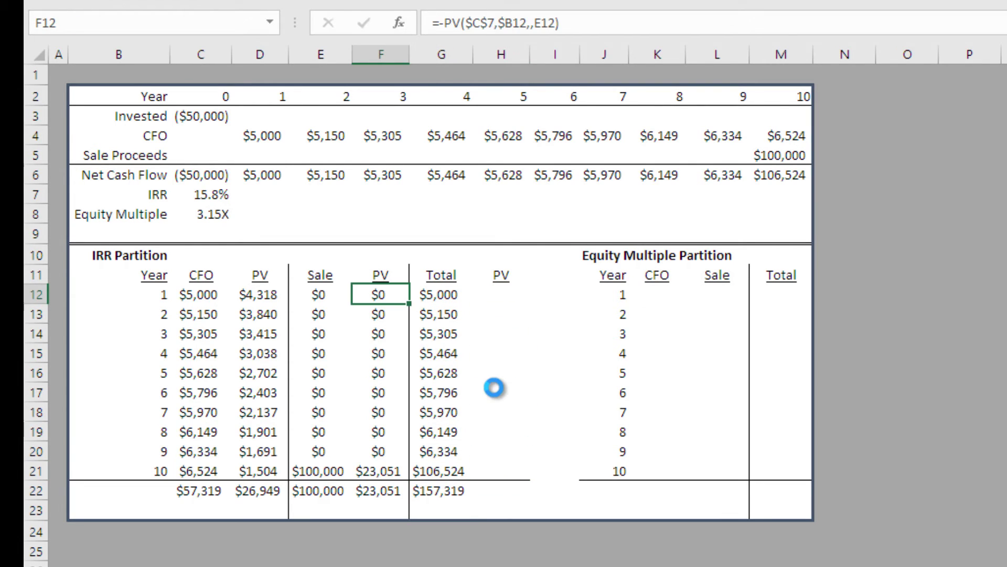
{"action": "key", "text": "ctrl+c"}
{"action": "key", "text": "Right"}
{"action": "key", "text": "Right"}
{"action": "key", "text": "ctrl+v"}
{"action": "key", "text": "Down"}
{"action": "key", "text": "Up"}
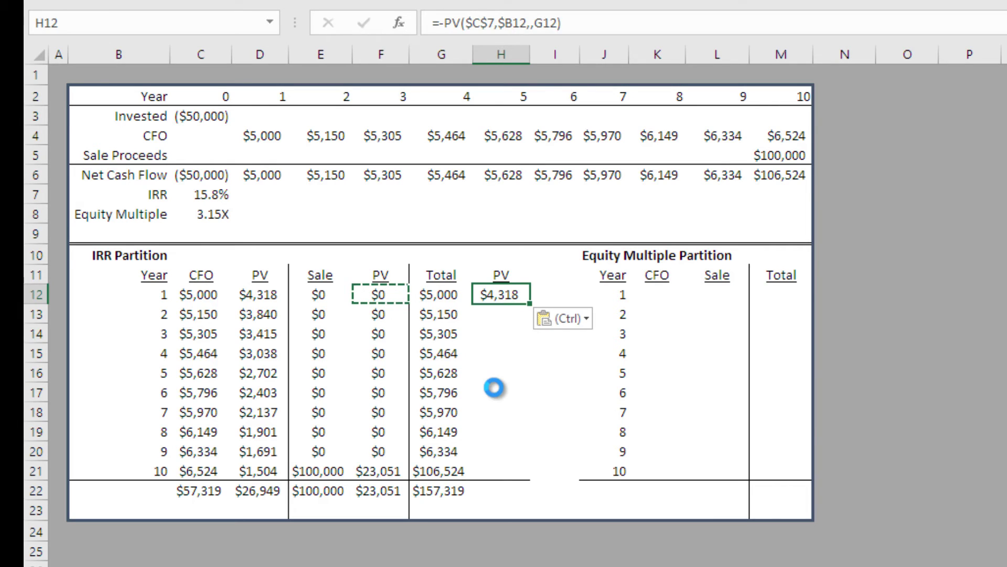
Paste H12's PV formula into years 2–10 as formulas and total the PV column at $50,000.
{"action": "key", "text": "ctrl+c"}
{"action": "key", "text": "Down"}
{"action": "key", "text": "shift+Down"}
{"action": "key", "text": "shift+Down"}
{"action": "key", "text": "shift+Down"}
{"action": "key", "text": "shift+Down"}
{"action": "key", "text": "shift+Down"}
{"action": "key", "text": "shift+Down"}
{"action": "key", "text": "shift+Down"}
{"action": "key", "text": "shift+Down"}
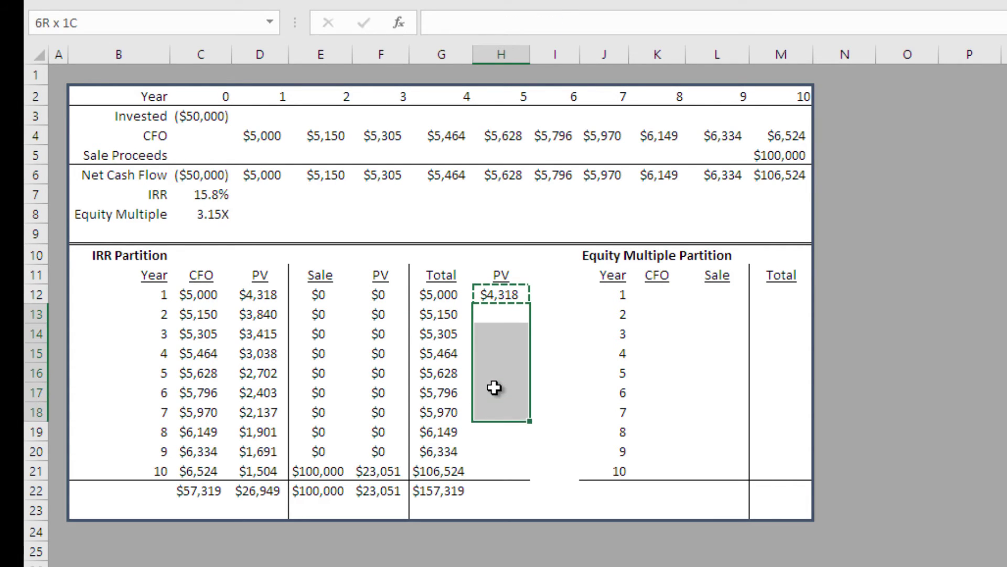
{"action": "key", "text": "alt+h"}
{"action": "key", "text": "v"}
{"action": "key", "text": "f"}
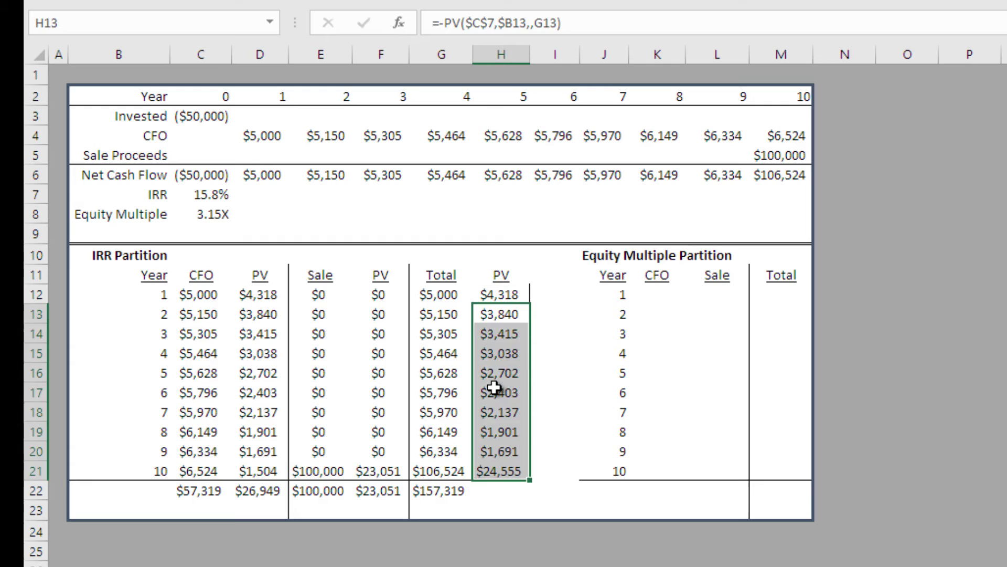
{"action": "left_click", "coordinate": [494, 387]}
{"action": "key", "text": "Down"}
{"action": "key", "text": "Down"}
{"action": "key", "text": "Down"}
{"action": "key", "text": "Down"}
{"action": "key", "text": "Down"}
{"action": "key", "text": "alt+equal"}
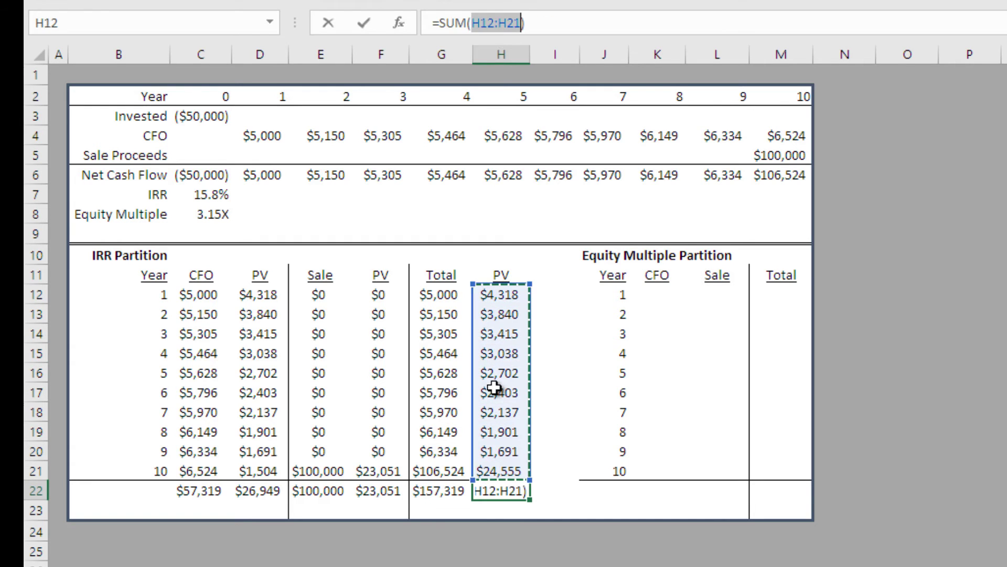
{"action": "key", "text": "Return"}
{"action": "key", "text": "Up"}
{"action": "key", "text": "Up"}
{"action": "key", "text": "Up"}
{"action": "key", "text": "Up"}
{"action": "key", "text": "Up"}
{"action": "key", "text": "Up"}
{"action": "key", "text": "Up"}
{"action": "key", "text": "Up"}
{"action": "key", "text": "Up"}
{"action": "key", "text": "Up"}
{"action": "key", "text": "Up"}
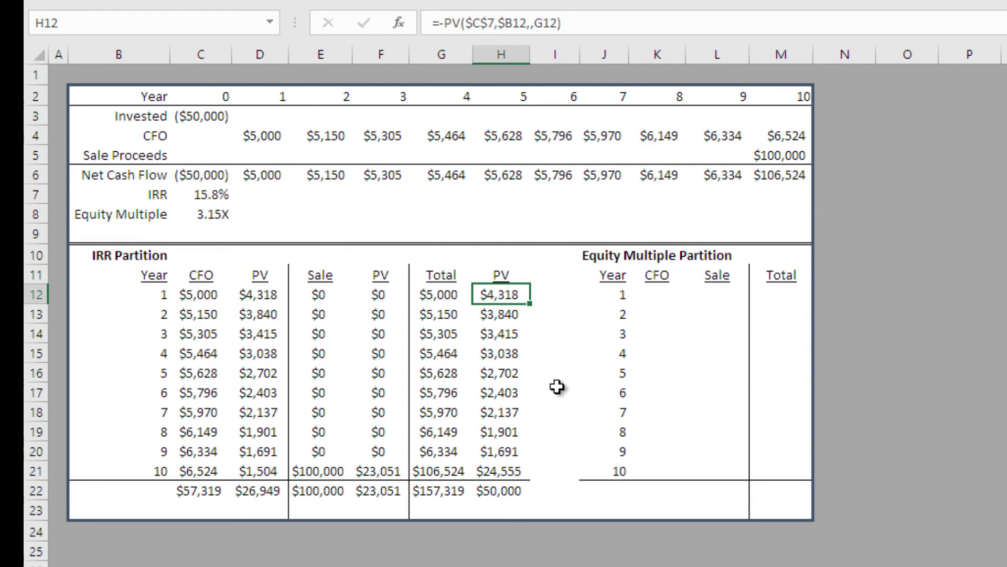
{"action": "left_click", "coordinate": [522, 420]}
{"action": "left_click", "coordinate": [514, 494]}
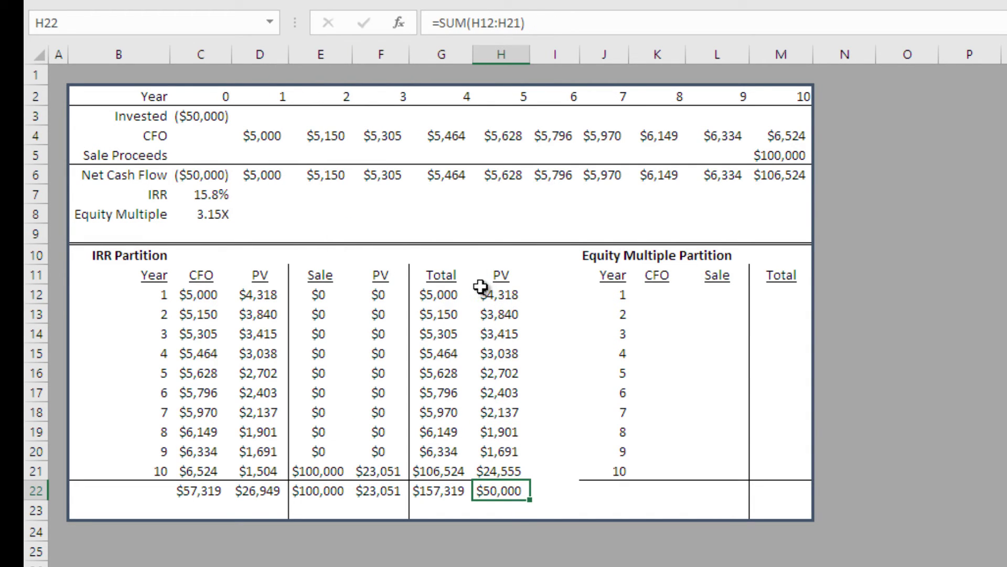
{"action": "left_click_drag", "start_coordinate": [444, 293], "coordinate": [438, 470]}
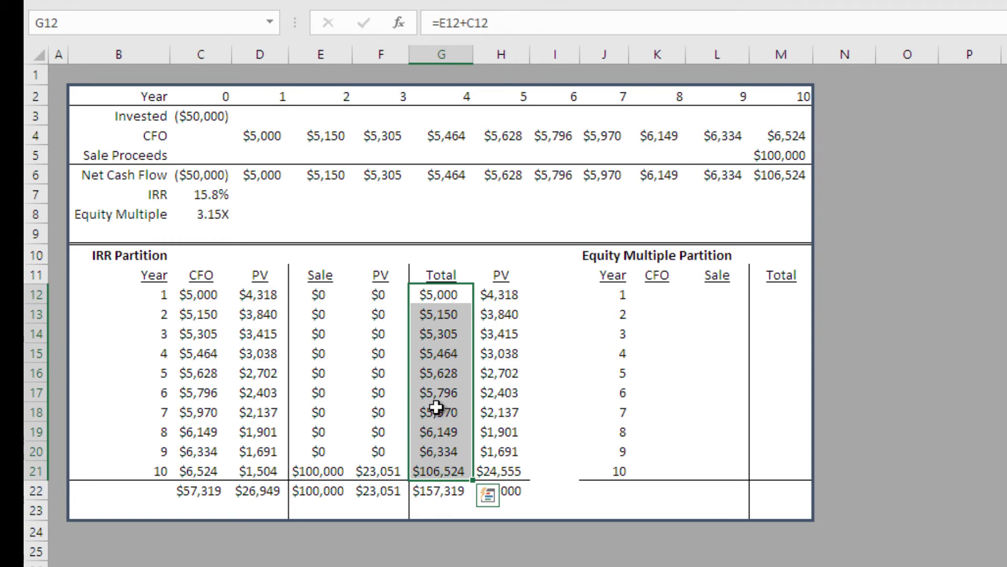
{"action": "left_click", "coordinate": [515, 494]}
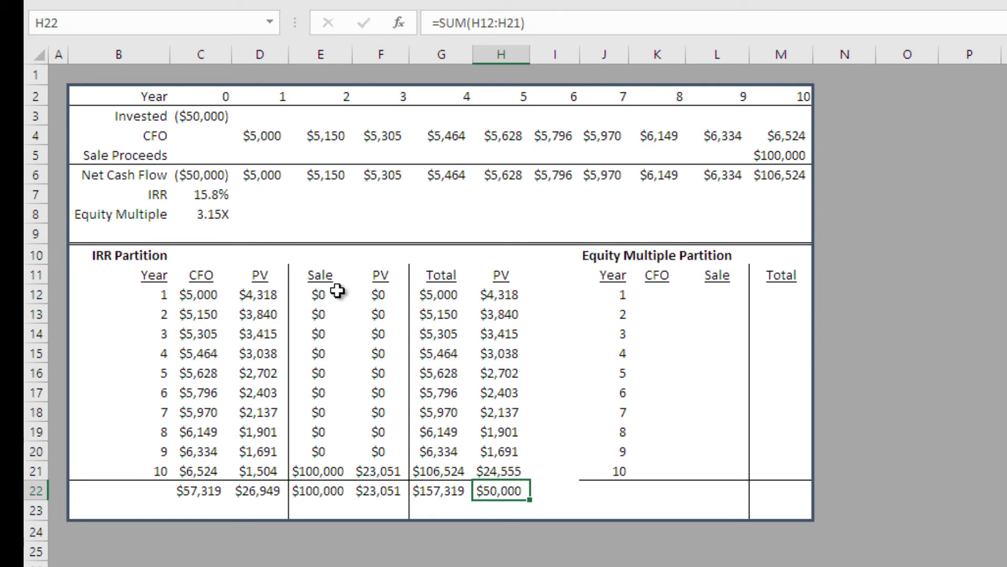
{"action": "left_click", "coordinate": [219, 195]}
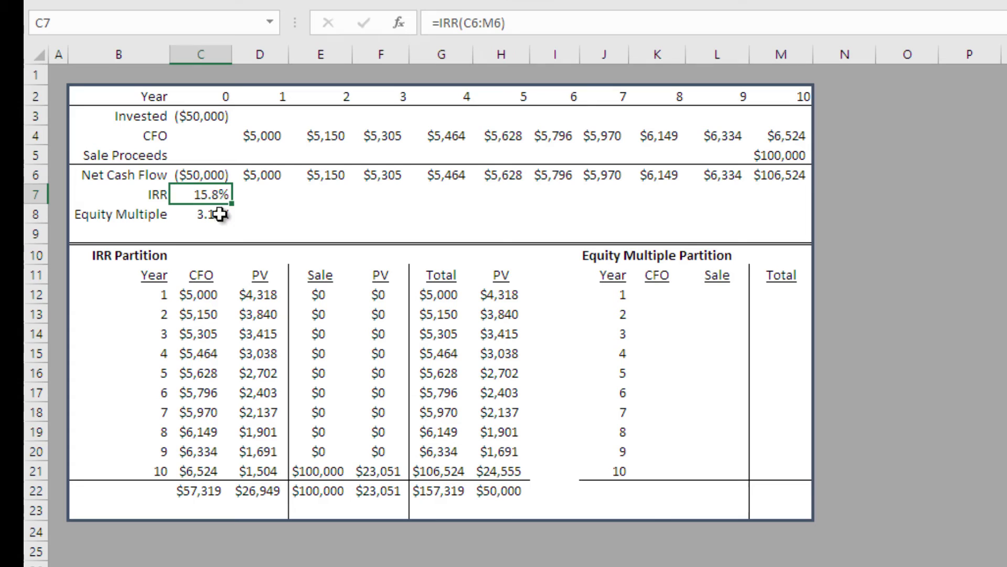
{"action": "left_click", "coordinate": [509, 493]}
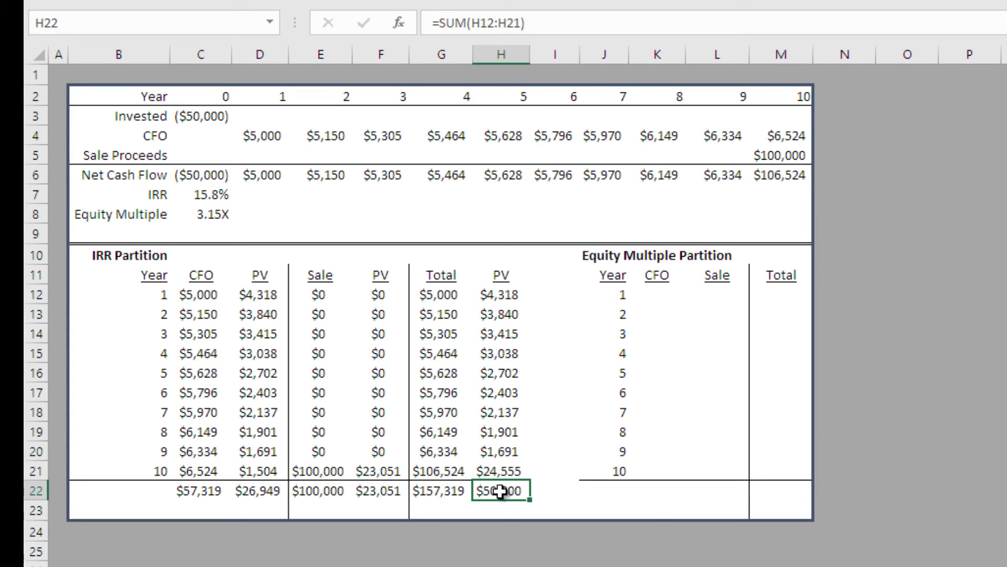
{"action": "left_click", "coordinate": [219, 117]}
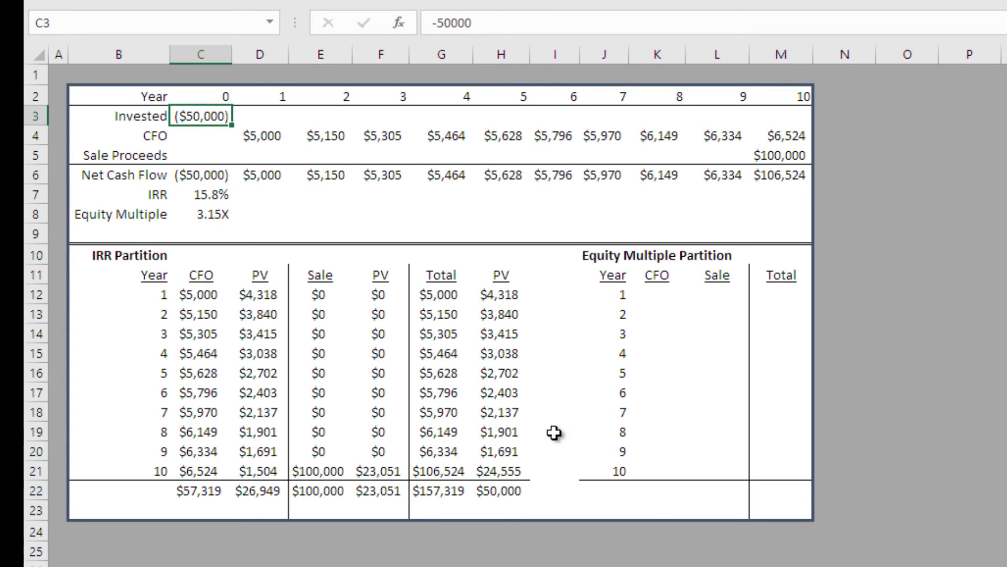
{"action": "left_click", "coordinate": [511, 490]}
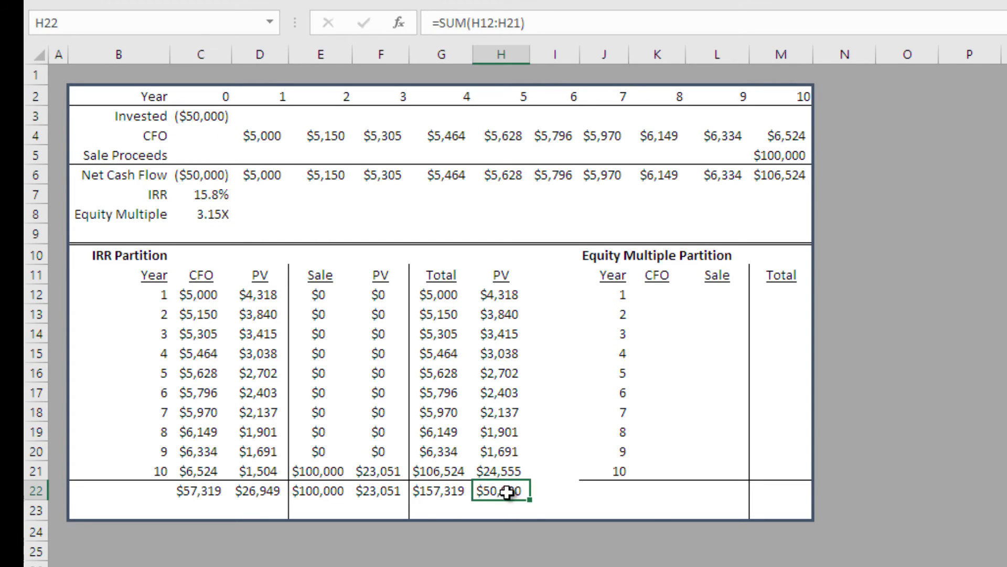
{"action": "left_click", "coordinate": [277, 492]}
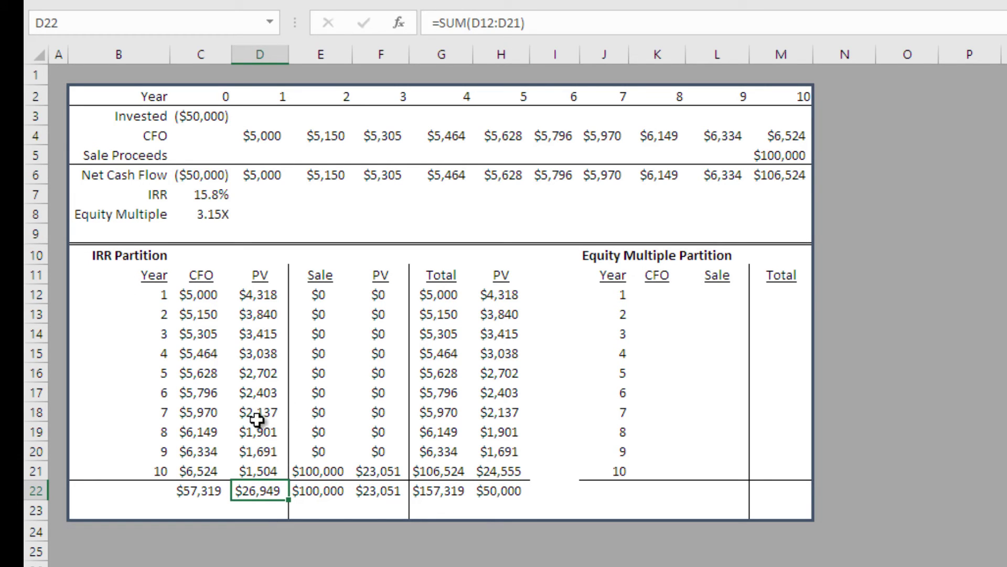
Enter =D22/$H$22 in D23 to show the 54% CFO share.
{"action": "left_click", "coordinate": [261, 504]}
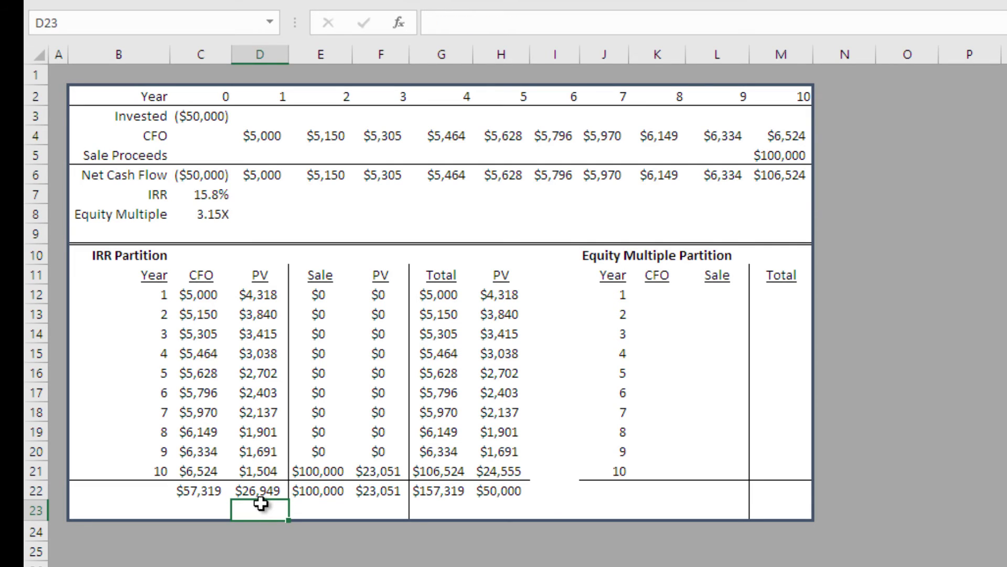
{"action": "type", "text": "="}
{"action": "key", "text": "Up"}
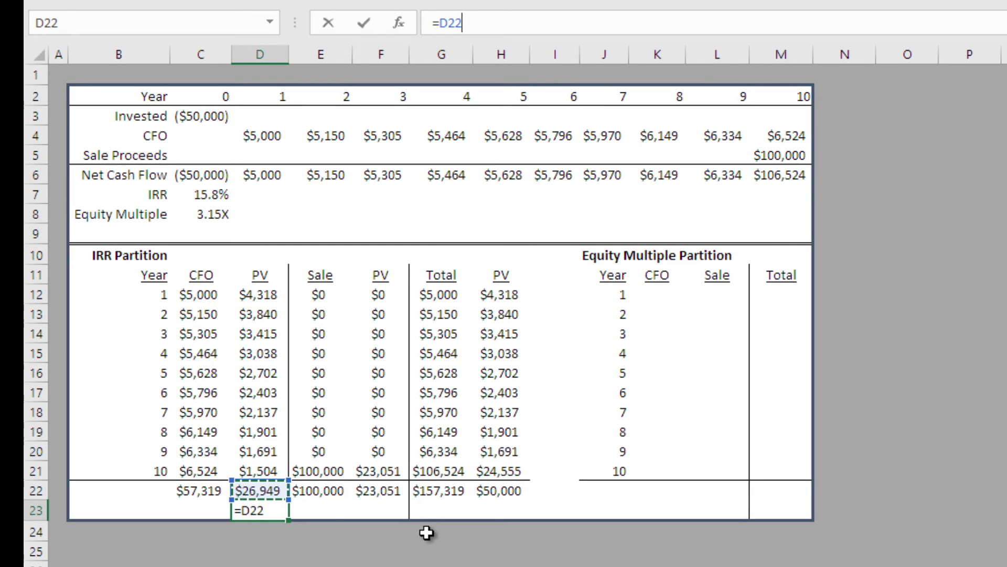
{"action": "type", "text": "/"}
{"action": "key", "text": "Up"}
{"action": "key", "text": "Right"}
{"action": "key", "text": "Right"}
{"action": "key", "text": "Right"}
{"action": "key", "text": "Right"}
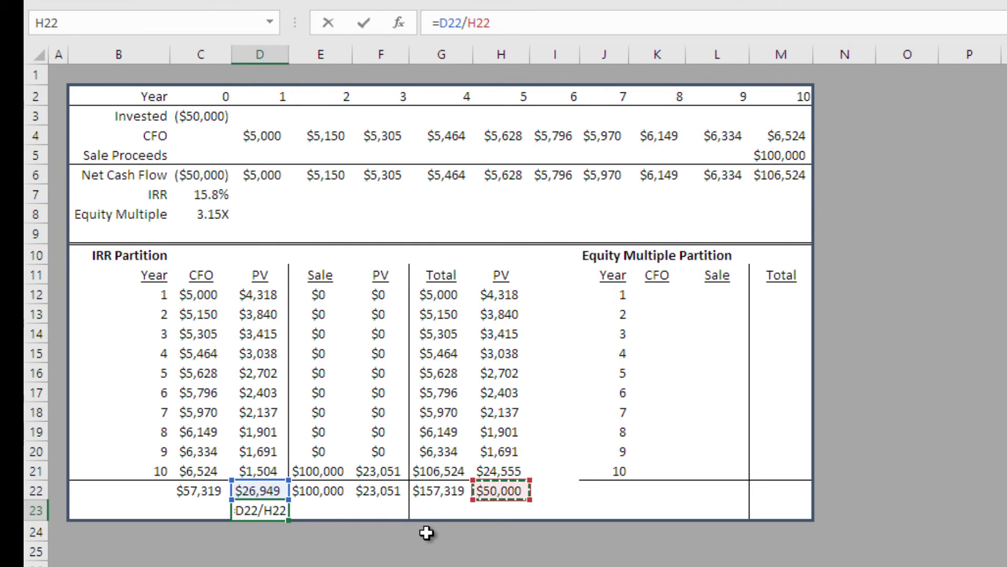
{"action": "key", "text": "F4"}
{"action": "key", "text": "Return"}
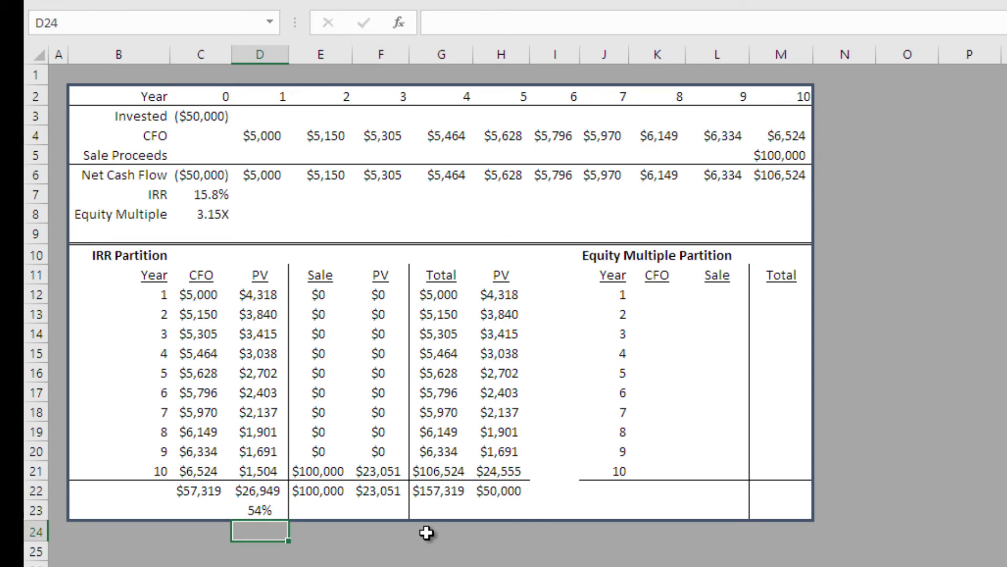
{"action": "key", "text": "Up"}
Copy the share formula into F23 and verify the 46% sale share.
{"action": "key", "text": "ctrl+c"}
{"action": "key", "text": "Right"}
{"action": "key", "text": "Right"}
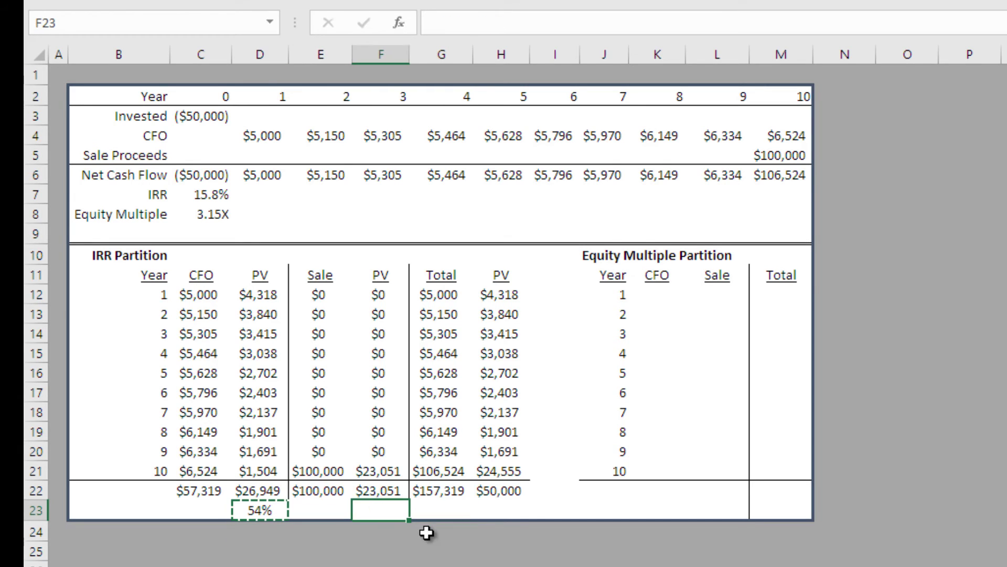
{"action": "key", "text": "ctrl+v"}
{"action": "key", "text": "Escape"}
{"action": "key", "text": "Left"}
{"action": "key", "text": "Left"}
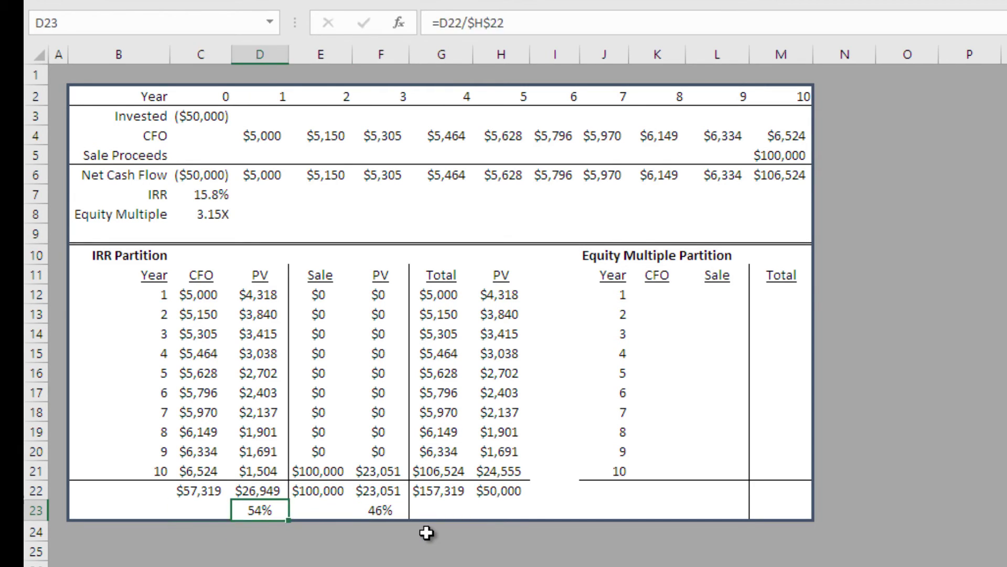
{"action": "key", "text": "Right"}
{"action": "key", "text": "Right"}
{"action": "key", "text": "F2"}
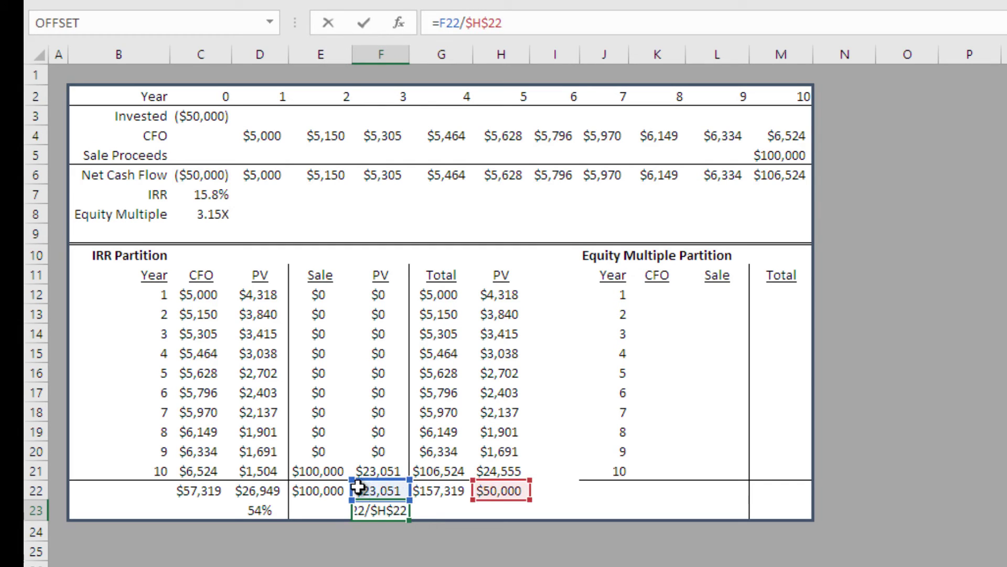
{"action": "key", "text": "Return"}
{"action": "key", "text": "Up"}
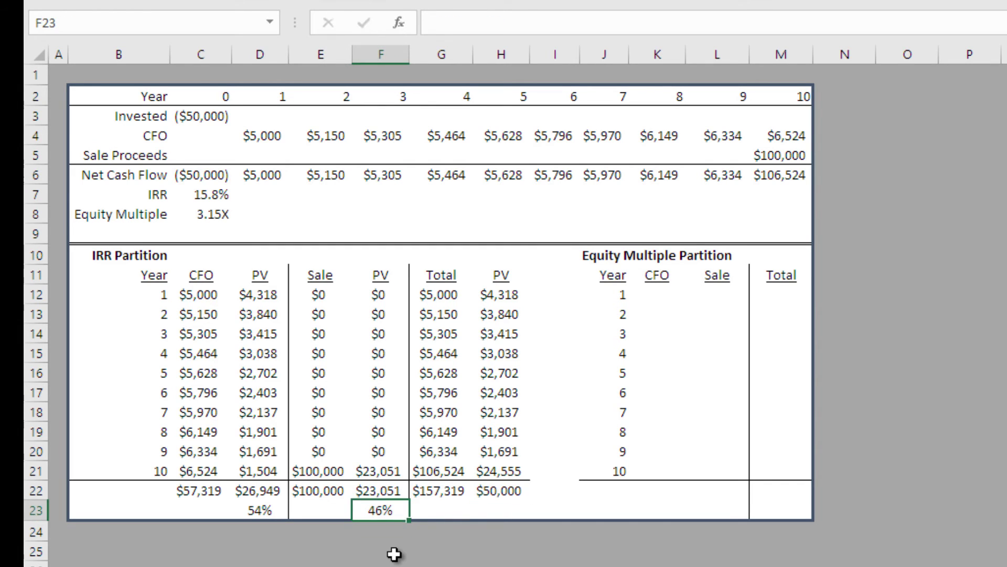
{"action": "key", "text": "Left"}
{"action": "key", "text": "Left"}
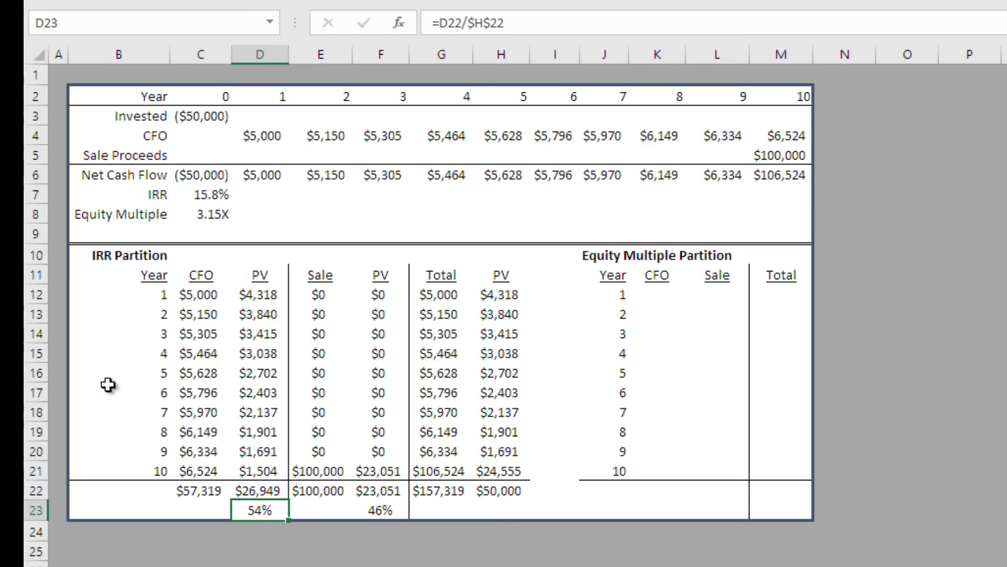
Review the IRR formula in C7, the yearly CFO and PV values, and the 46% cell.
{"action": "left_click", "coordinate": [216, 193]}
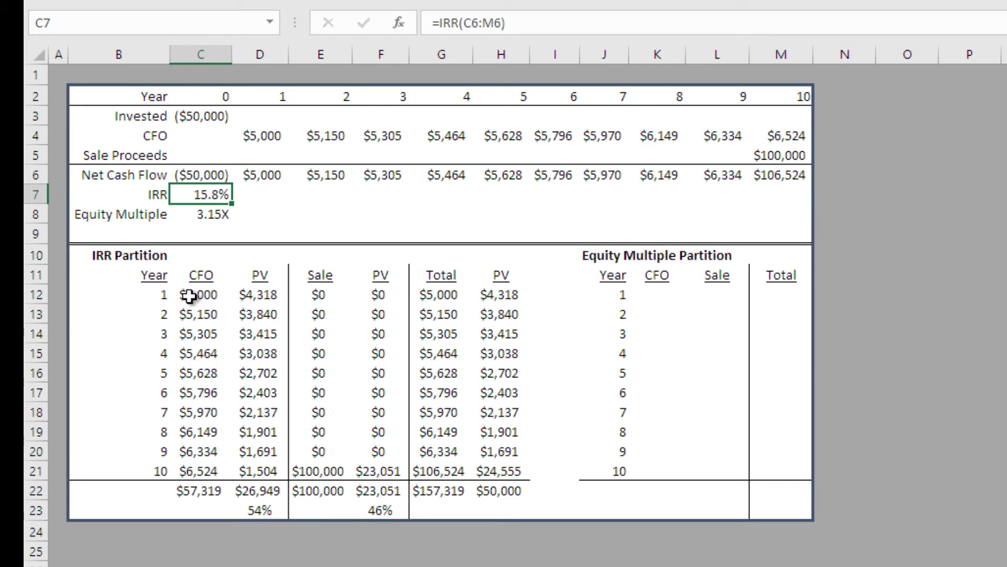
{"action": "left_click_drag", "start_coordinate": [188, 296], "coordinate": [241, 474]}
{"action": "left_click", "coordinate": [375, 507]}
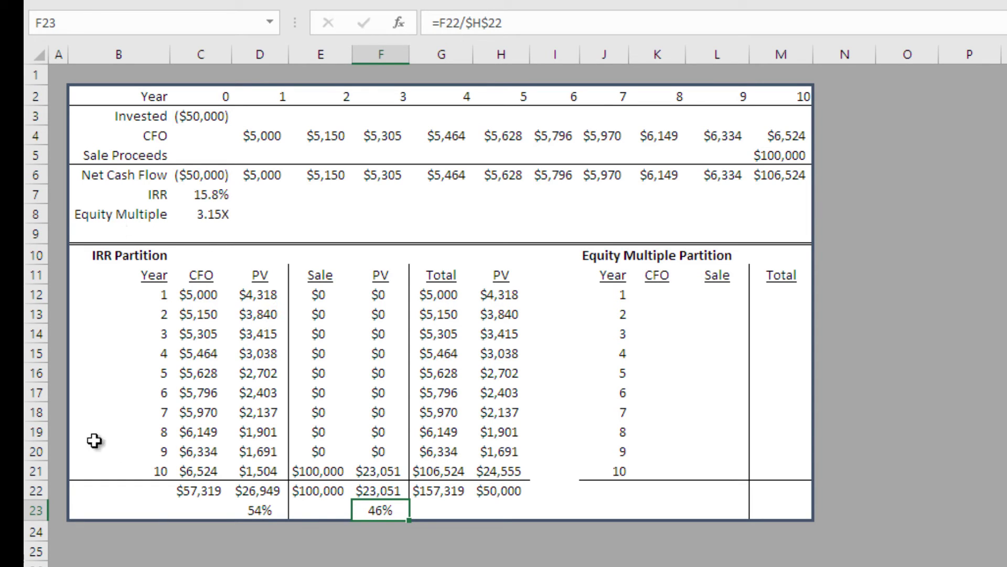
{"action": "left_click", "coordinate": [772, 154]}
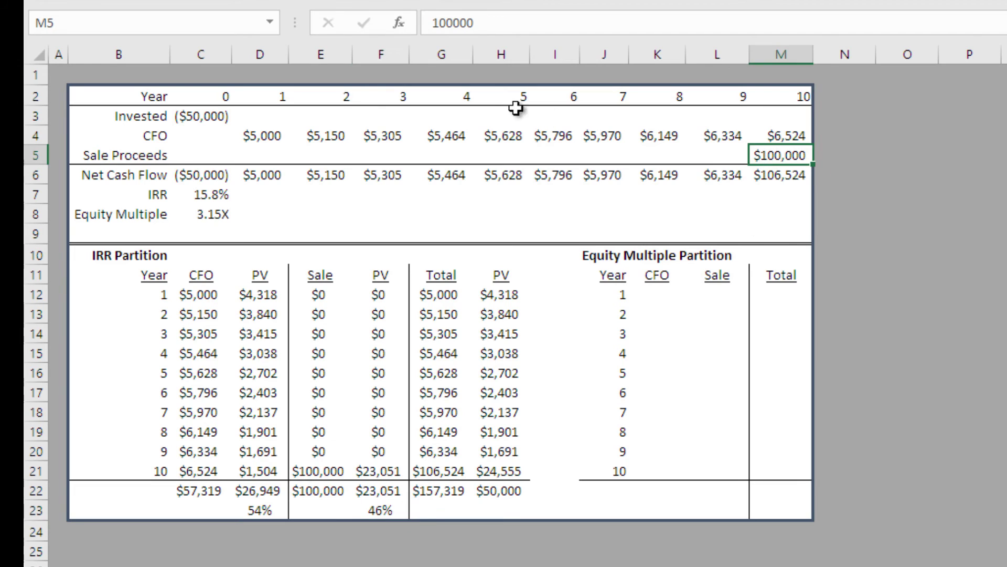
{"action": "left_click_drag", "start_coordinate": [490, 23], "coordinate": [414, 22]}
{"action": "type", "text": "75000"}
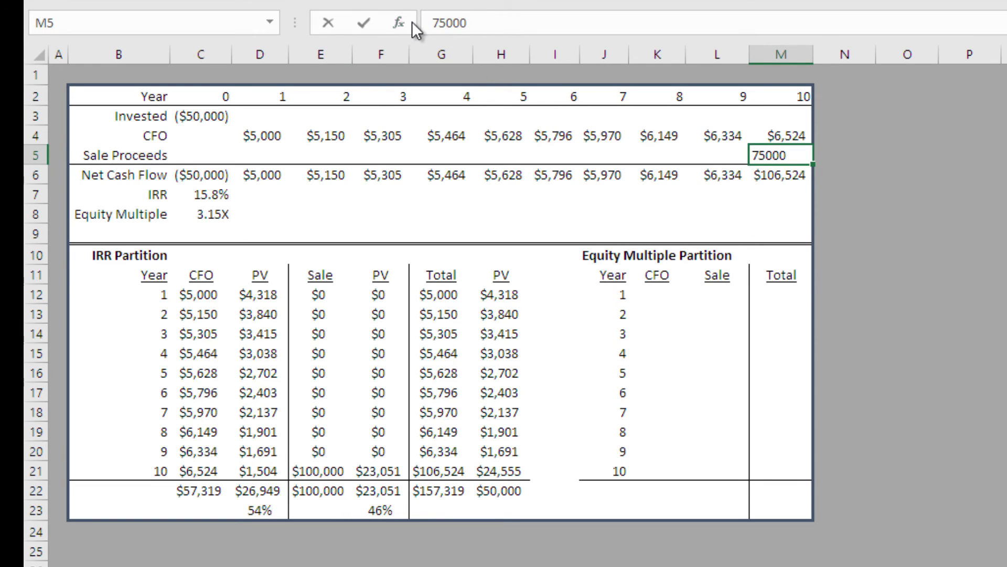
{"action": "key", "text": "Return"}
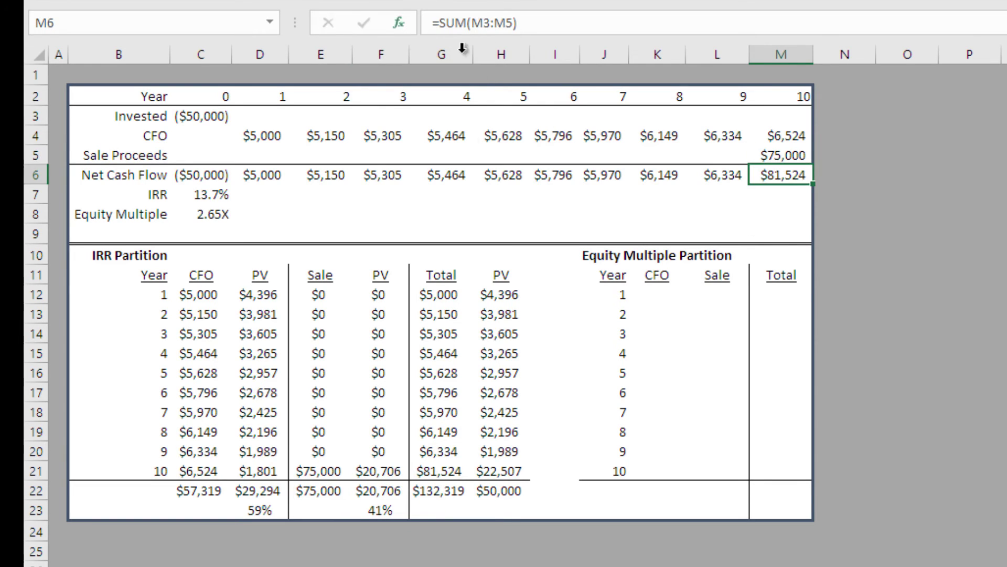
{"action": "left_click", "coordinate": [162, 288]}
{"action": "left_click_drag", "start_coordinate": [163, 288], "coordinate": [263, 511]}
{"action": "left_click", "coordinate": [263, 510]}
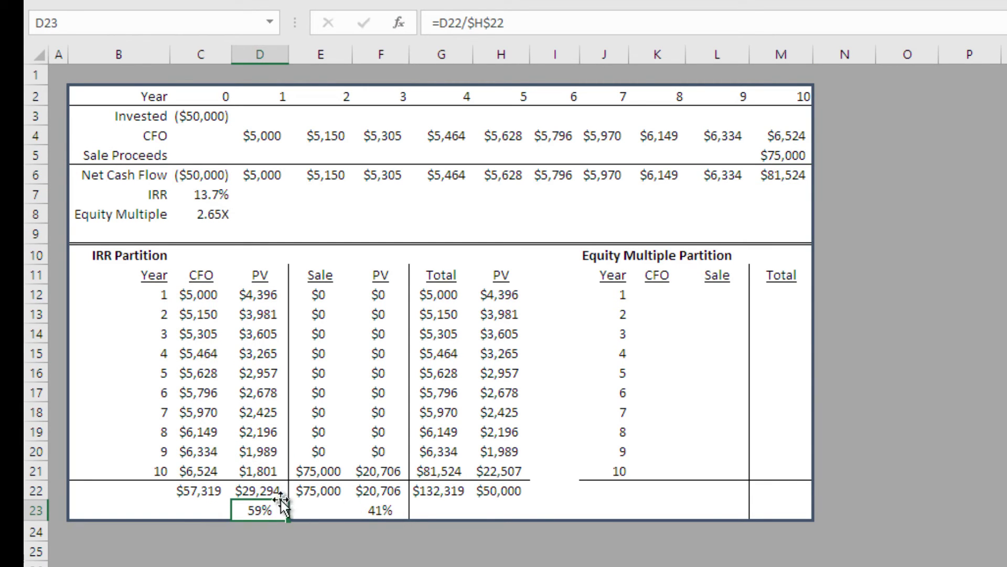
{"action": "left_click_drag", "start_coordinate": [144, 275], "coordinate": [273, 512]}
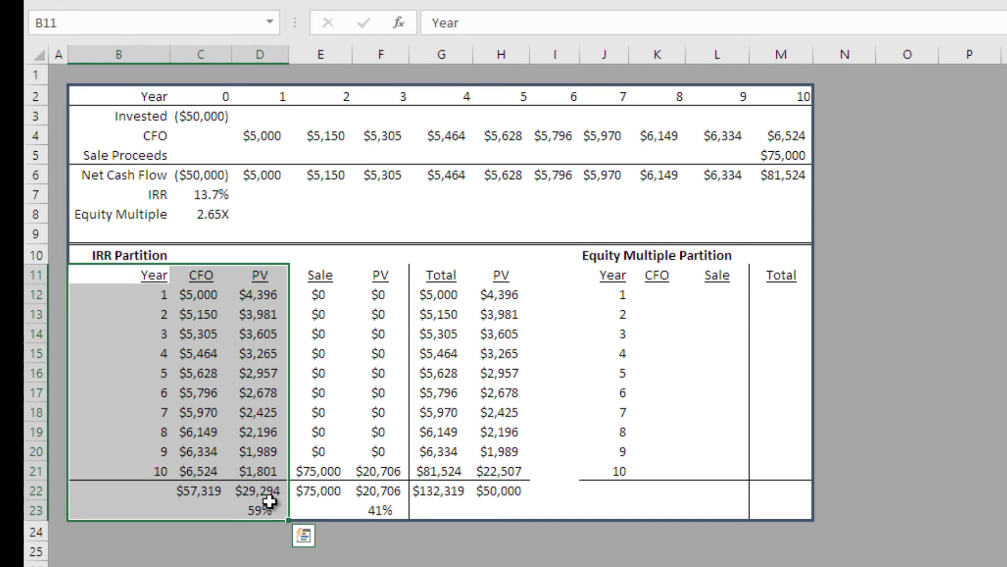
{"action": "left_click", "coordinate": [381, 528]}
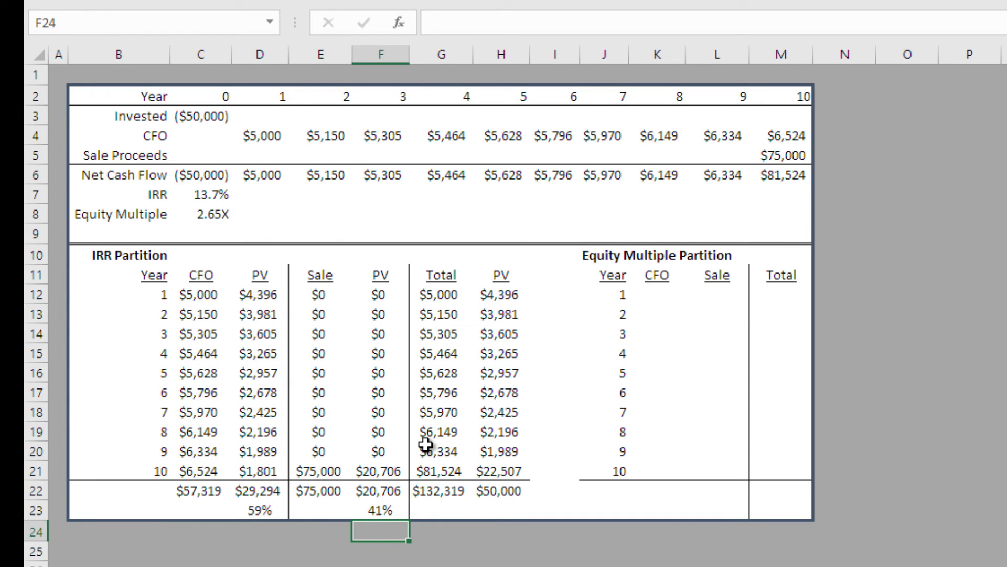
{"action": "key", "text": "ctrl+z"}
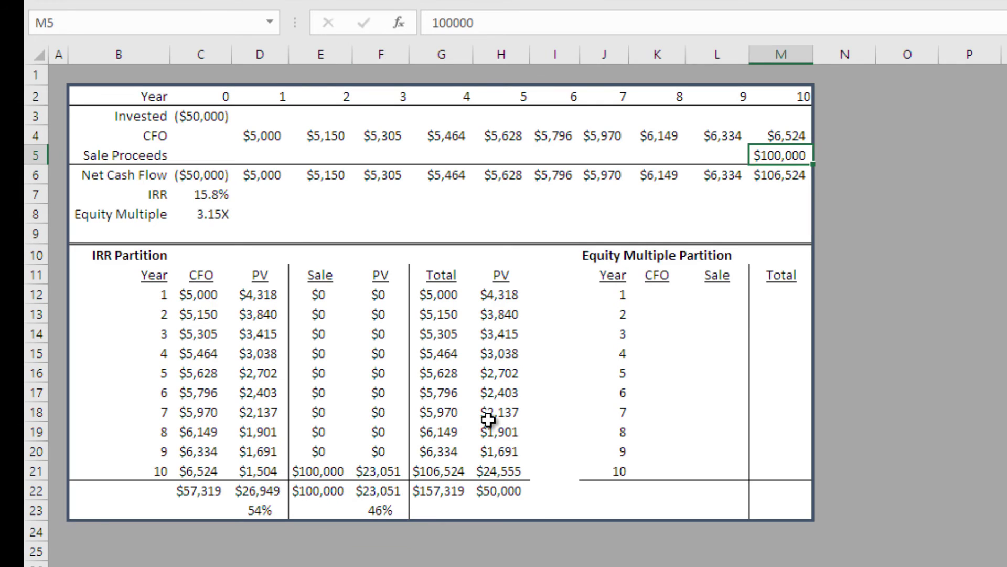
Link K12 to the year 1 CFO with =C12 and fill it down through year 10.
{"action": "left_click", "coordinate": [665, 291]}
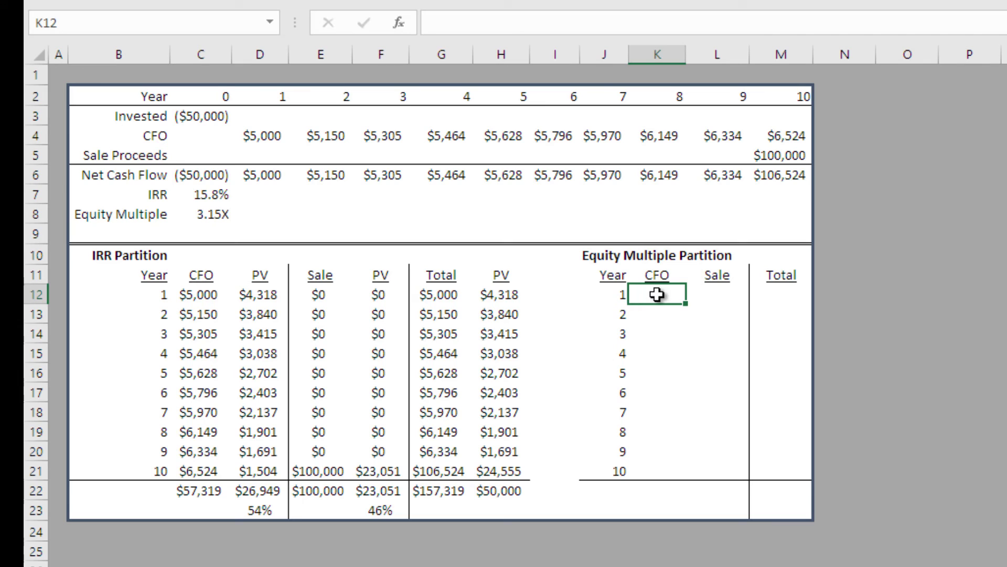
{"action": "type", "text": "="}
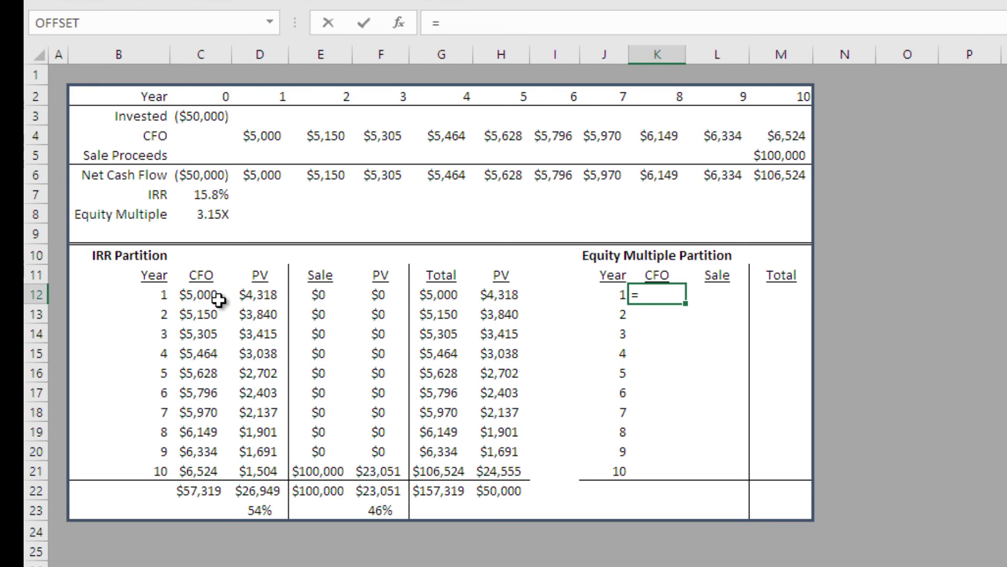
{"action": "left_click", "coordinate": [211, 294]}
{"action": "key", "text": "Return"}
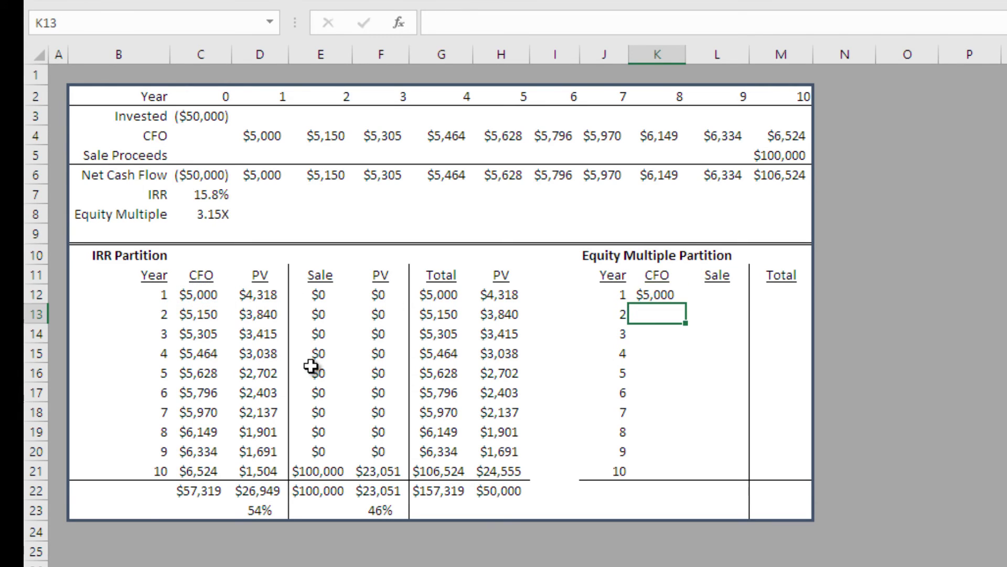
{"action": "key", "text": "Up"}
{"action": "key", "text": "ctrl+c"}
{"action": "key", "text": "Down"}
{"action": "key", "text": "shift+Down"}
{"action": "key", "text": "shift+Down"}
{"action": "key", "text": "shift+Down"}
{"action": "key", "text": "shift+Down"}
{"action": "key", "text": "shift+Down"}
{"action": "key", "text": "shift+Down"}
{"action": "key", "text": "shift+Down"}
{"action": "key", "text": "shift+Down"}
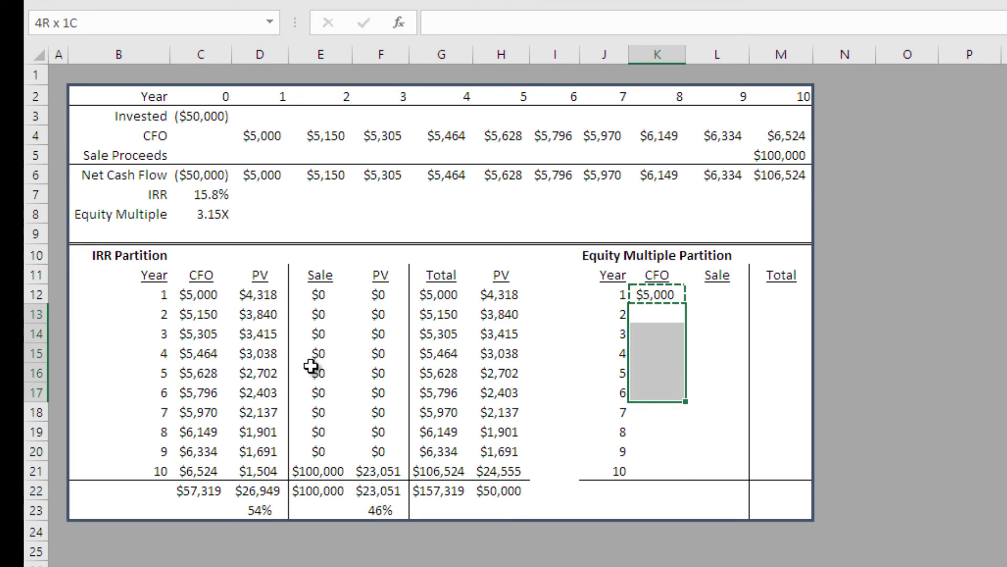
{"action": "key", "text": "ctrl+v"}
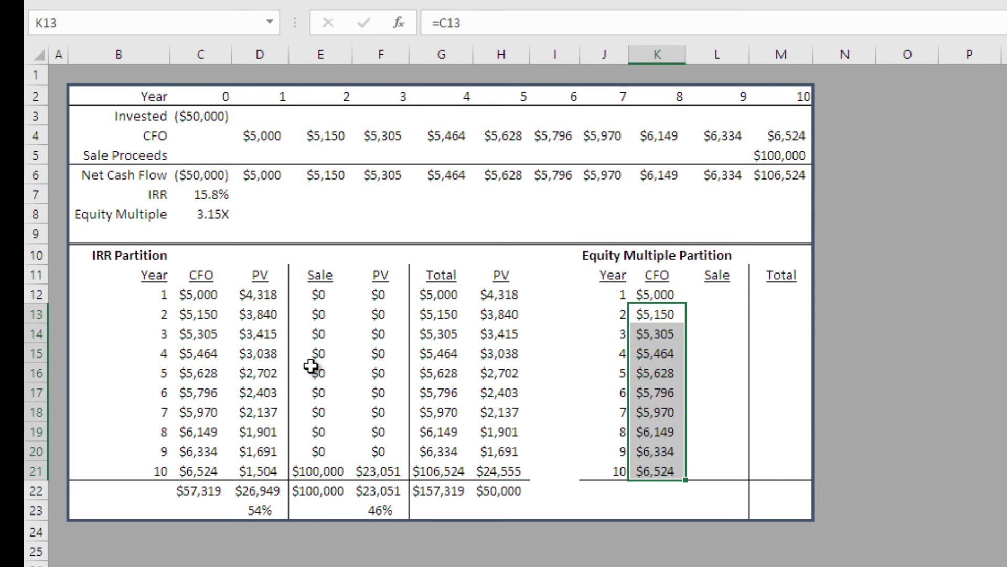
Enter =E12 in L12, fill it through year 10, and total Sale at $100,000.
{"action": "type", "text": "=E12"}
{"action": "key", "text": "ctrl+Return"}
{"action": "key", "text": "ctrl+c"}
{"action": "key", "text": "Down"}
{"action": "key", "text": "shift+Down"}
{"action": "key", "text": "shift+Down"}
{"action": "key", "text": "shift+Down"}
{"action": "key", "text": "shift+Down"}
{"action": "key", "text": "shift+Down"}
{"action": "key", "text": "shift+Down"}
{"action": "key", "text": "shift+Down"}
{"action": "key", "text": "shift+Down"}
{"action": "key", "text": "ctrl+v"}
{"action": "key", "text": "ctrl+Down"}
{"action": "key", "text": "Down"}
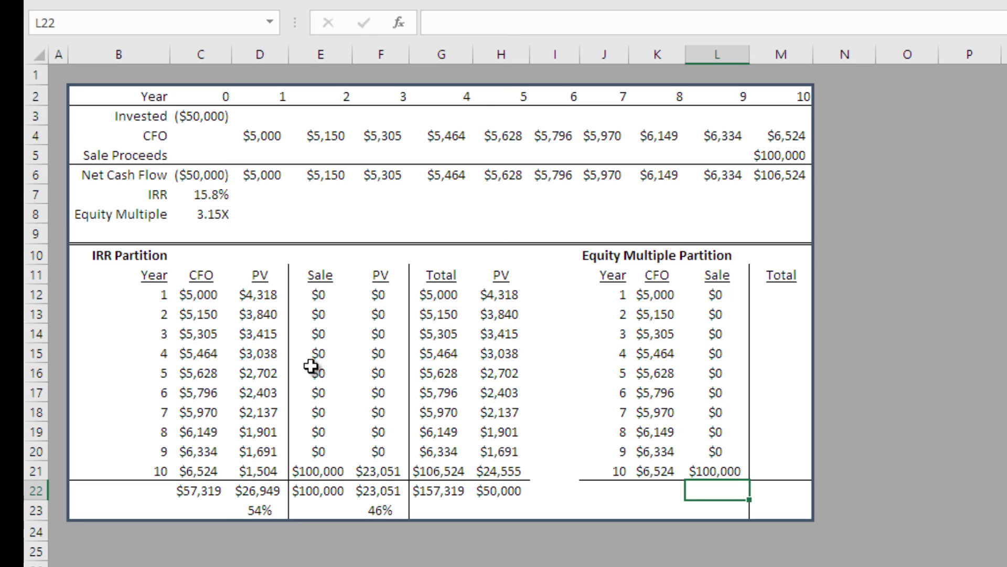
{"action": "key", "text": "alt+equal"}
{"action": "key", "text": "Return"}
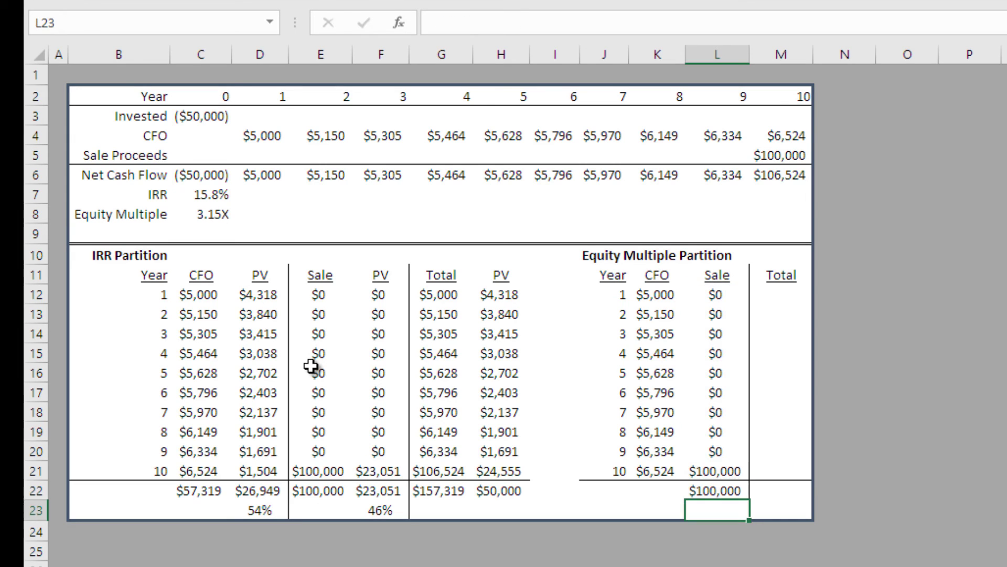
Total the CFO column at $57,319 and sum CFO plus Sale to $157,319.
{"action": "key", "text": "Up"}
{"action": "key", "text": "Left"}
{"action": "key", "text": "alt+equal"}
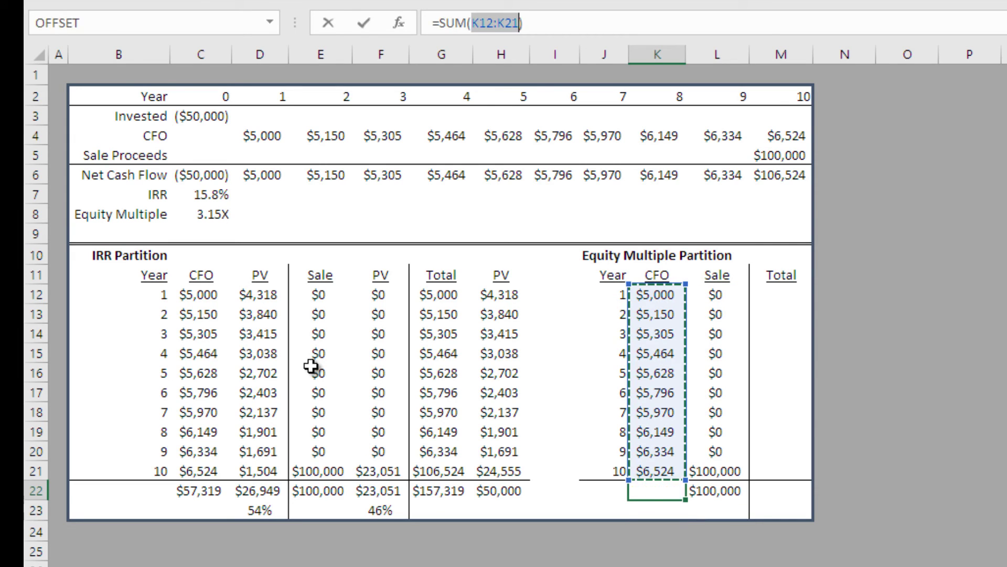
{"action": "key", "text": "Return"}
{"action": "key", "text": "Up"}
{"action": "key", "text": "Right"}
{"action": "key", "text": "Right"}
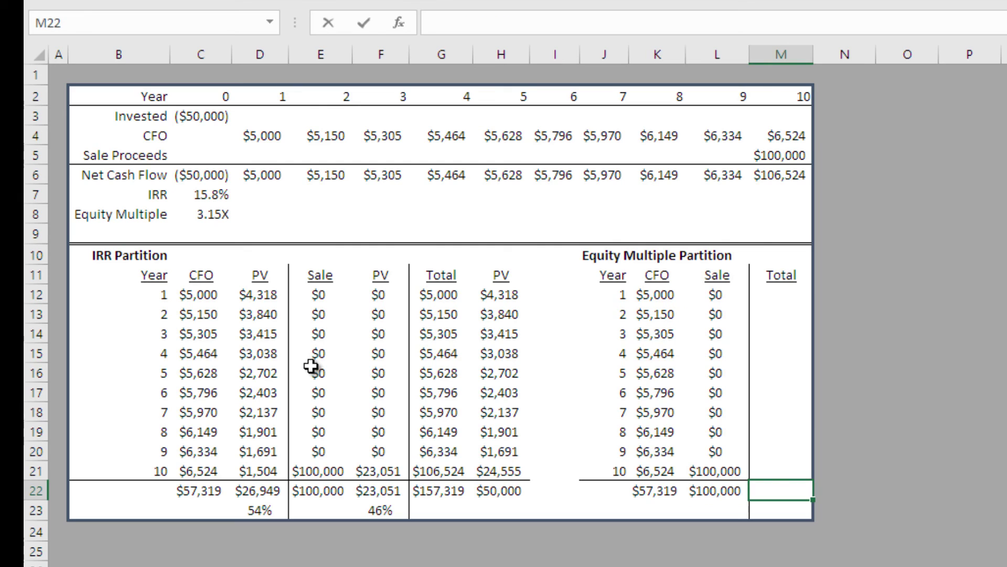
{"action": "key", "text": "alt+equal"}
{"action": "key", "text": "Return"}
Fill the row-sum formula into Total years 1–10 and make M22 a column sum.
{"action": "key", "text": "Up"}
{"action": "key", "text": "Up"}
{"action": "key", "text": "Down"}
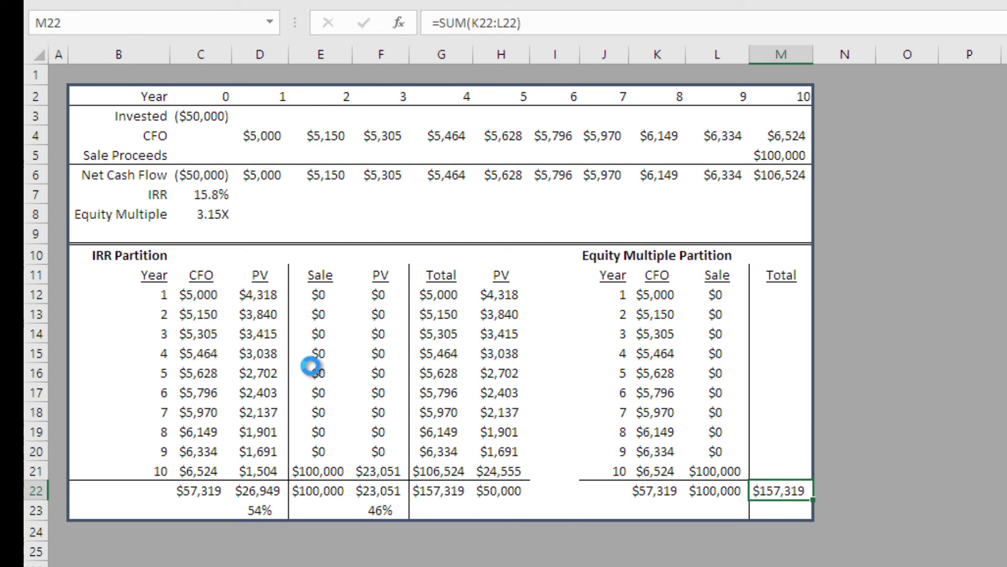
{"action": "key", "text": "ctrl+c"}
{"action": "key", "text": "Up"}
{"action": "key", "text": "shift+Up"}
{"action": "key", "text": "shift+Up"}
{"action": "key", "text": "shift+Up"}
{"action": "key", "text": "shift+Up"}
{"action": "key", "text": "shift+Up"}
{"action": "key", "text": "shift+Up"}
{"action": "key", "text": "shift+Up"}
{"action": "key", "text": "shift+Up"}
{"action": "key", "text": "shift+Up"}
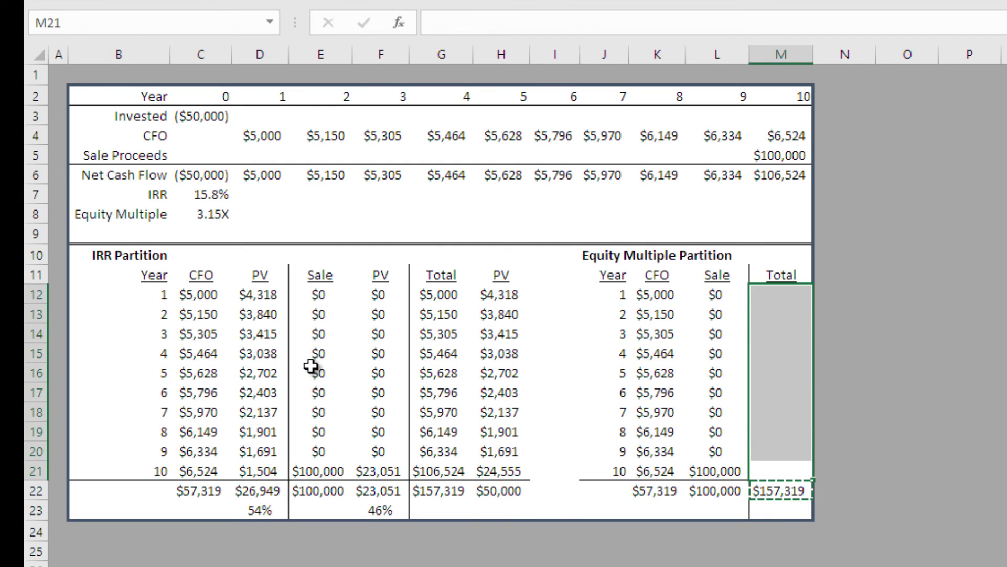
{"action": "key", "text": "Return"}
Check the totals and percentage rows, ending on the $57,319 CFO total.
{"action": "key", "text": "Up"}
{"action": "key", "text": "Down"}
{"action": "key", "text": "Down"}
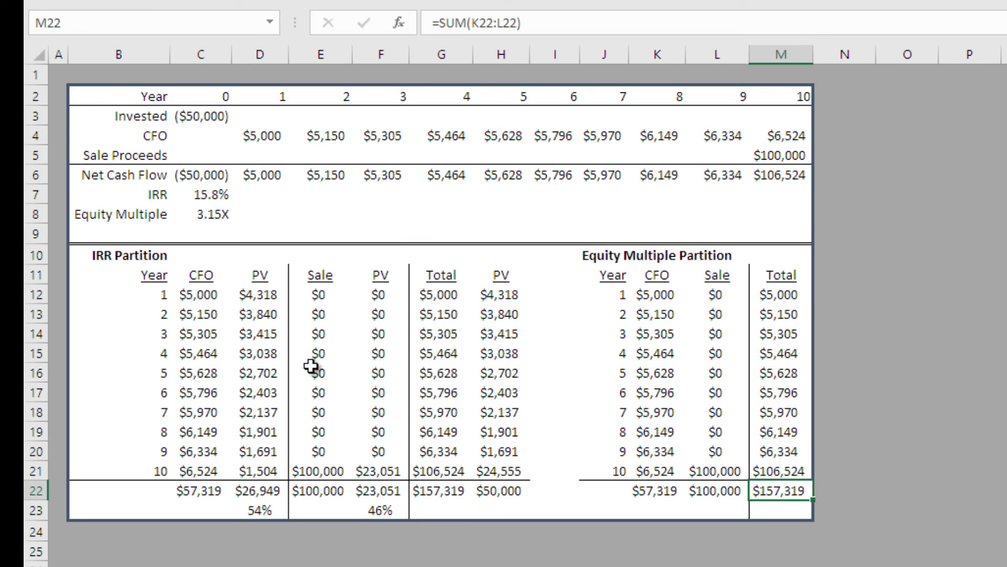
{"action": "key", "text": "alt+equal"}
{"action": "key", "text": "Return"}
{"action": "key", "text": "Up"}
{"action": "key", "text": "Left"}
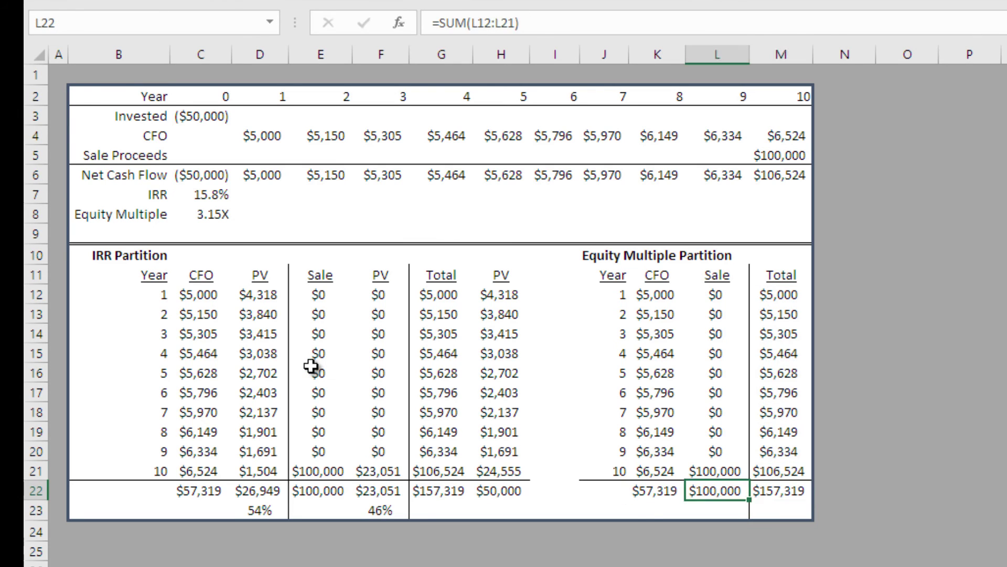
{"action": "key", "text": "Down"}
{"action": "key", "text": "Left"}
{"action": "key", "text": "Left"}
{"action": "key", "text": "Left"}
{"action": "key", "text": "Left"}
{"action": "key", "text": "Left"}
{"action": "key", "text": "Left"}
{"action": "key", "text": "Left"}
{"action": "key", "text": "Left"}
{"action": "key", "text": "Right"}
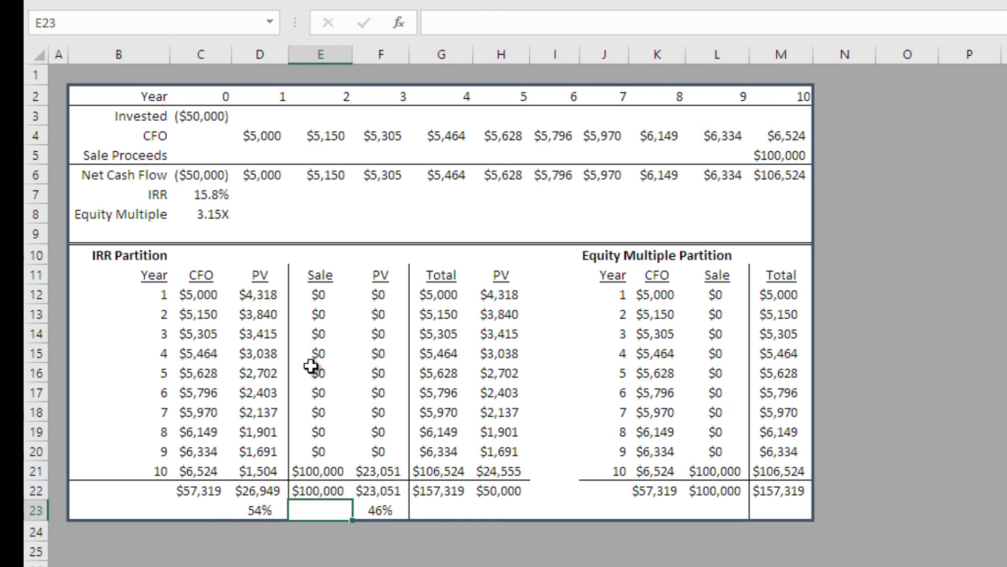
{"action": "key", "text": "Right"}
{"action": "key", "text": "Right"}
{"action": "key", "text": "Right"}
{"action": "key", "text": "Right"}
{"action": "key", "text": "Right"}
{"action": "key", "text": "Up"}
{"action": "key", "text": "Right"}
{"action": "key", "text": "Right"}
{"action": "key", "text": "Right"}
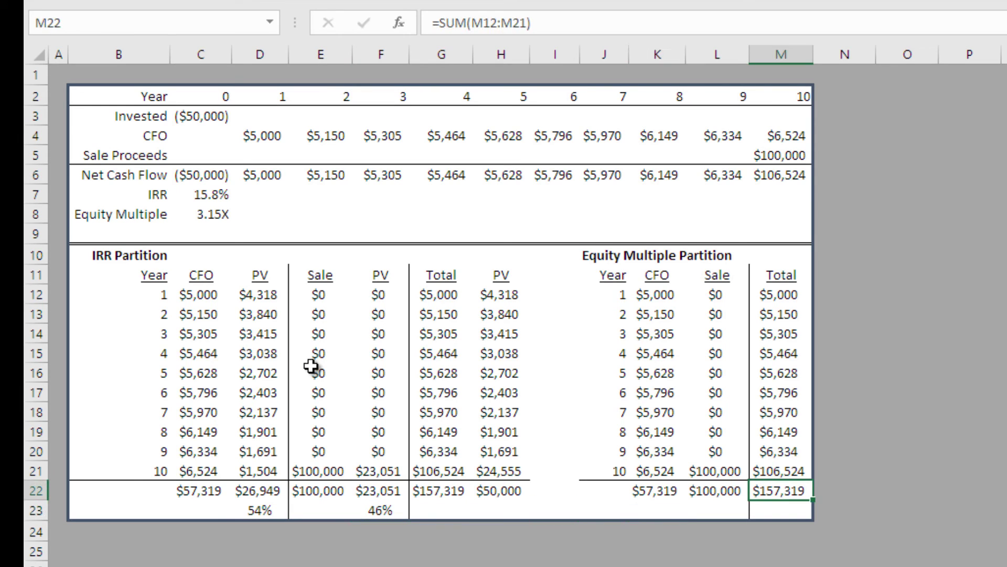
{"action": "key", "text": "Left"}
{"action": "key", "text": "Left"}
Enter =K22/$M$22 in K23 to show the 36.4% CFO share of the $157,319 total.
{"action": "key", "text": "Down"}
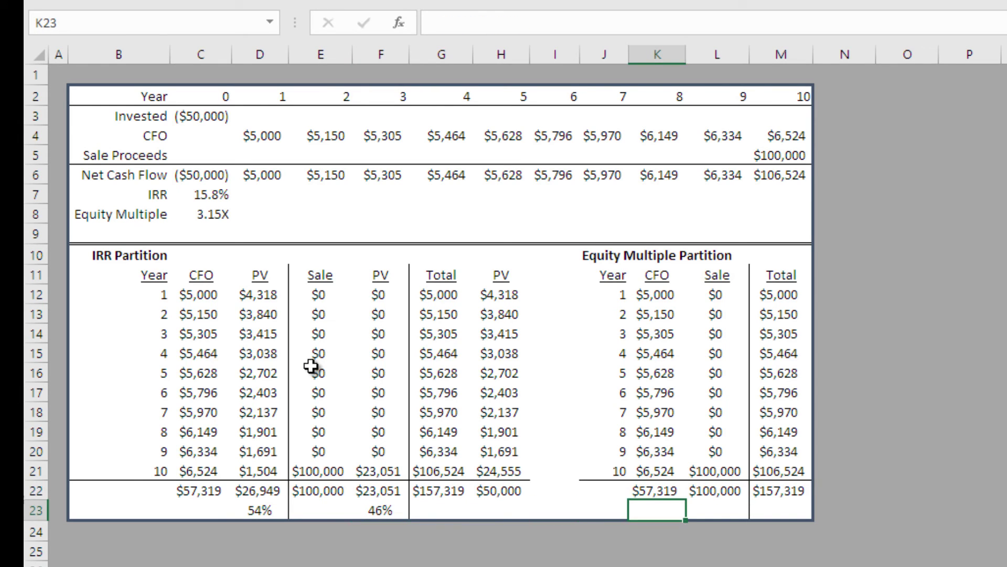
{"action": "type", "text": "="}
{"action": "key", "text": "Up"}
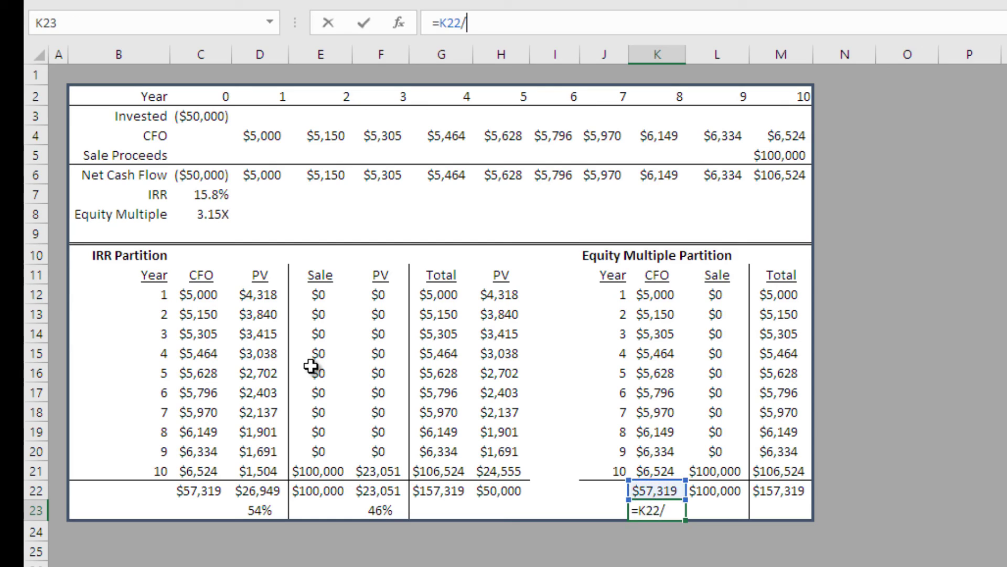
{"action": "type", "text": "/"}
{"action": "key", "text": "Up"}
{"action": "key", "text": "Right"}
{"action": "key", "text": "Right"}
{"action": "key", "text": "Return"}
{"action": "key", "text": "Up"}
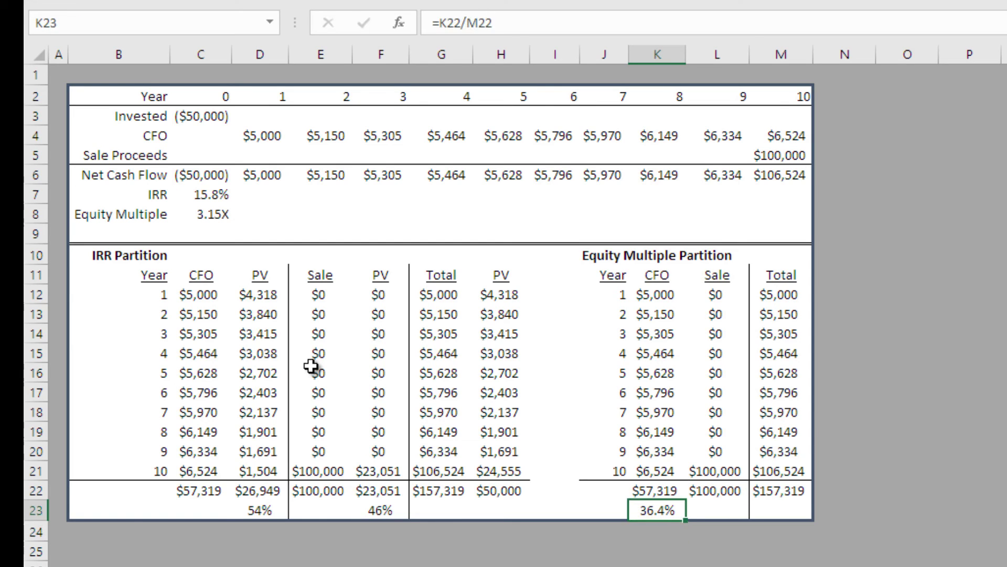
{"action": "key", "text": "F2"}
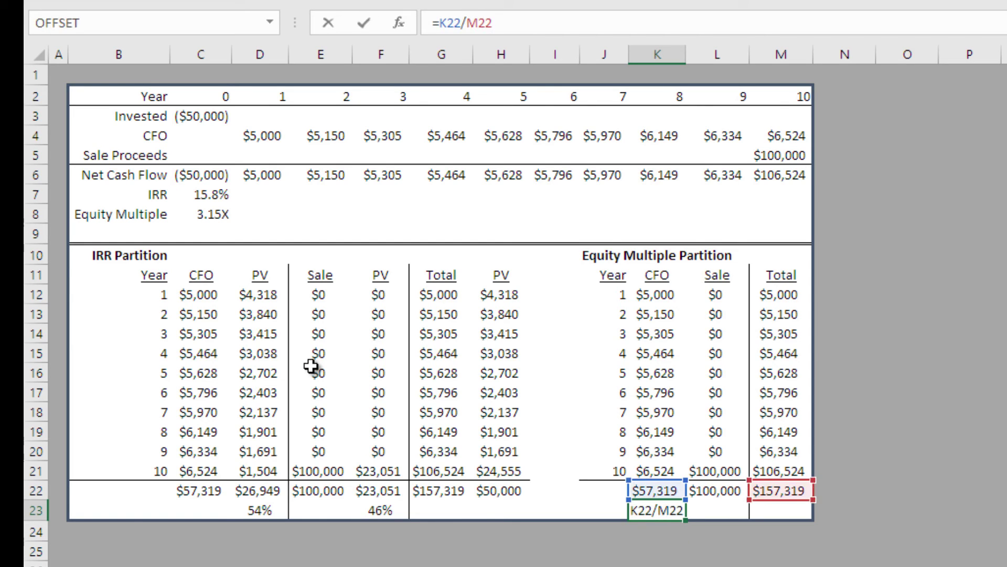
{"action": "key", "text": "Return"}
Copy the share formula from K23 into L23, giving the 63.6% sale share.
{"action": "key", "text": "Up"}
{"action": "key", "text": "ctrl+c"}
{"action": "key", "text": "Right"}
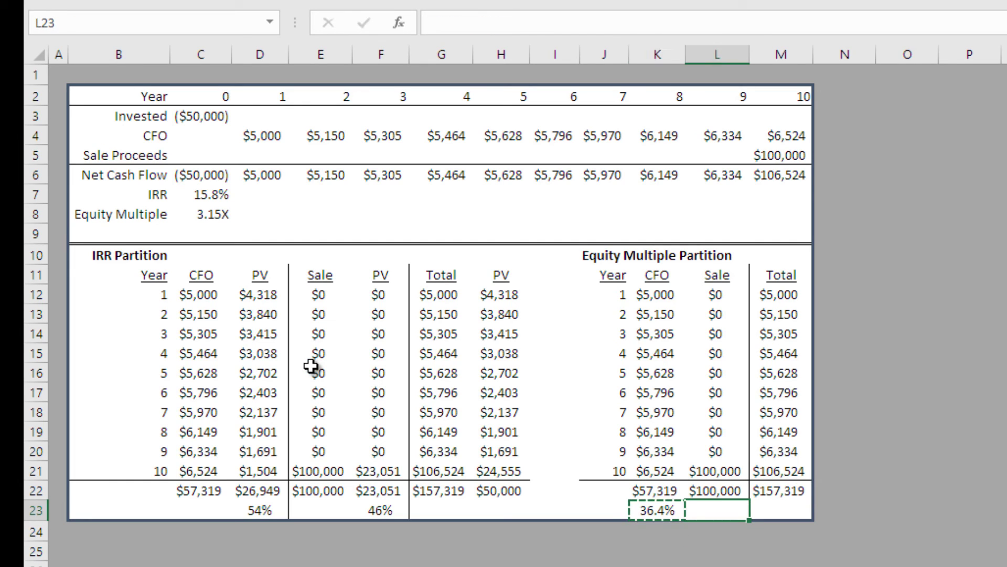
{"action": "key", "text": "ctrl+v"}
{"action": "key", "text": "Escape"}
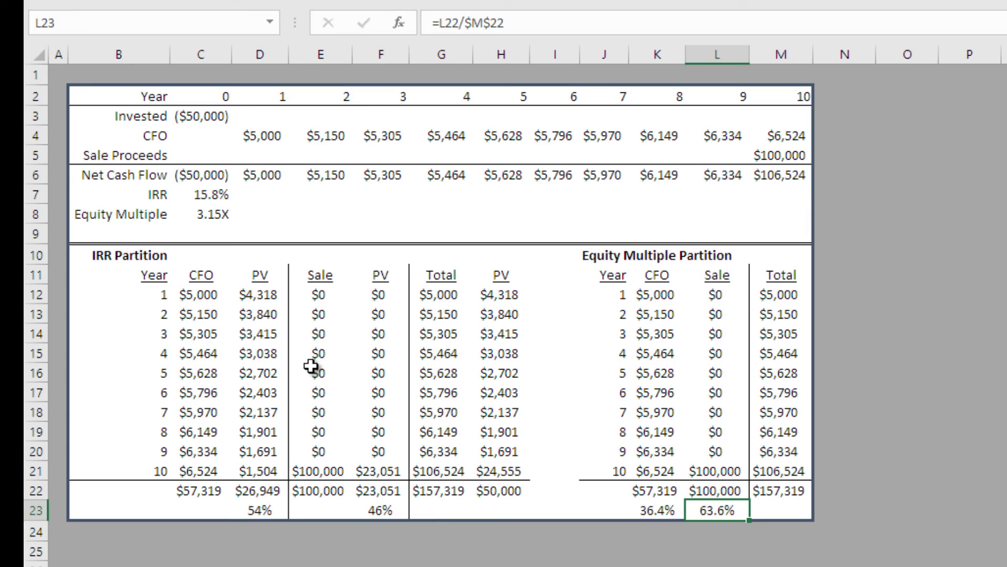
{"action": "key", "text": "Left"}
{"action": "key", "text": "Left"}
{"action": "key", "text": "Left"}
{"action": "key", "text": "Left"}
{"action": "key", "text": "Left"}
{"action": "key", "text": "Left"}
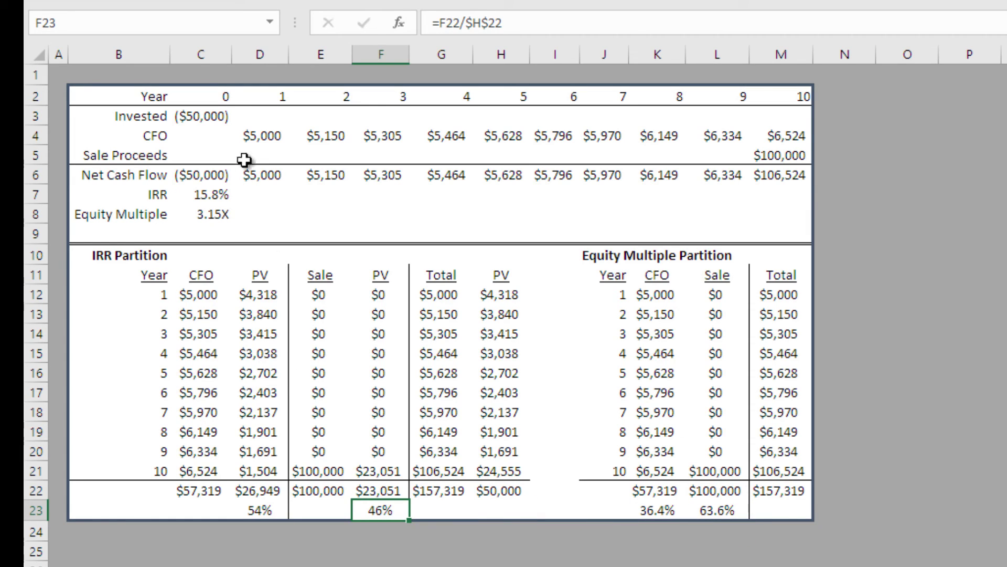
{"action": "left_click_drag", "start_coordinate": [148, 208], "coordinate": [215, 215]}
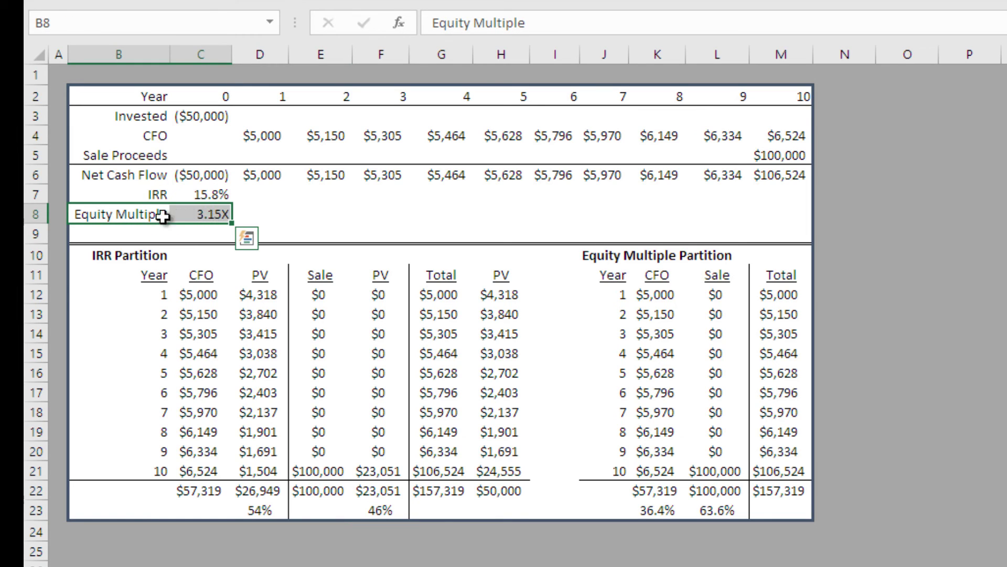
{"action": "left_click_drag", "start_coordinate": [733, 277], "coordinate": [725, 511]}
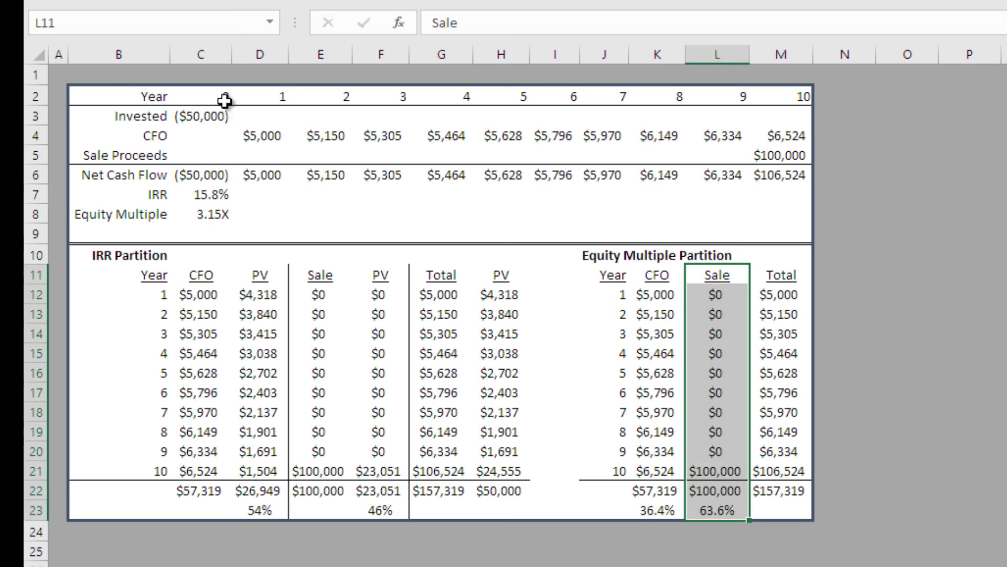
{"action": "left_click_drag", "start_coordinate": [223, 99], "coordinate": [789, 98]}
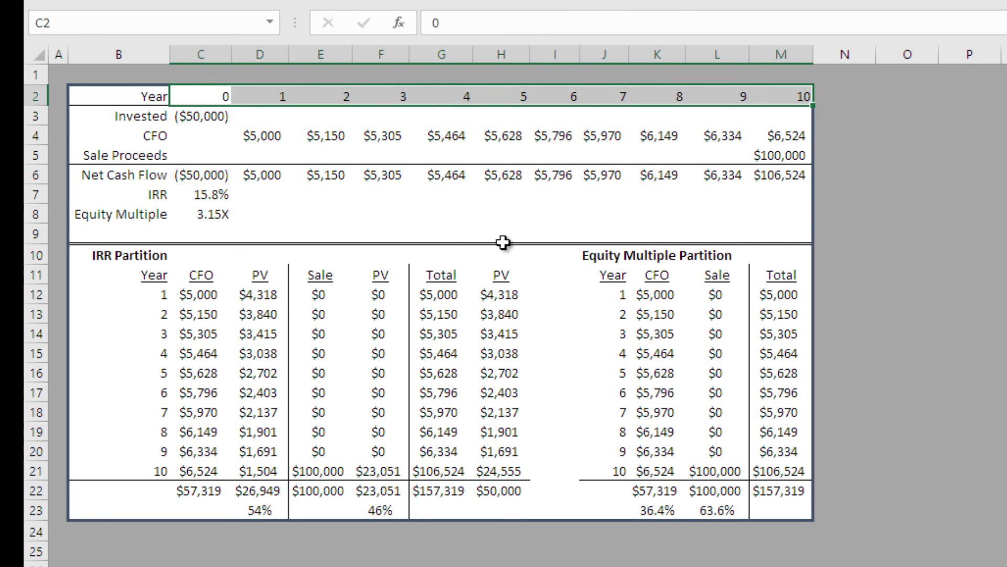
{"action": "left_click_drag", "start_coordinate": [157, 195], "coordinate": [214, 192]}
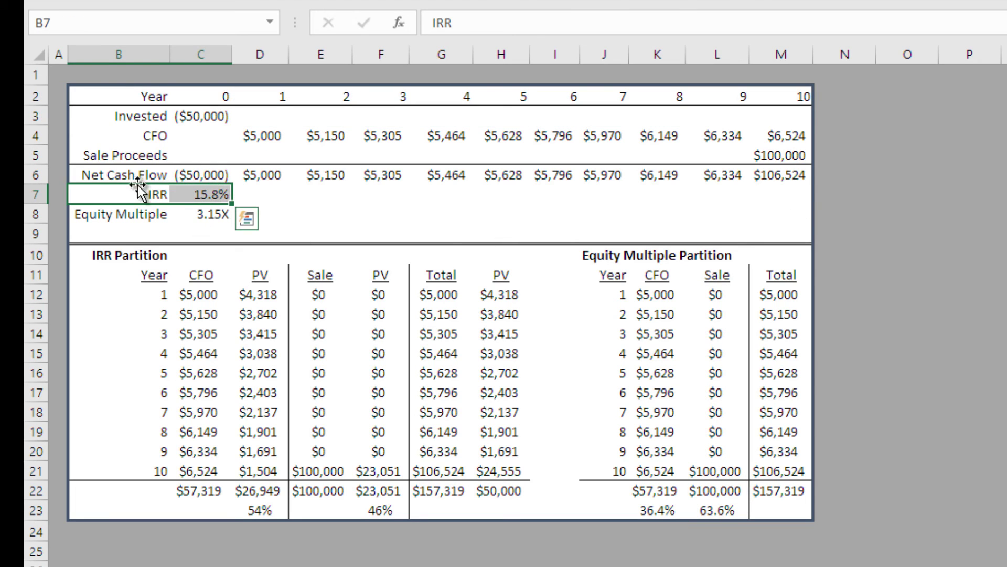
{"action": "left_click", "coordinate": [249, 513]}
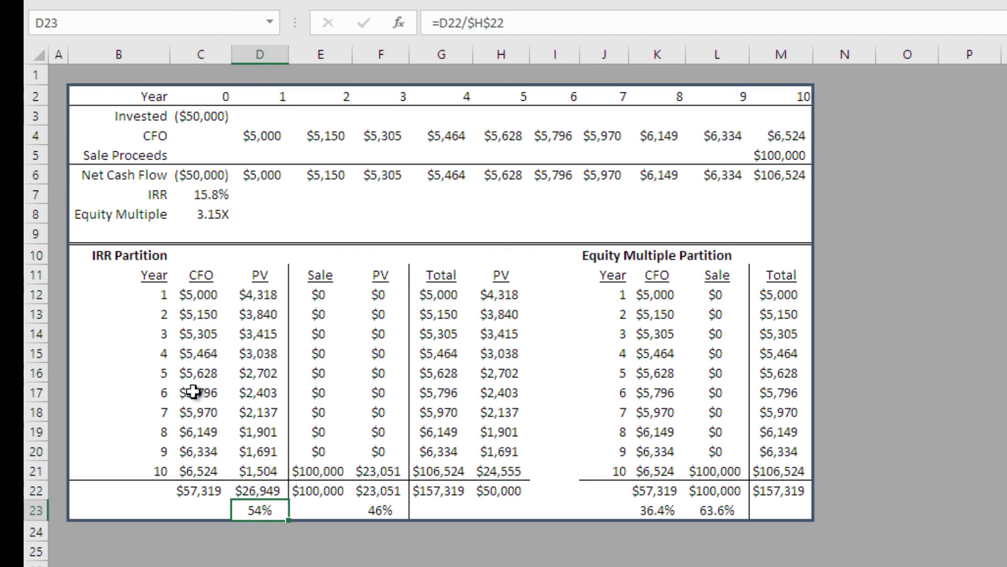
{"action": "left_click_drag", "start_coordinate": [321, 282], "coordinate": [417, 511]}
{"action": "left_click_drag", "start_coordinate": [173, 277], "coordinate": [262, 512]}
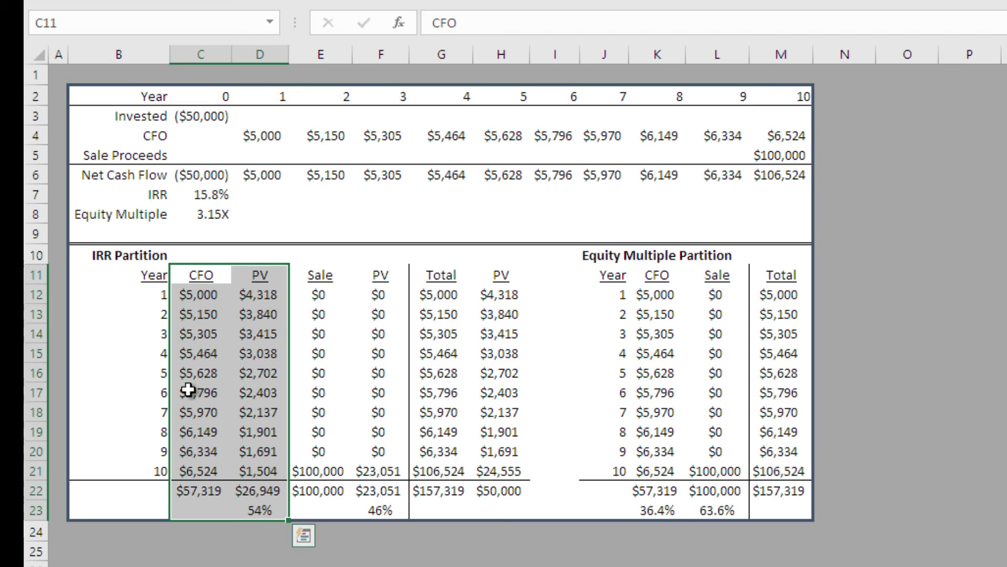
{"action": "left_click", "coordinate": [133, 263]}
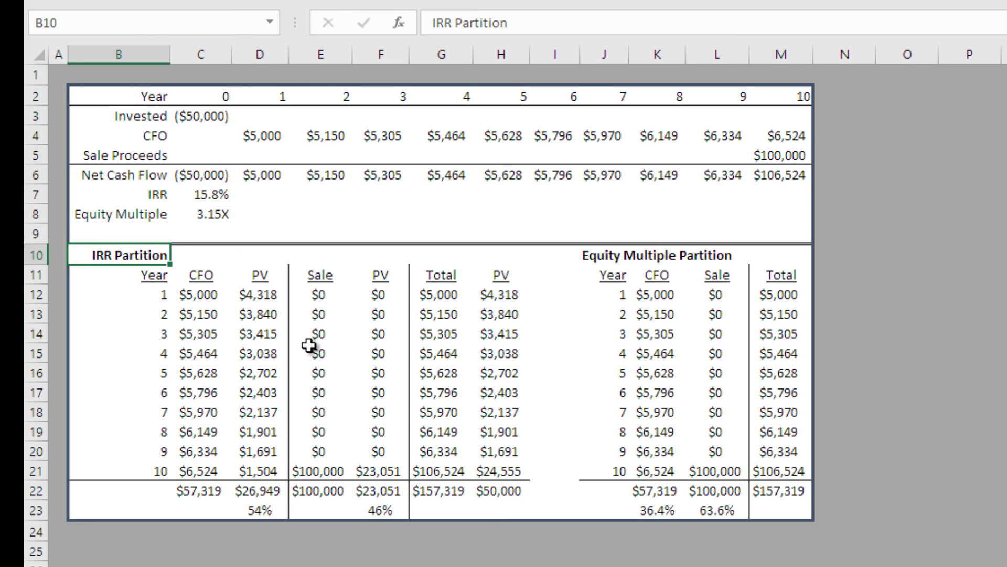
{"action": "left_click", "coordinate": [260, 510]}
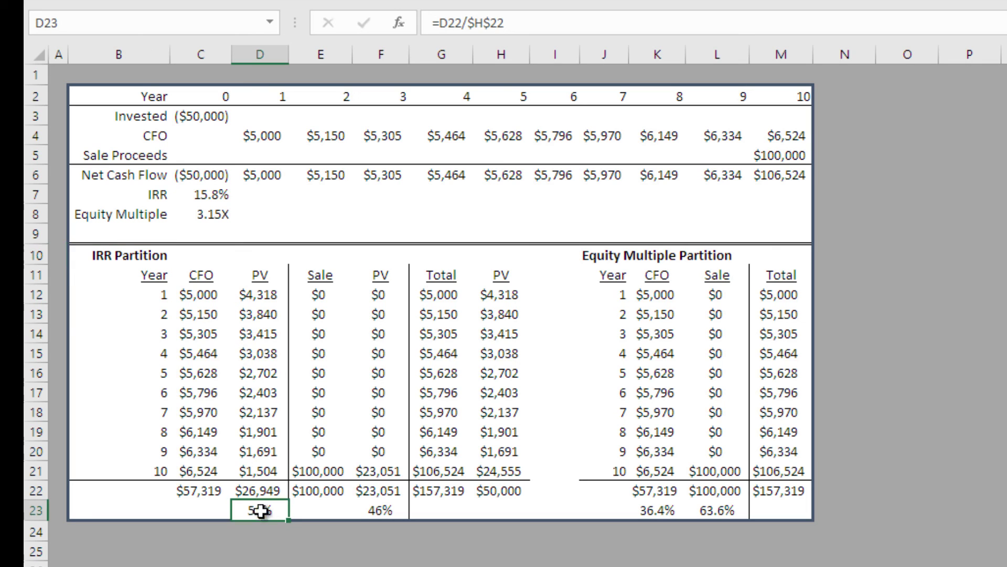
{"action": "left_click", "coordinate": [357, 512]}
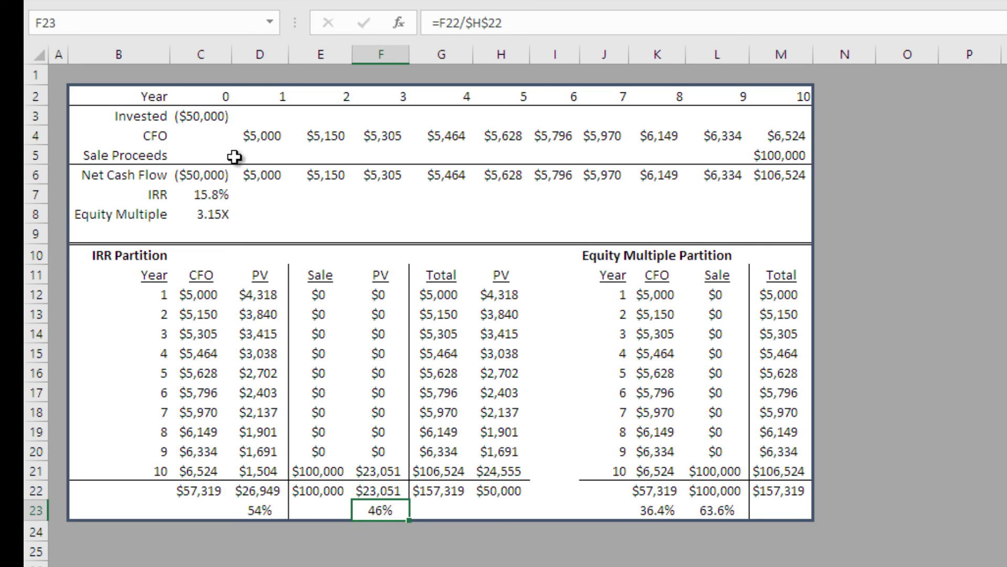
Set the CFO to 0 for years 1–3 and to 5000 in year 4.
{"action": "left_click", "coordinate": [223, 117]}
{"action": "left_click_drag", "start_coordinate": [258, 136], "coordinate": [787, 136]}
{"action": "left_click", "coordinate": [277, 136]}
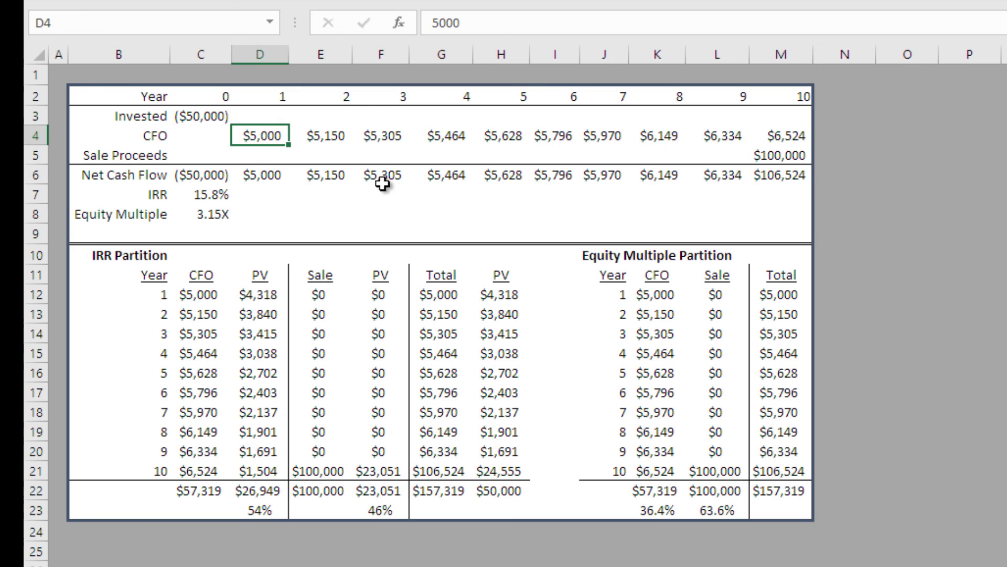
{"action": "type", "text": "0"}
{"action": "key", "text": "Tab"}
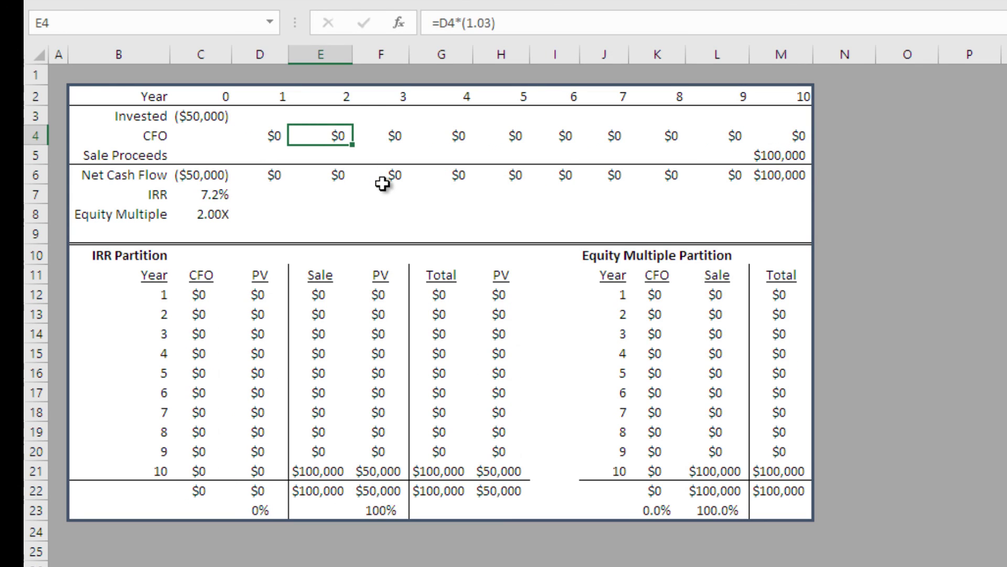
{"action": "type", "text": "0"}
{"action": "key", "text": "Tab"}
{"action": "type", "text": "0"}
{"action": "key", "text": "Tab"}
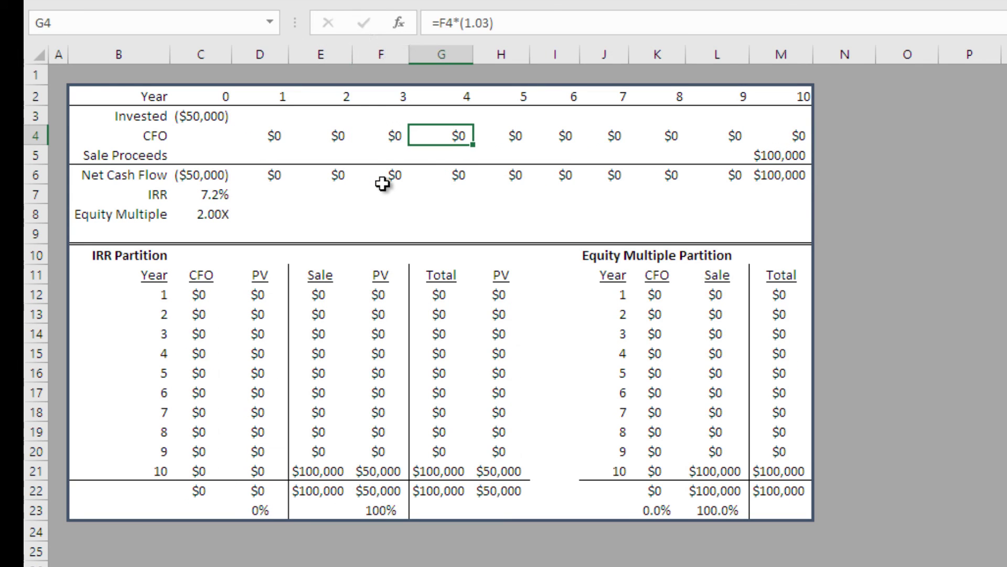
{"action": "type", "text": "5000"}
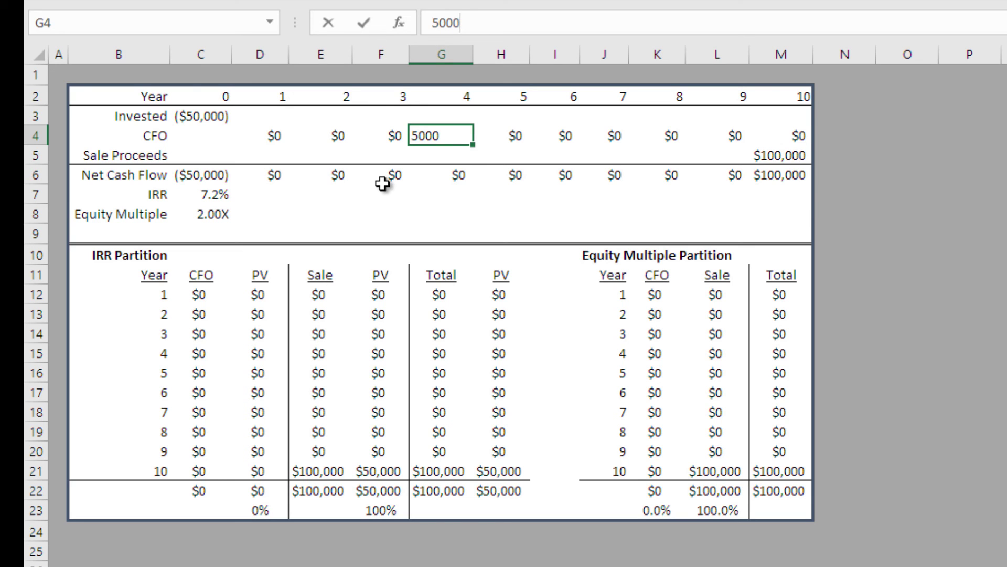
{"action": "key", "text": "Return"}
Verify the year 5–10 CFO values grow from the new $5,000 year-4 amount.
{"action": "key", "text": "Up"}
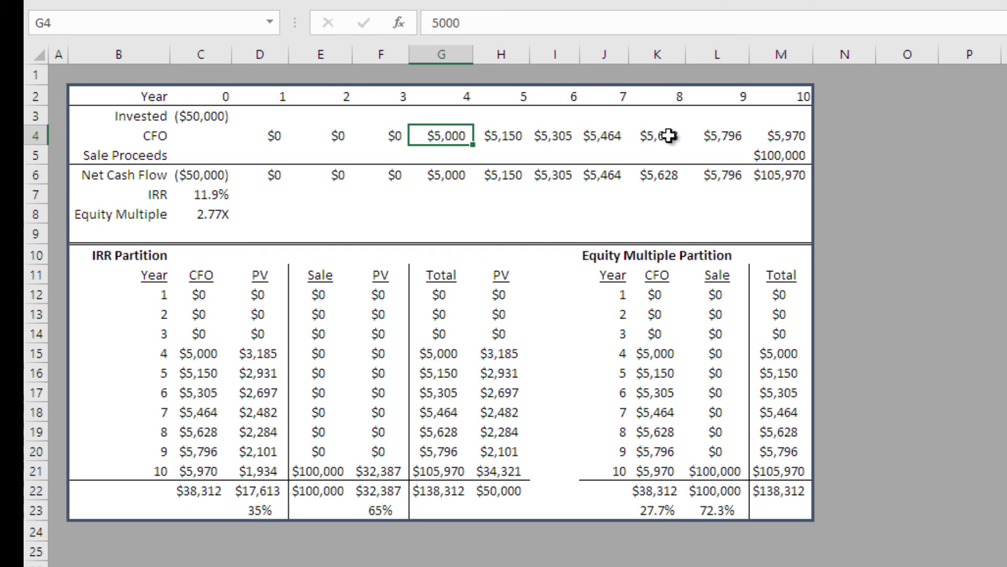
{"action": "left_click", "coordinate": [499, 139]}
{"action": "left_click", "coordinate": [553, 137]}
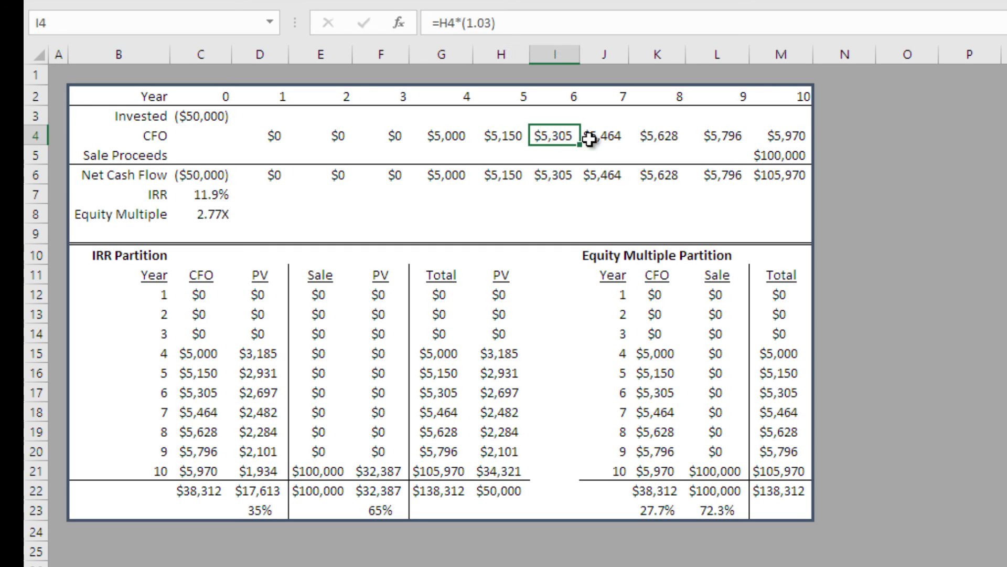
{"action": "left_click", "coordinate": [603, 137]}
{"action": "left_click", "coordinate": [658, 137]}
{"action": "left_click", "coordinate": [772, 135]}
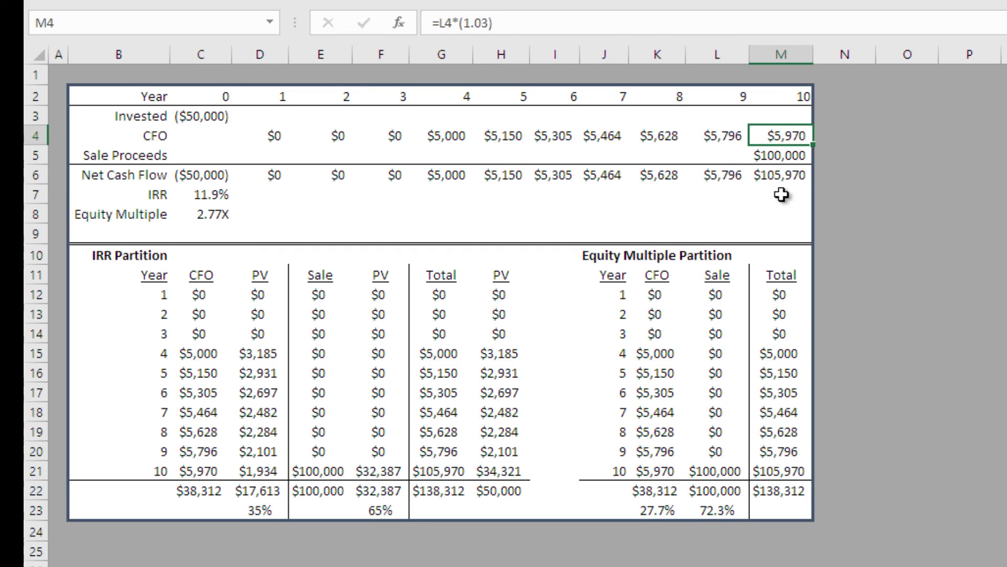
{"action": "left_click", "coordinate": [788, 159]}
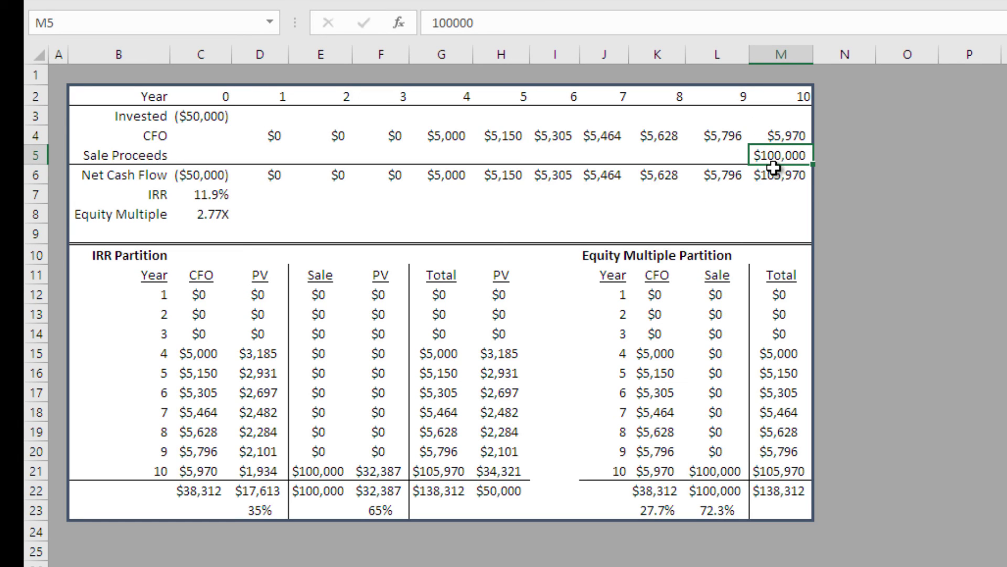
{"action": "left_click_drag", "start_coordinate": [185, 276], "coordinate": [282, 498]}
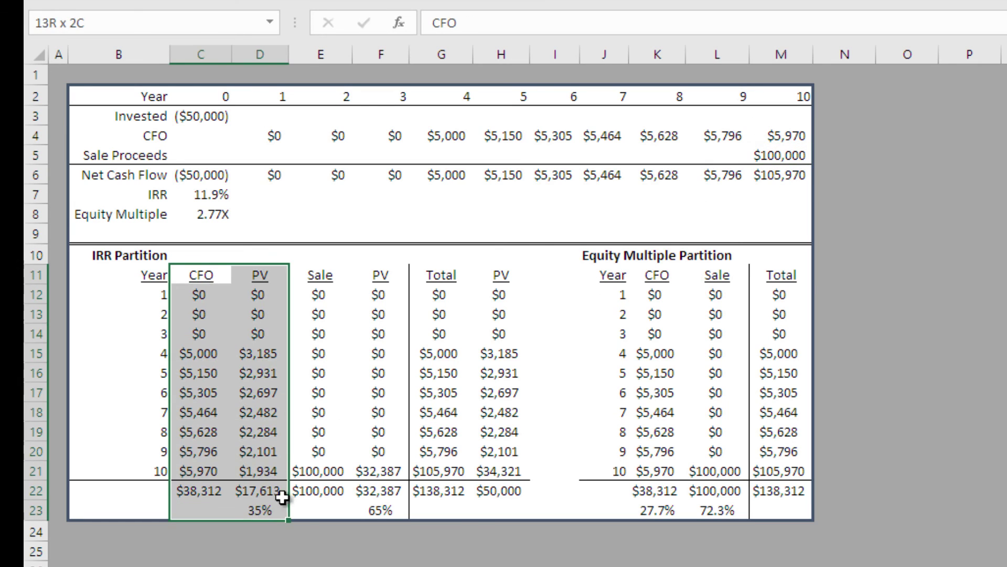
{"action": "left_click_drag", "start_coordinate": [330, 275], "coordinate": [411, 501]}
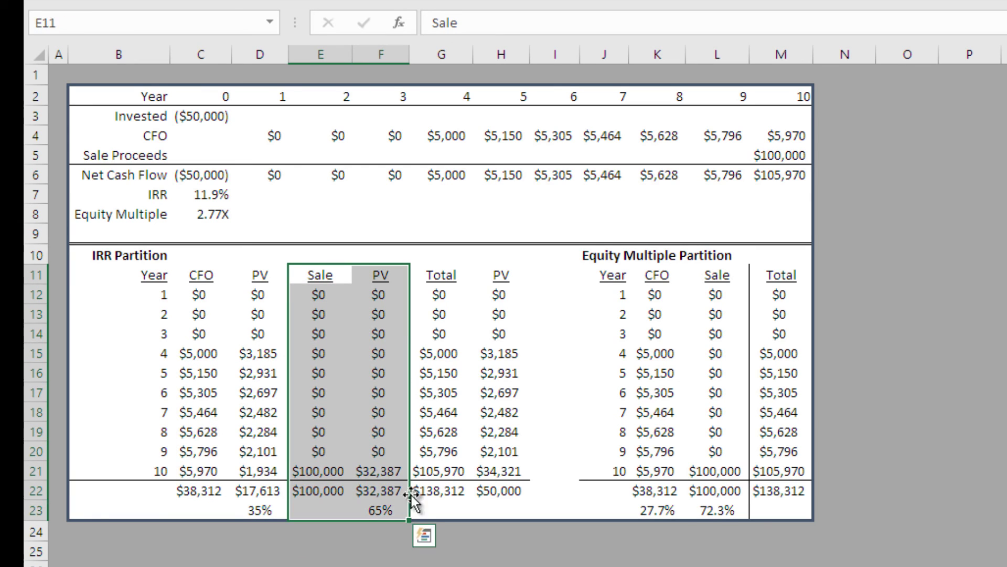
{"action": "left_click_drag", "start_coordinate": [653, 275], "coordinate": [730, 508]}
{"action": "left_click", "coordinate": [732, 510]}
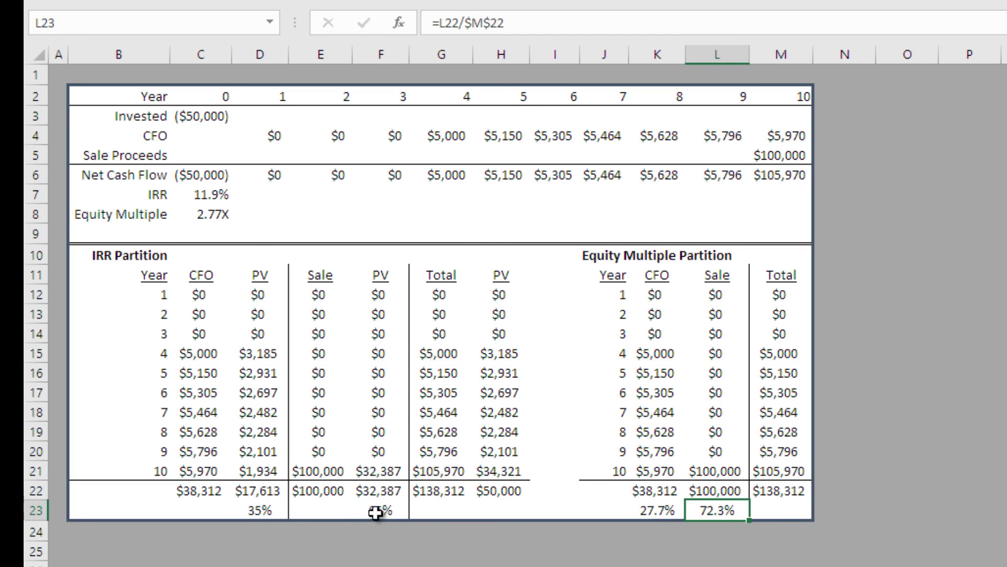
{"action": "left_click_drag", "start_coordinate": [375, 513], "coordinate": [259, 514]}
{"action": "left_click", "coordinate": [259, 514]}
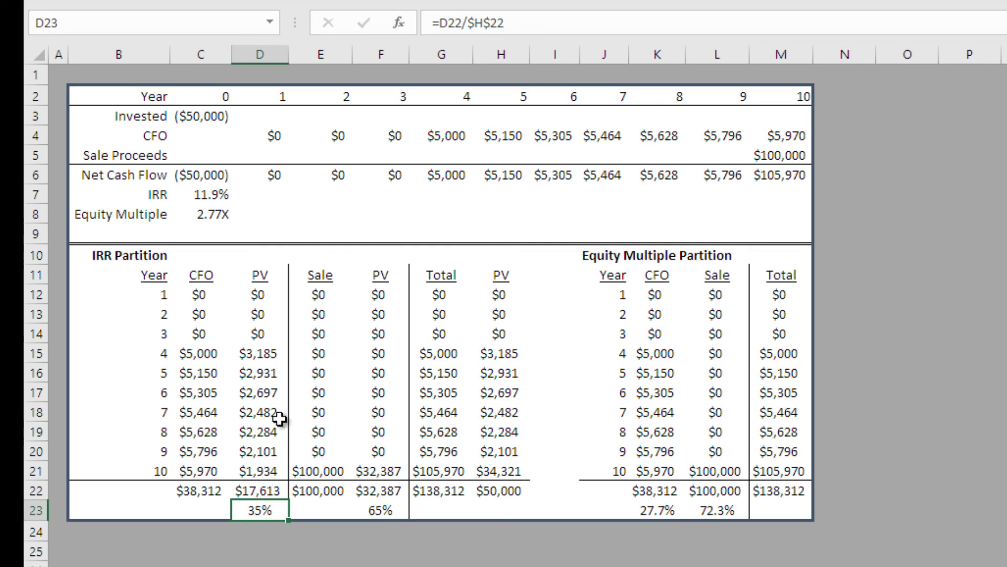
{"action": "left_click", "coordinate": [289, 138]}
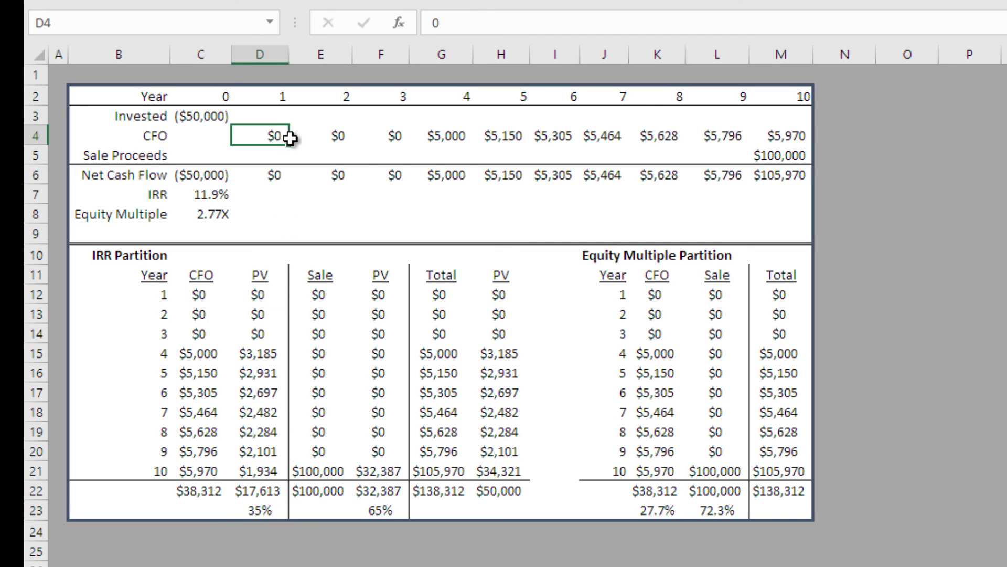
{"action": "left_click_drag", "start_coordinate": [290, 138], "coordinate": [393, 138]}
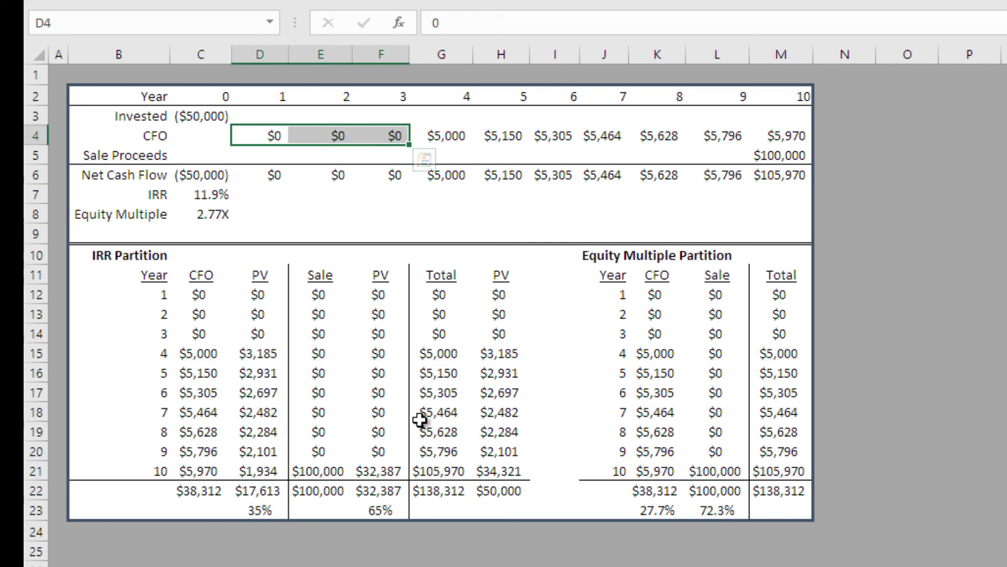
{"action": "left_click", "coordinate": [384, 513]}
{"action": "left_click_drag", "start_coordinate": [315, 275], "coordinate": [396, 508]}
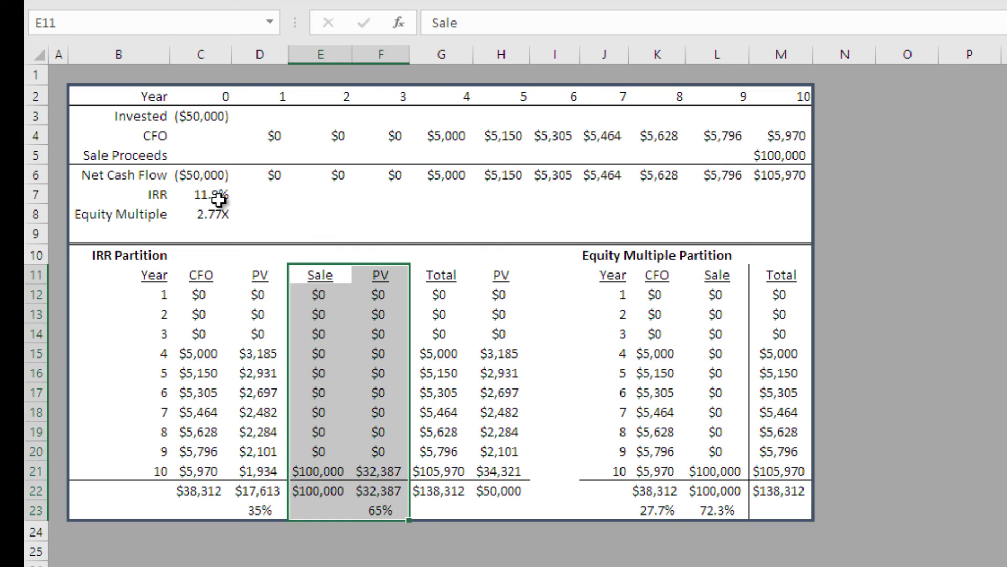
{"action": "left_click", "coordinate": [381, 510]}
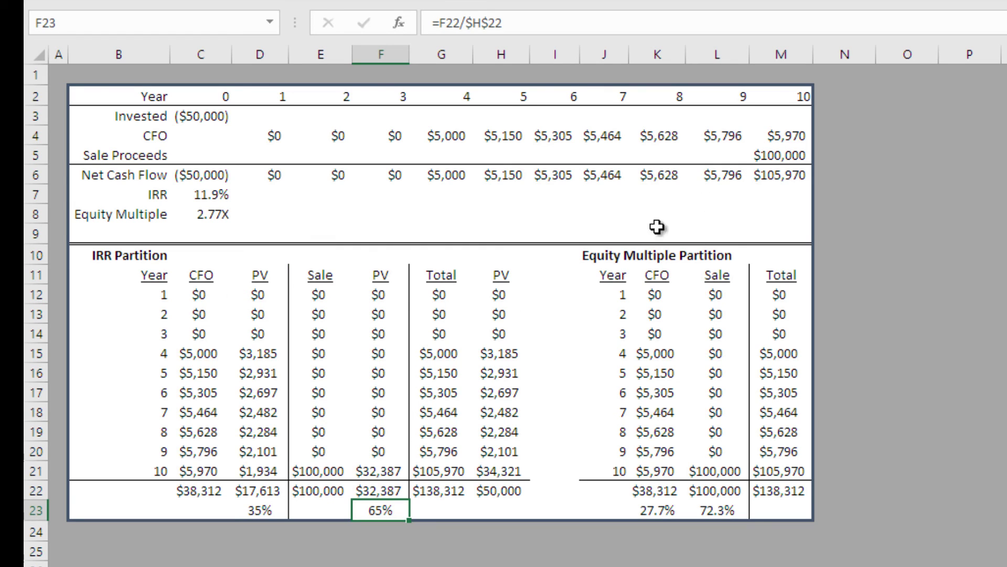
{"action": "left_click", "coordinate": [276, 510]}
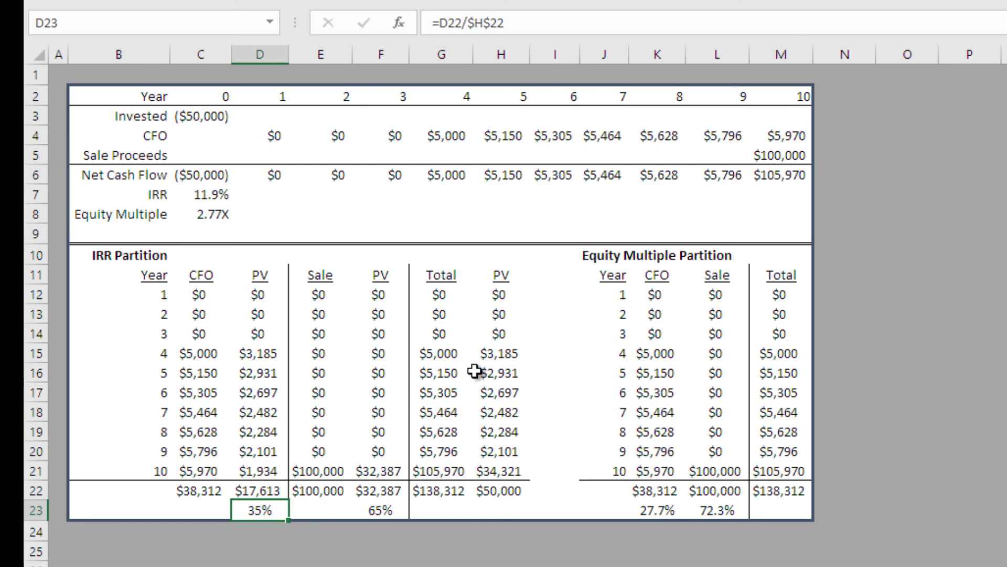
Change the M5 sale proceeds to 125000, then check the 13.8% IRR and 68% sale share.
{"action": "left_click", "coordinate": [767, 160]}
{"action": "type", "text": "125"}
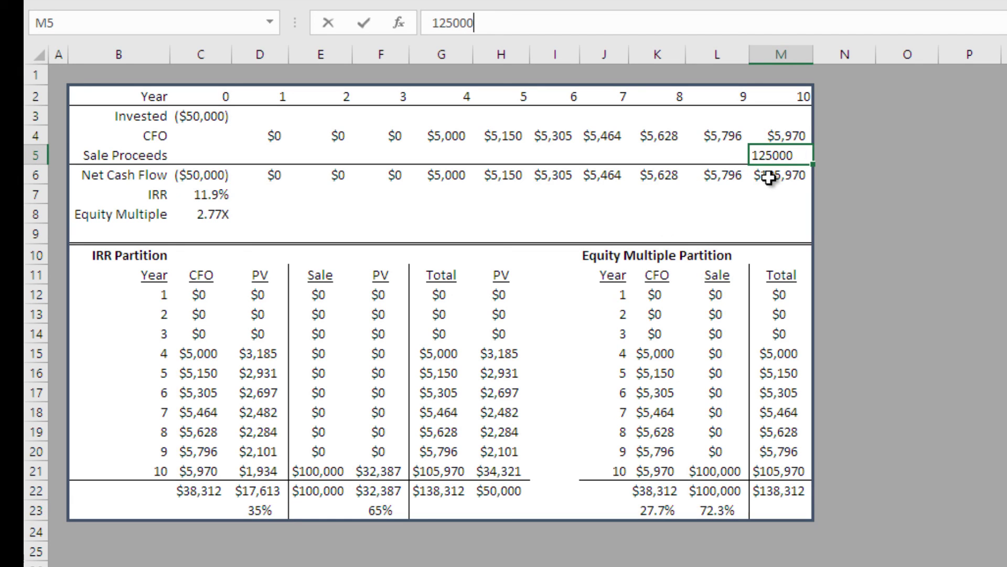
{"action": "key", "text": "Return"}
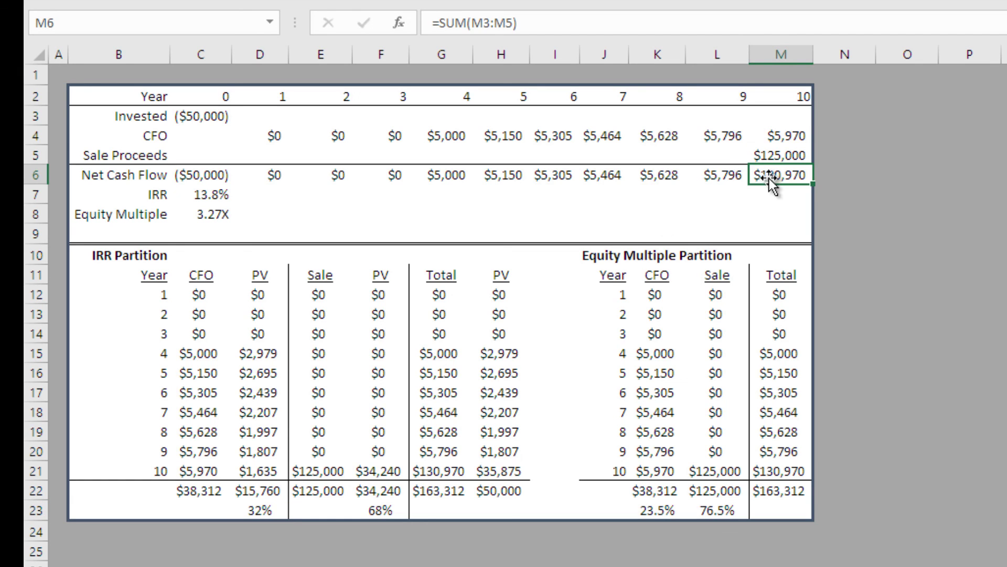
{"action": "left_click", "coordinate": [212, 198]}
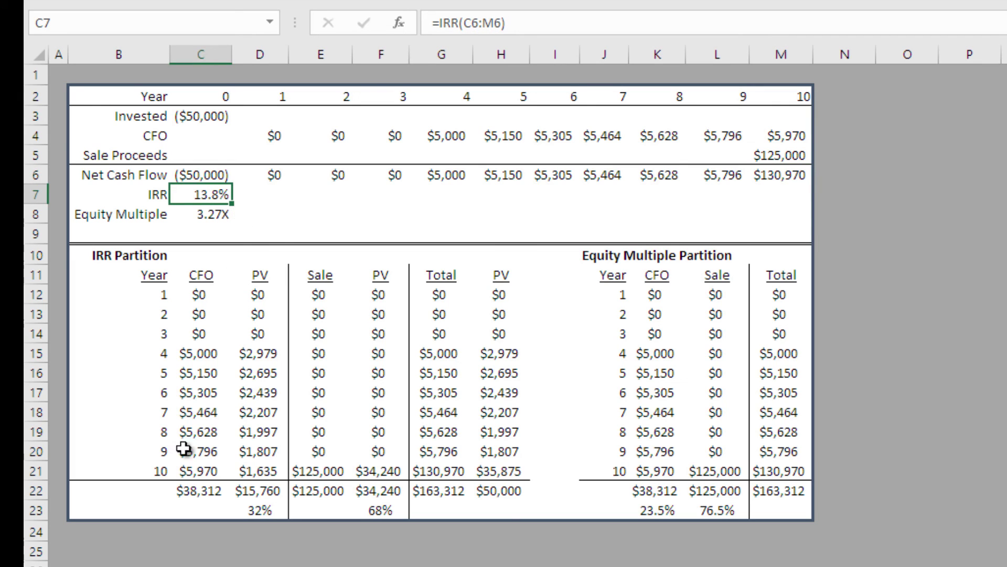
{"action": "left_click", "coordinate": [368, 510]}
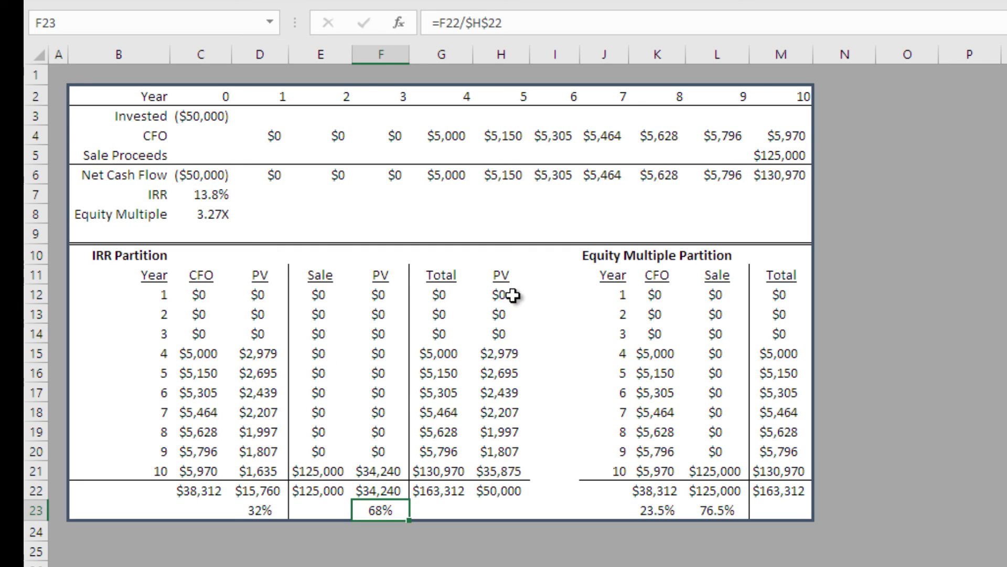
{"action": "left_click_drag", "start_coordinate": [353, 516], "coordinate": [202, 288]}
{"action": "left_click", "coordinate": [98, 102]}
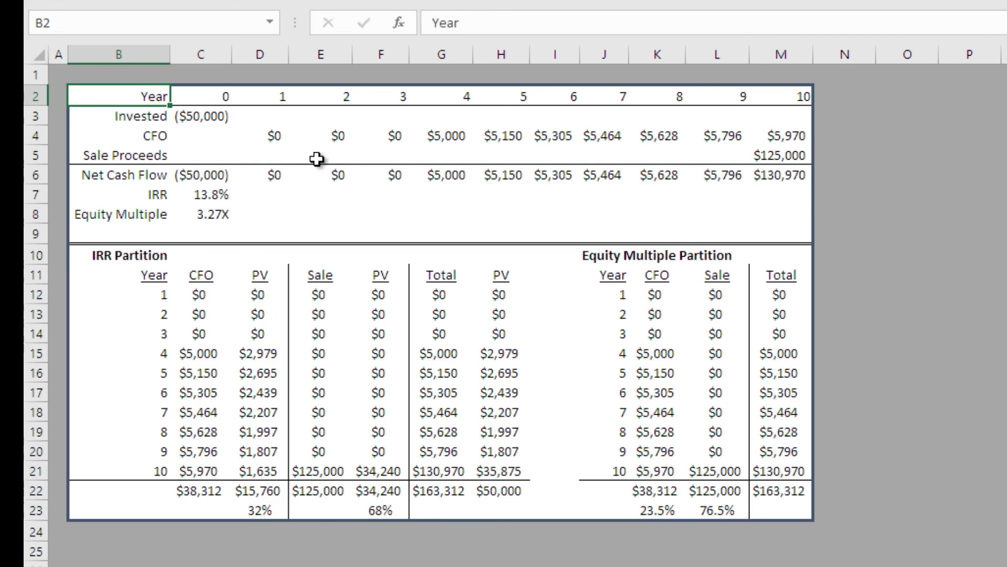